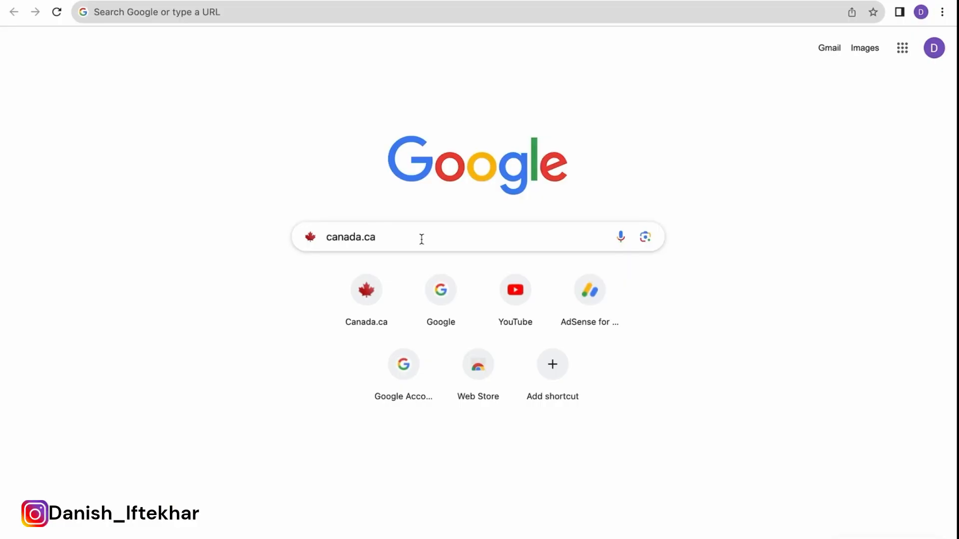
Load Canada.ca in English and browse Immigration and citizenship, then Visit Canada, to the visitor visa page
key(Return)
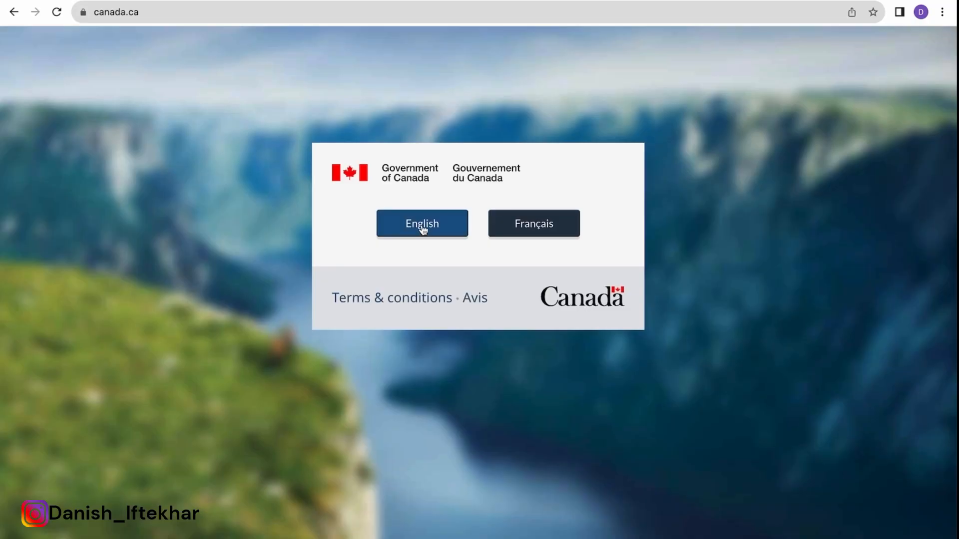
click(422, 229)
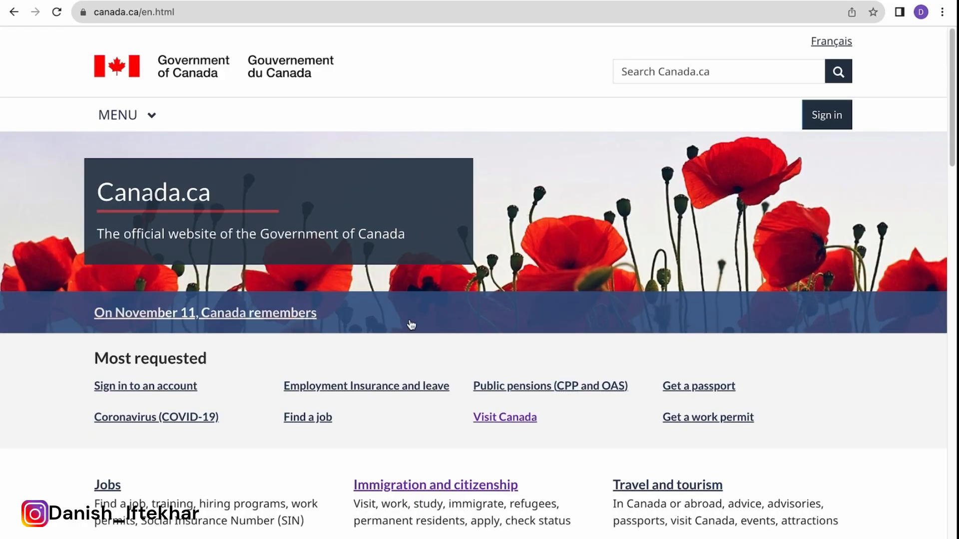
scroll(411, 325, down, 3)
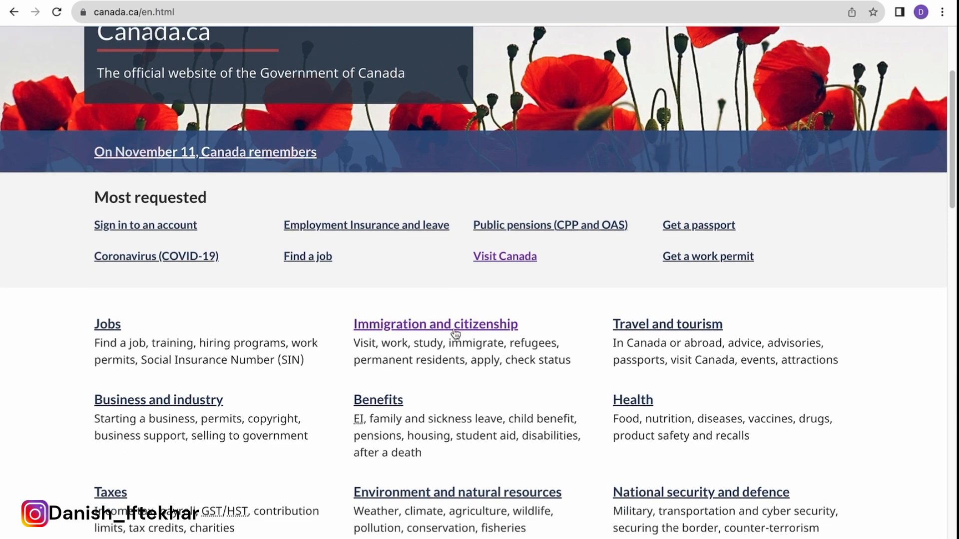
click(455, 330)
scroll(456, 333, down, 7)
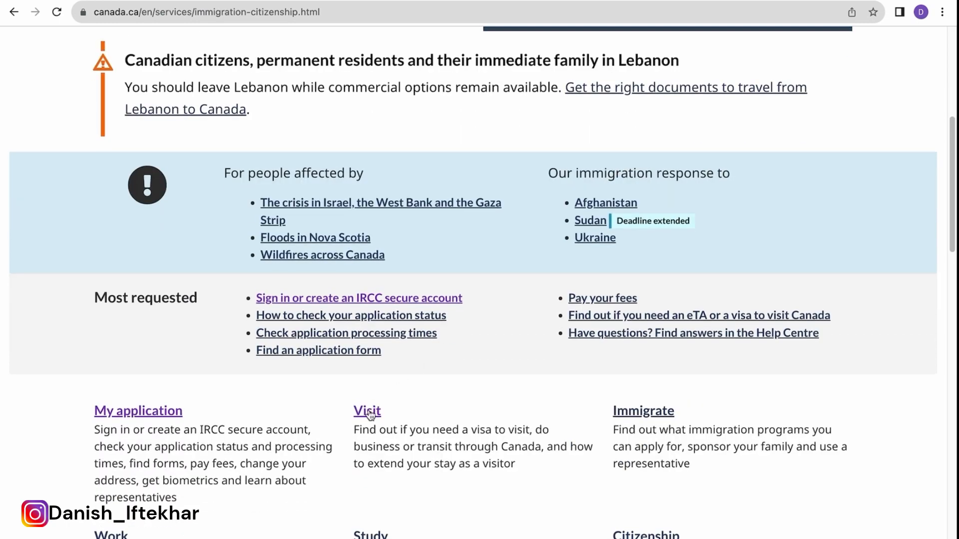
click(368, 412)
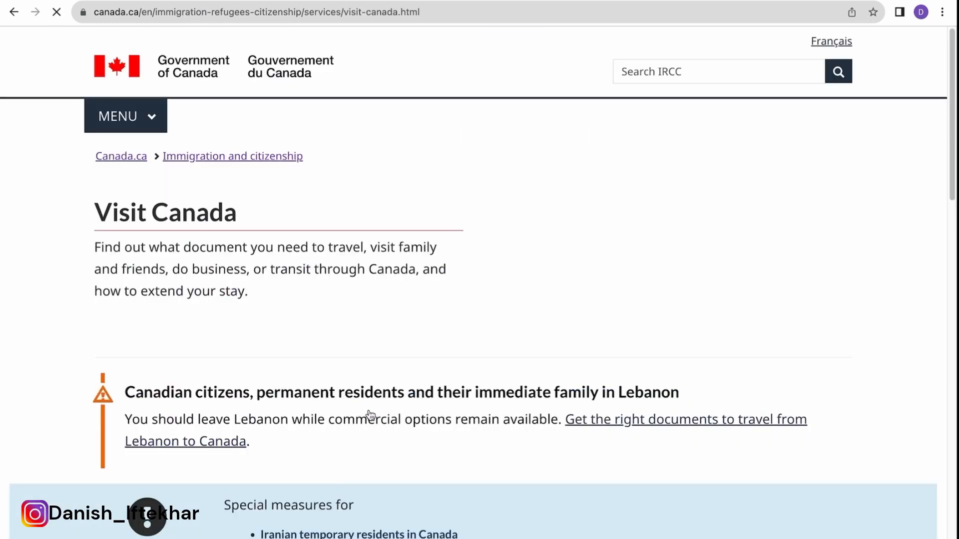
scroll(435, 368, down, 9)
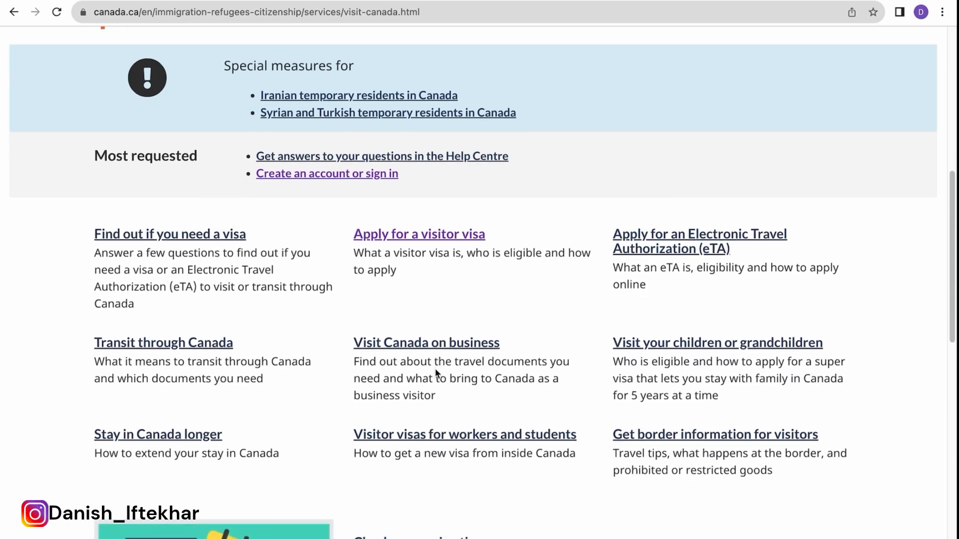
click(433, 226)
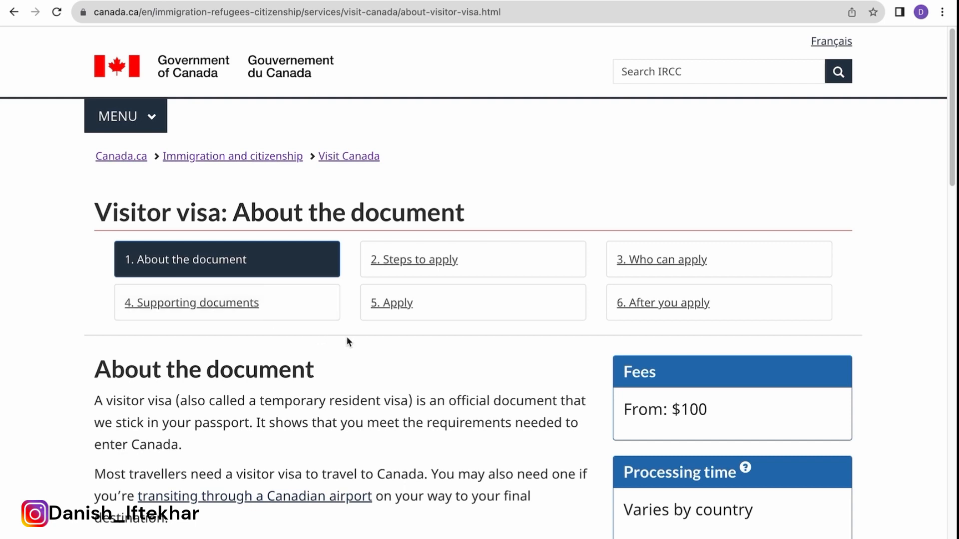
Under Apply, choose visiting as a tourist, get the instructions, and start the visitor visa application
click(396, 307)
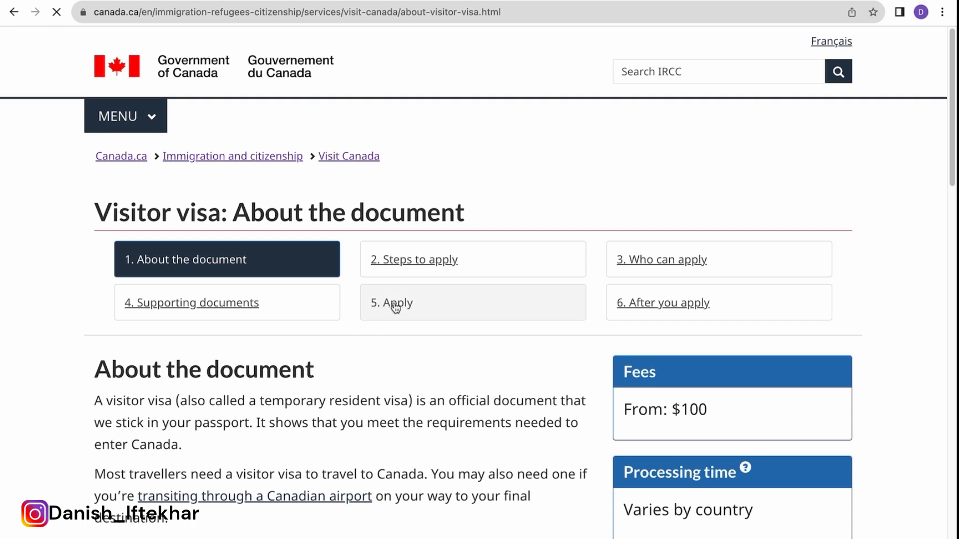
scroll(501, 368, down, 11)
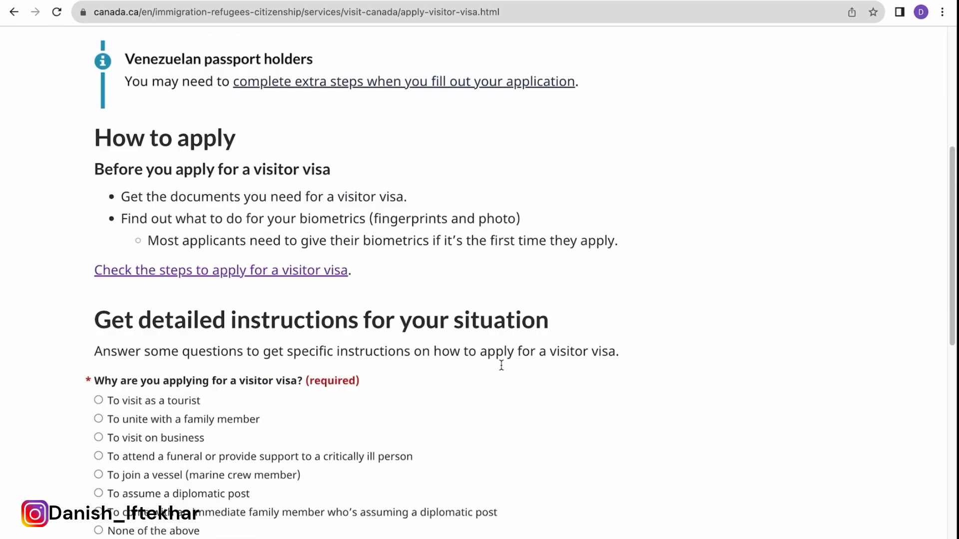
scroll(501, 365, up, 1)
click(193, 177)
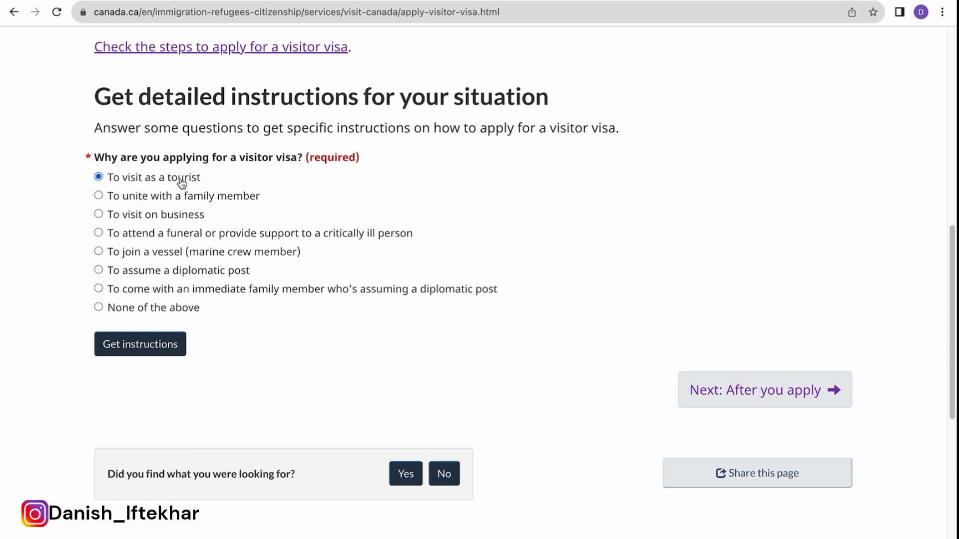
click(153, 349)
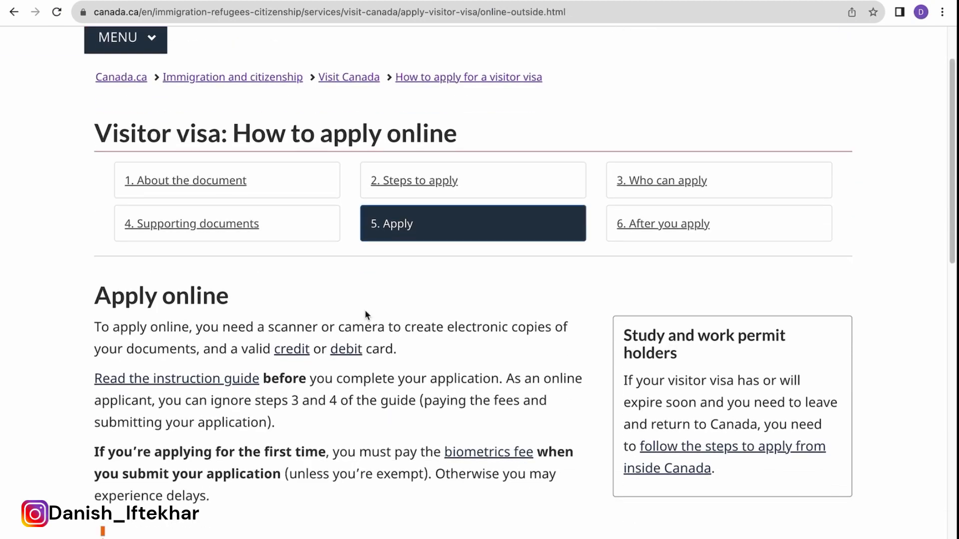
scroll(365, 312, down, 5)
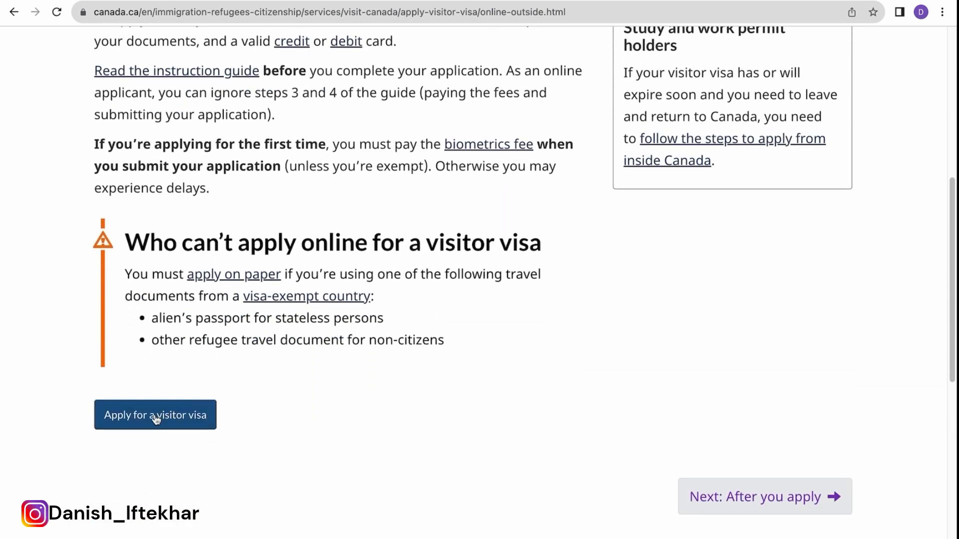
click(155, 419)
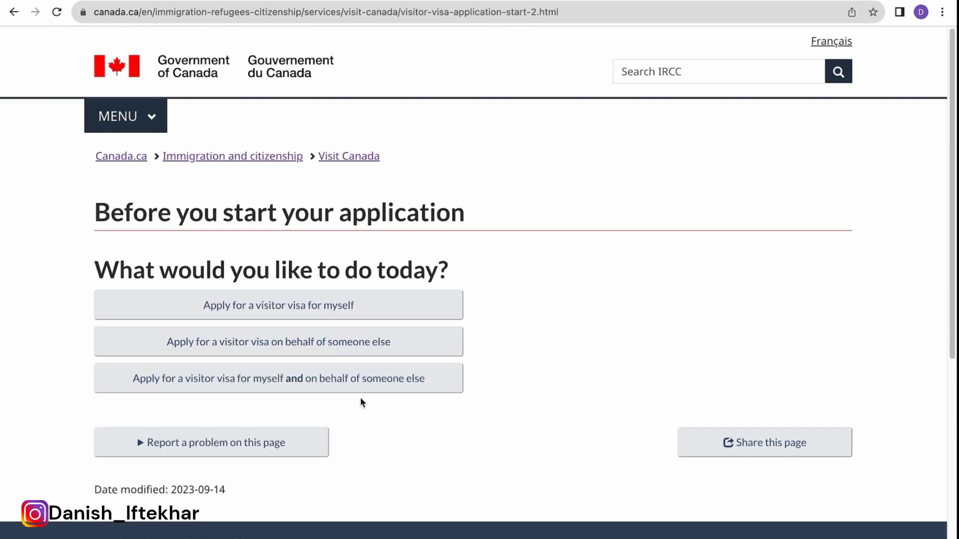
Apply for a visitor visa for yourself, answer No to an application in process, and go to account sign-in
scroll(492, 338, down, 1)
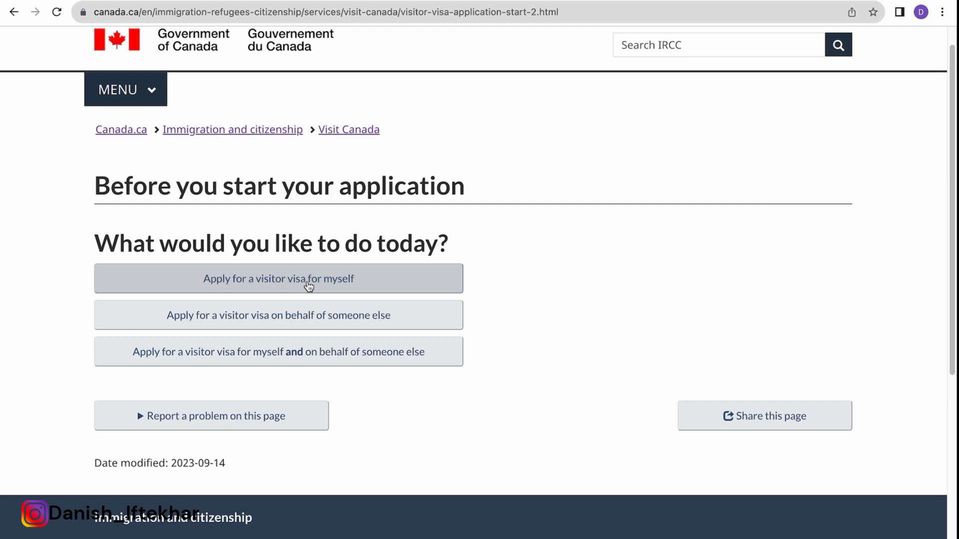
click(308, 284)
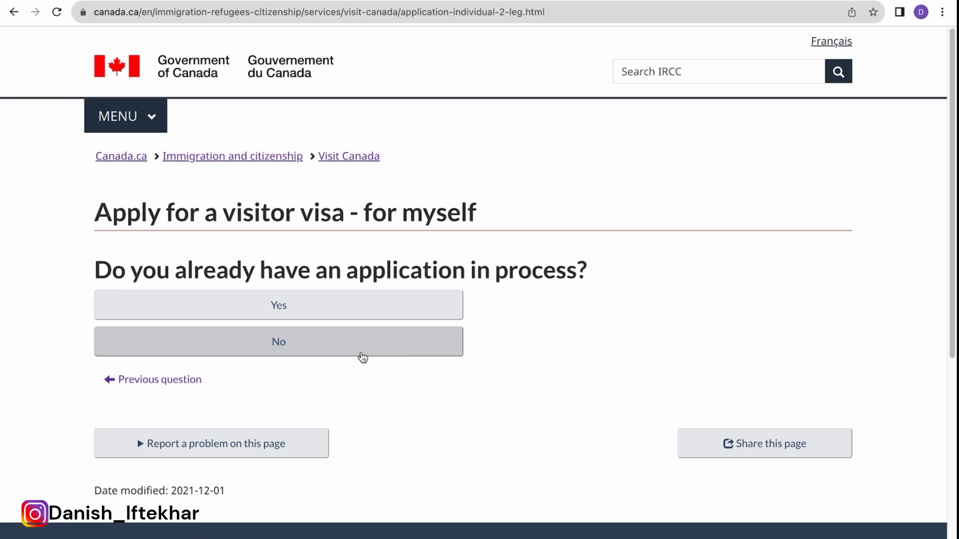
click(363, 358)
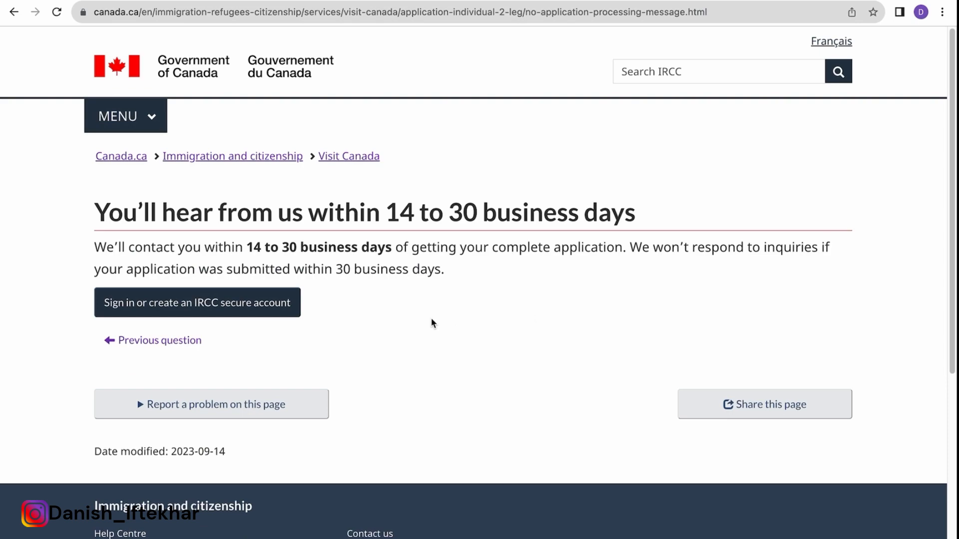
click(237, 320)
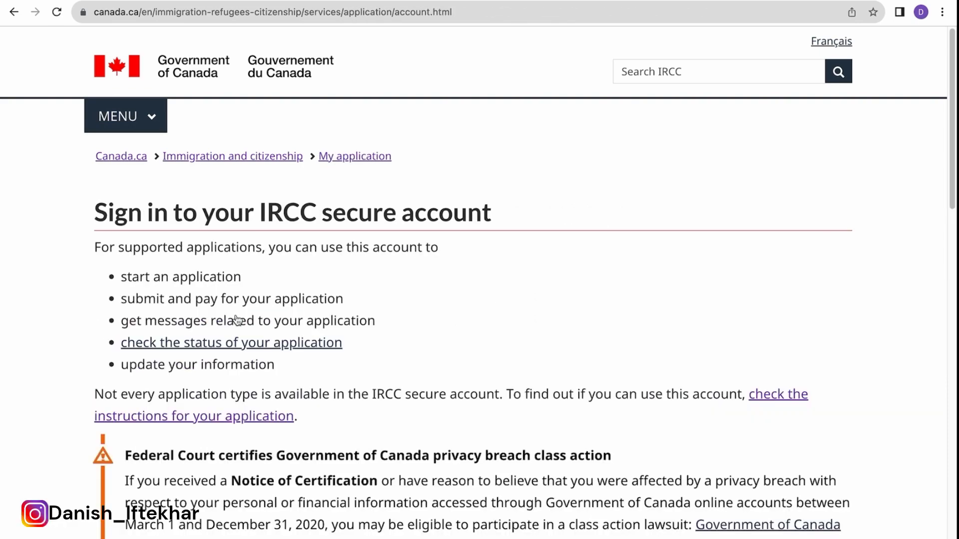
Choose Option 1 and sign in with GCKey
scroll(351, 326, down, 1)
scroll(351, 327, down, 7)
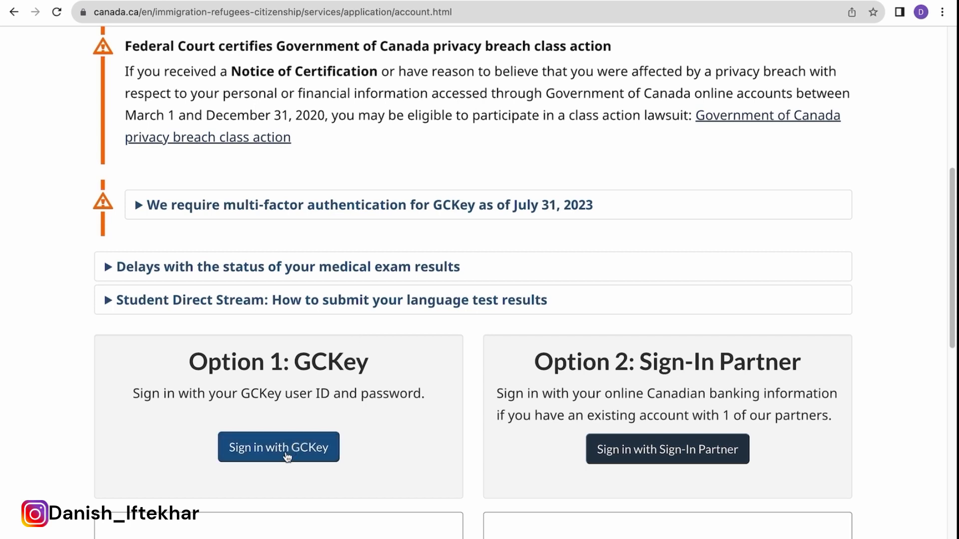
click(287, 457)
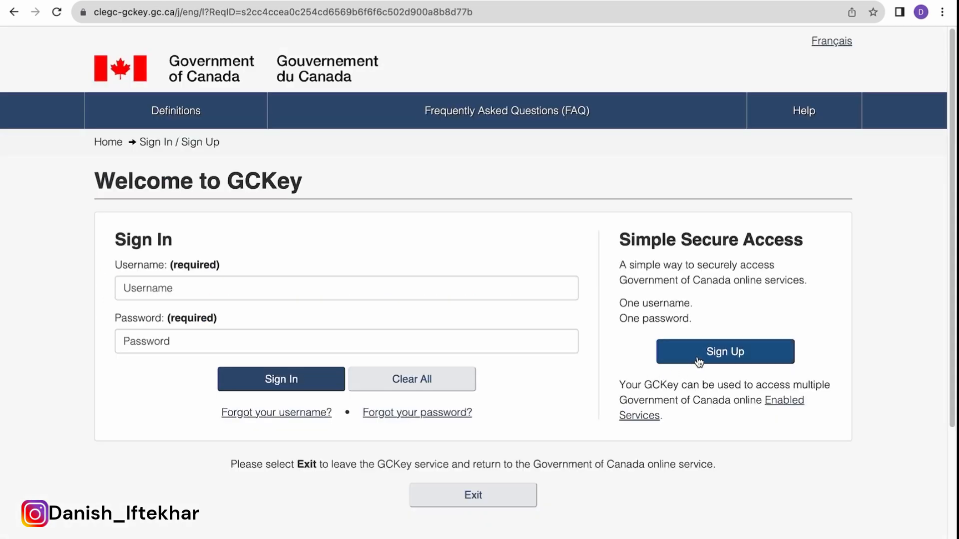
Sign up for a GCKey, accept the terms, and enter a new username and a strong password
click(701, 361)
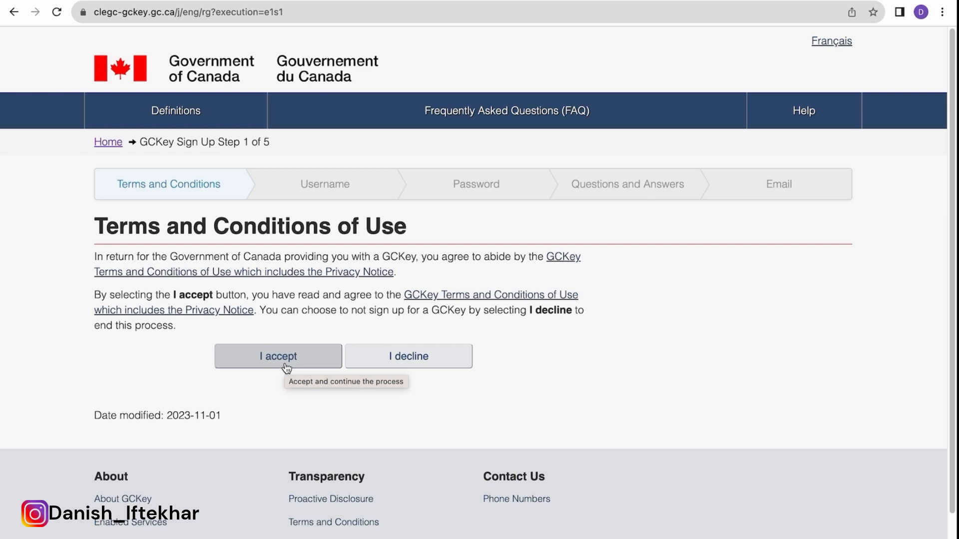
click(286, 368)
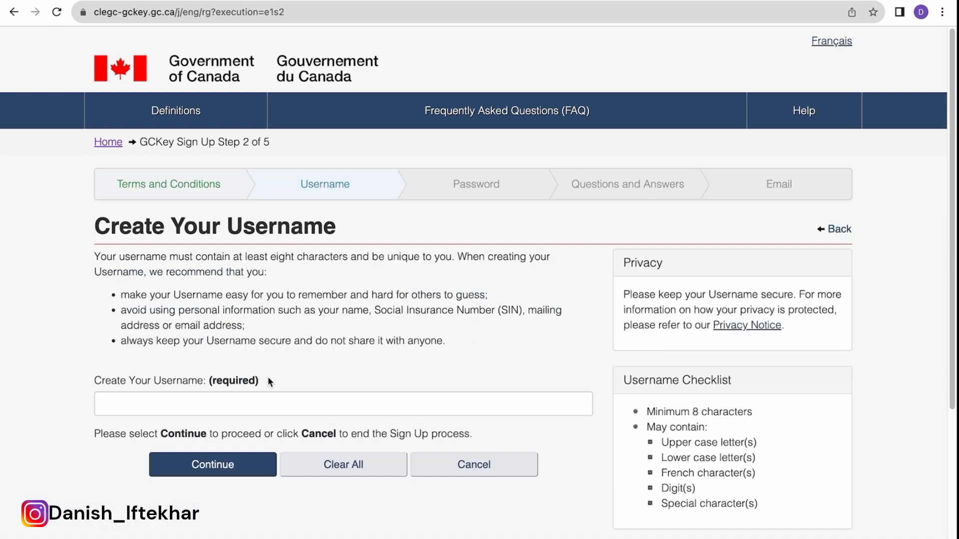
click(160, 407)
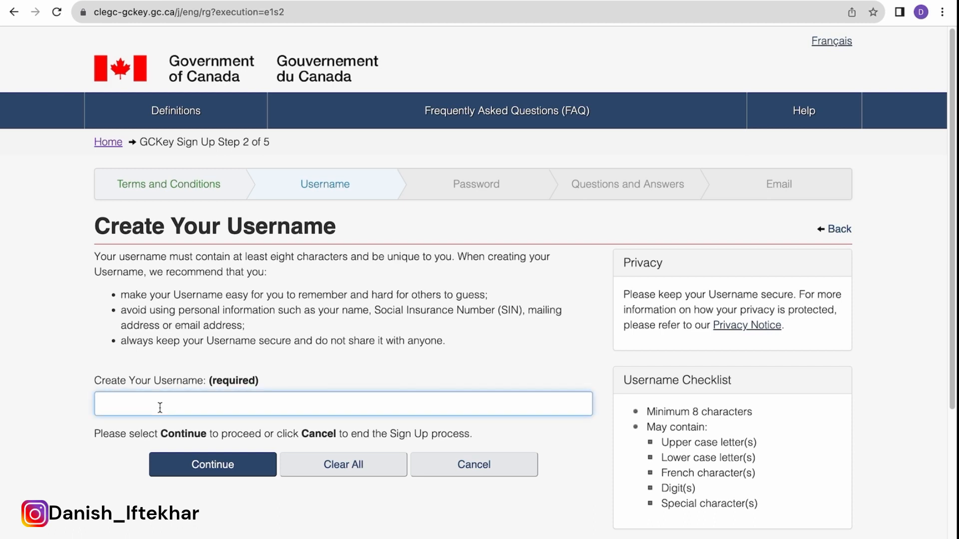
click(212, 464)
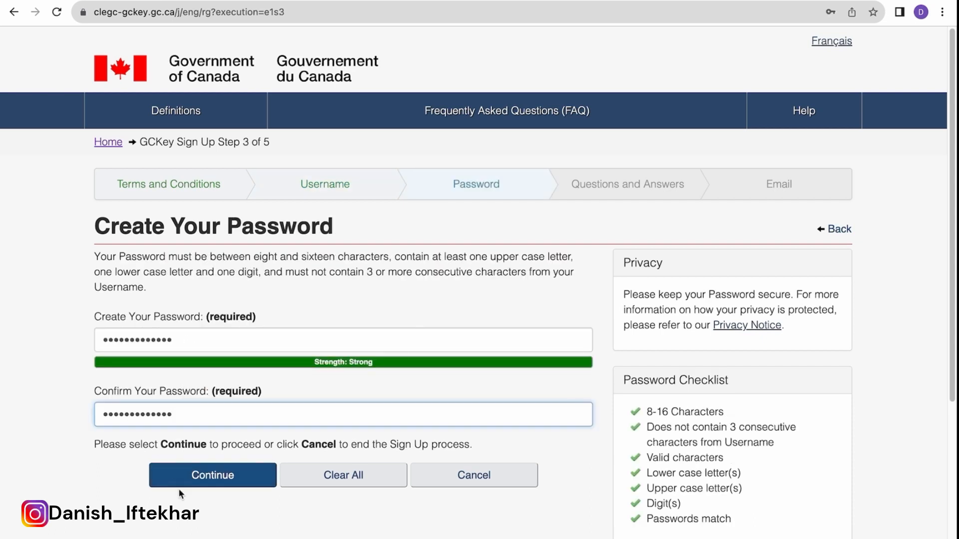
click(200, 472)
scroll(575, 287, down, 1)
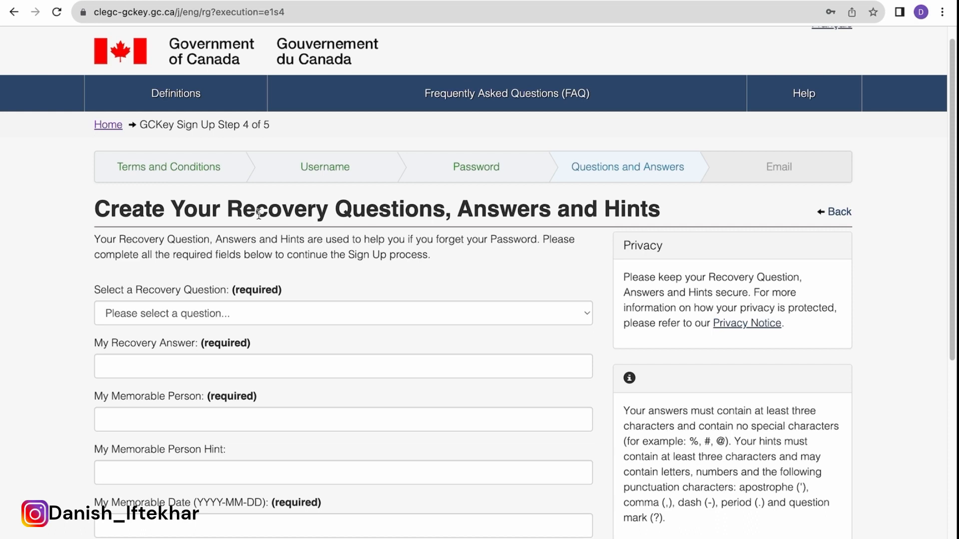
Select the first pet's name recovery question and fill in the memorable person hint, memorable date and date hint
scroll(375, 276, down, 2)
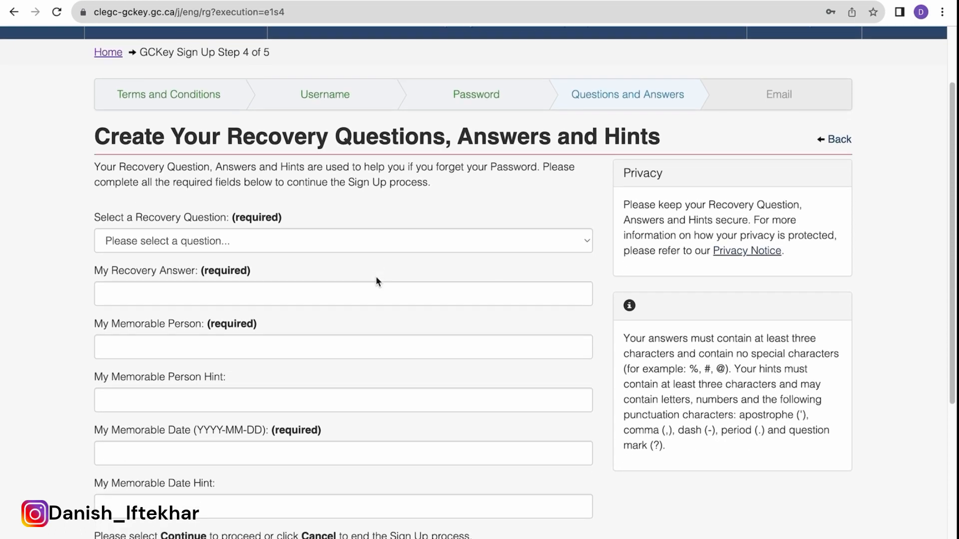
scroll(251, 430, down, 1)
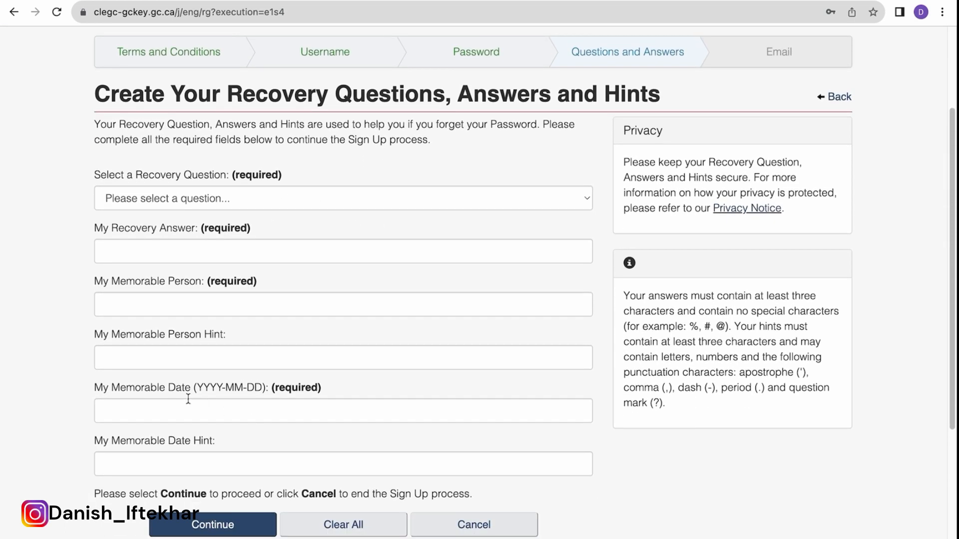
drag(228, 333, 97, 337)
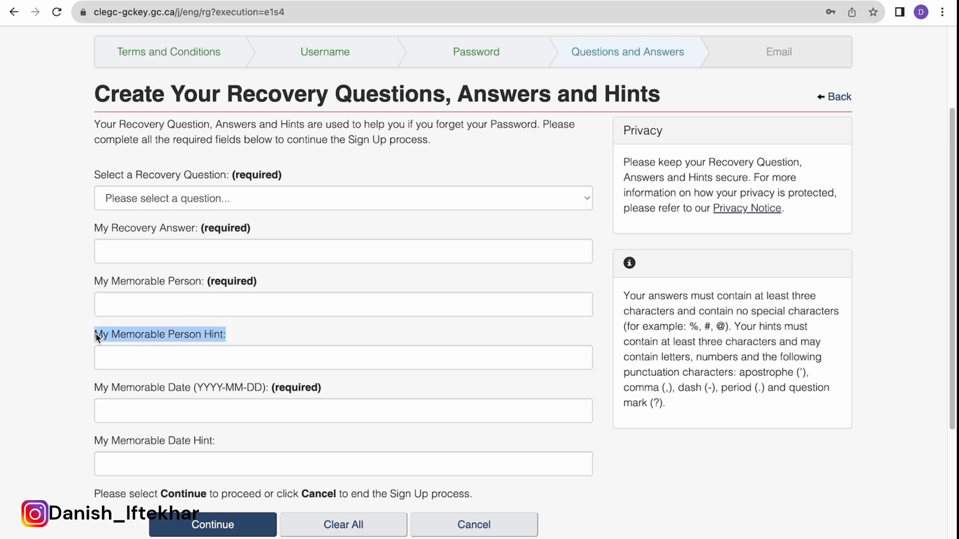
click(279, 198)
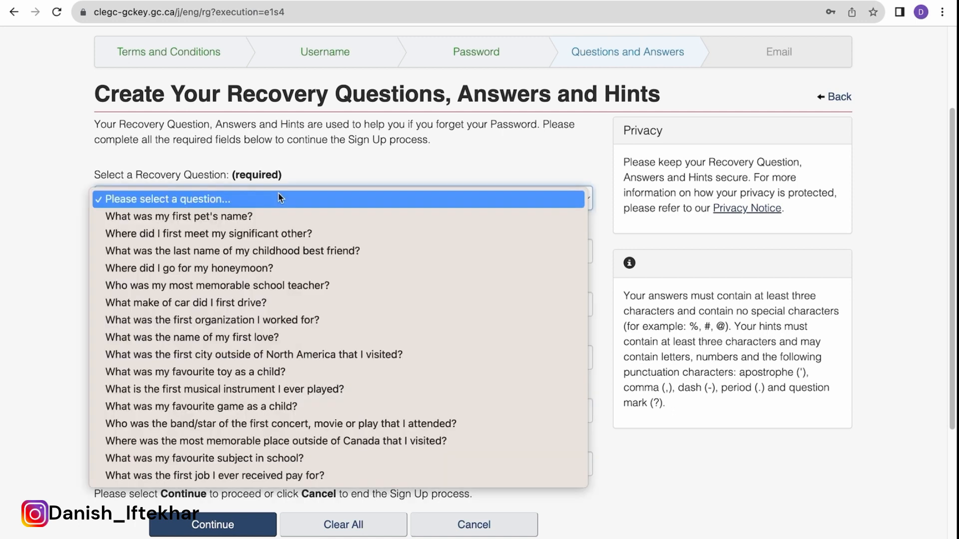
click(270, 218)
click(142, 356)
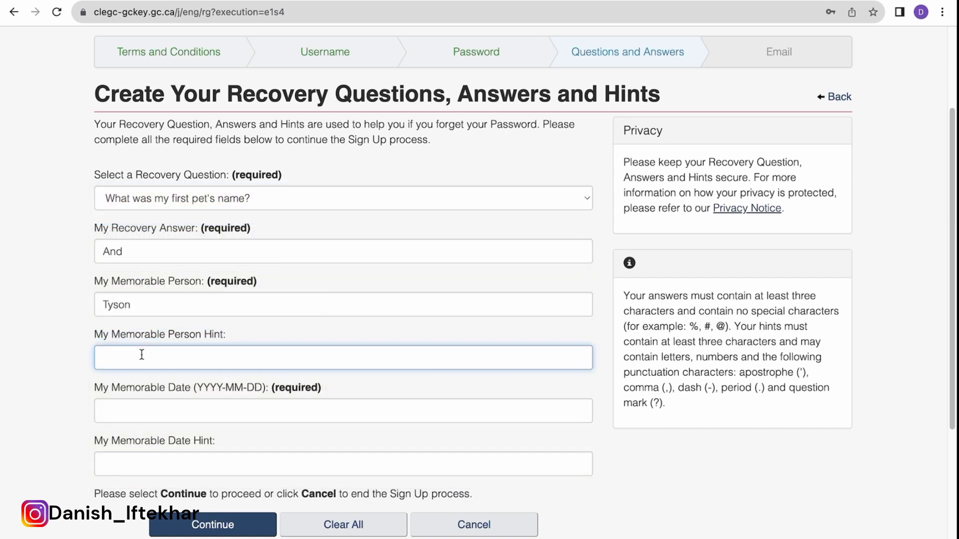
click(146, 411)
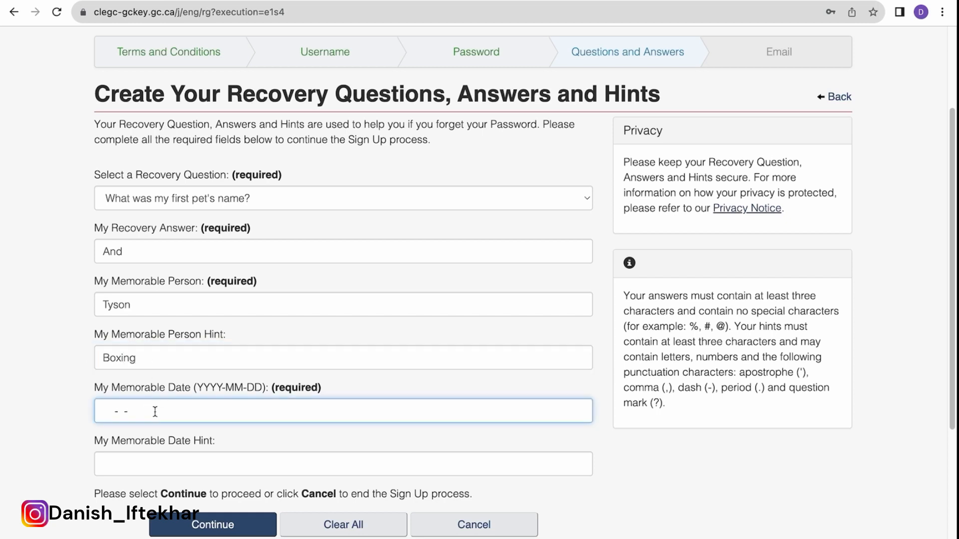
click(137, 463)
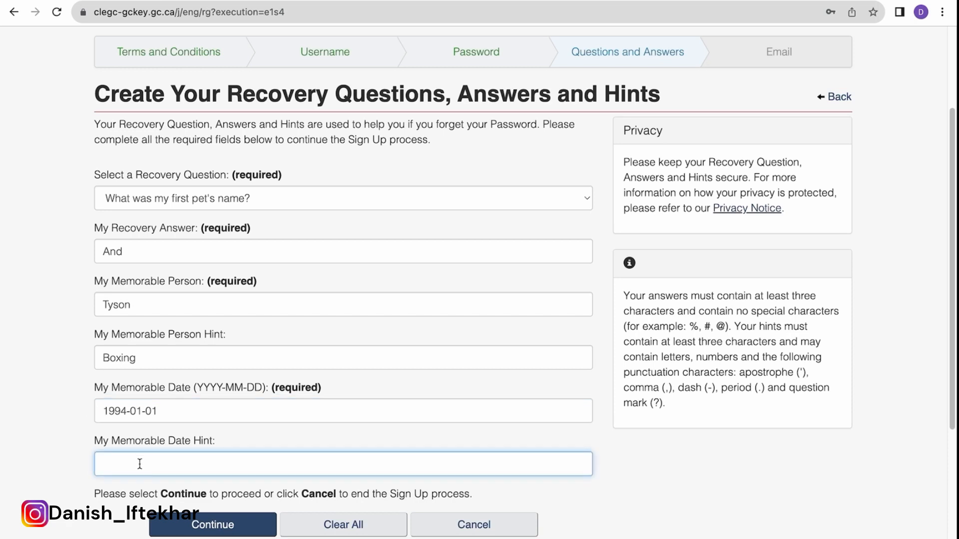
Submit the recovery answers, enter a recovery email address, finish sign-up and open the verification email
click(194, 523)
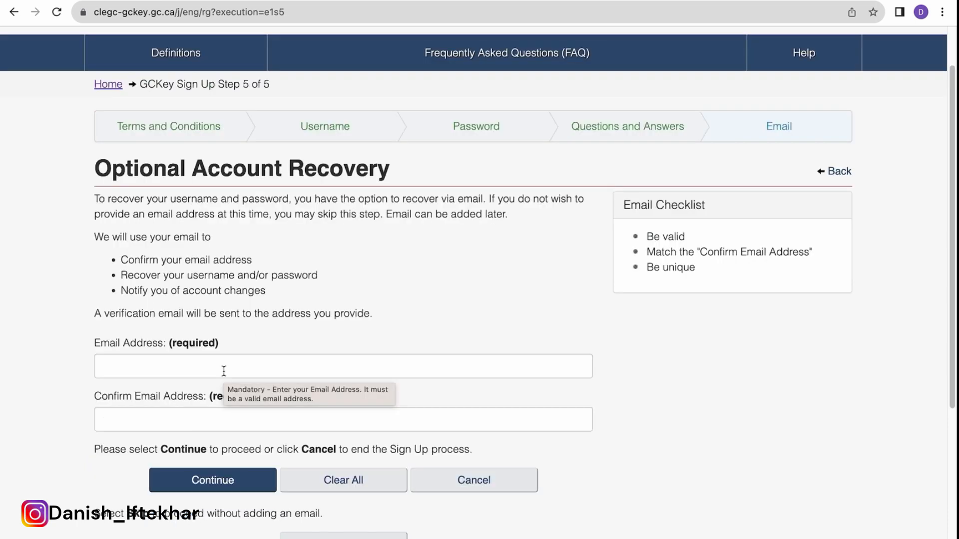
click(188, 363)
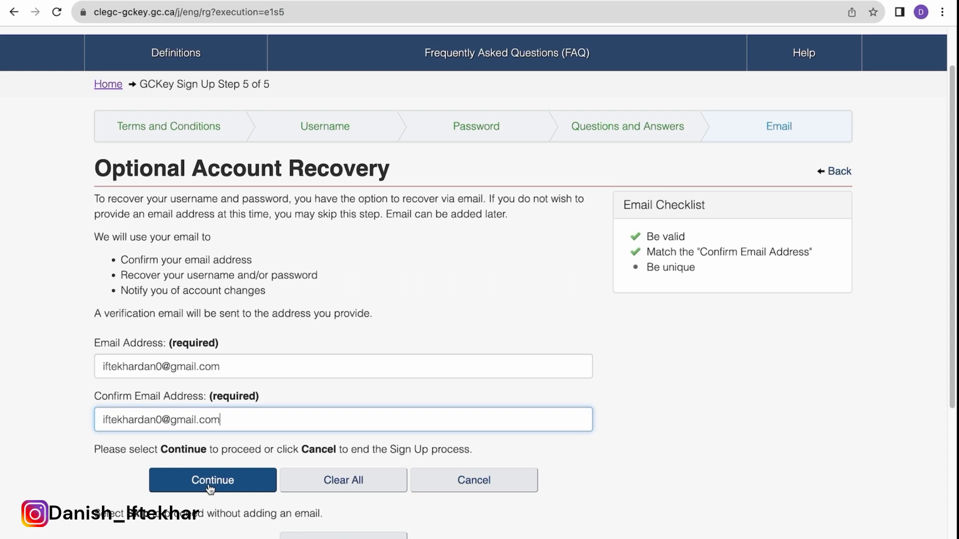
click(210, 489)
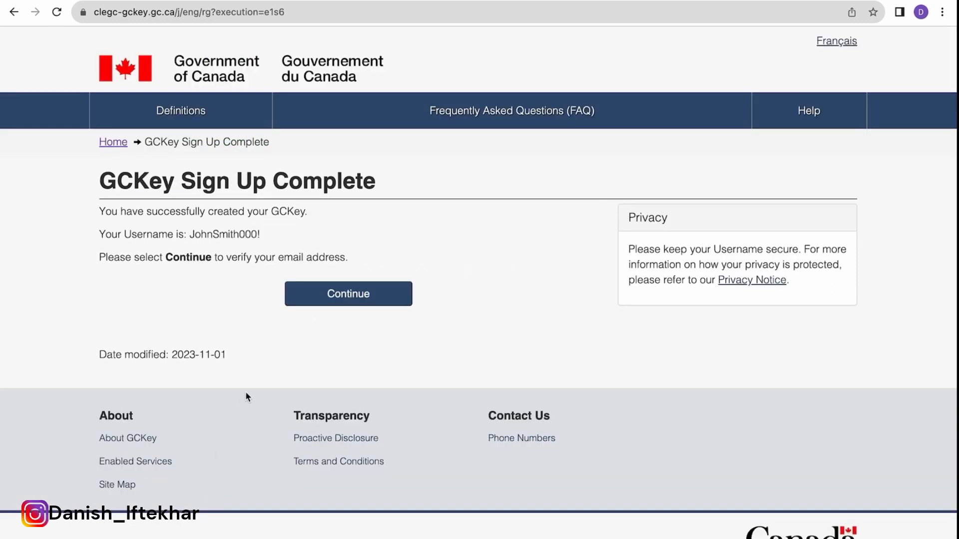
click(332, 303)
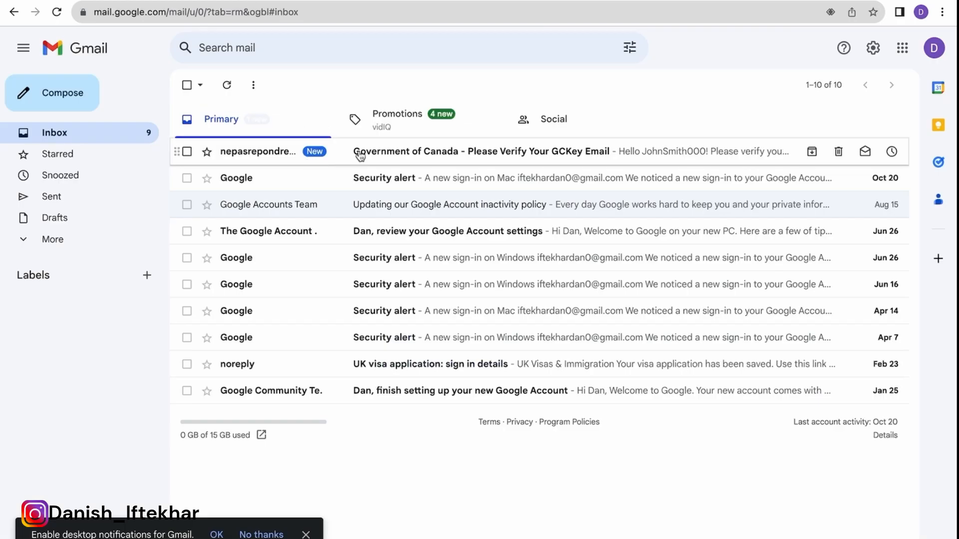
click(357, 153)
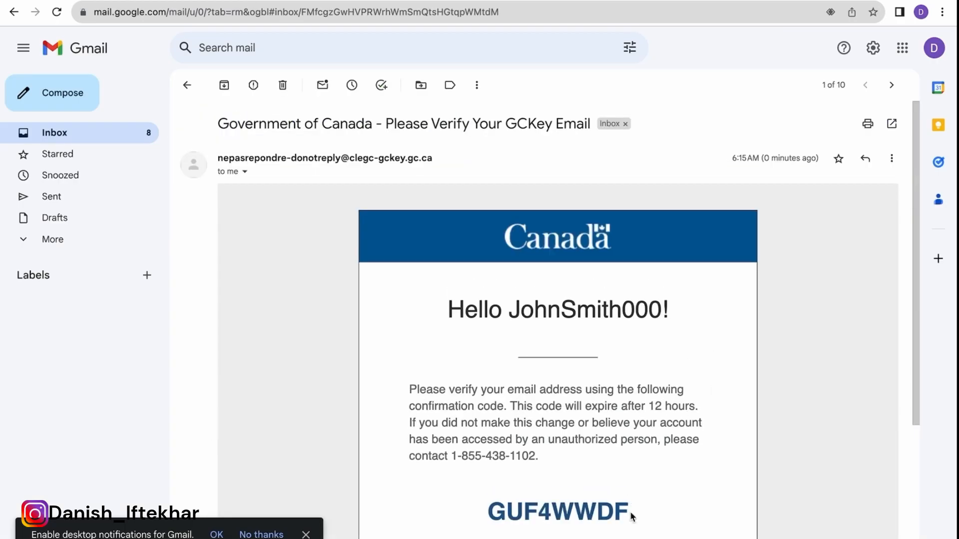
Copy the confirmation code from the GCKey email and return to the code field on GCKey
drag(631, 515, 497, 512)
key(ctrl+c)
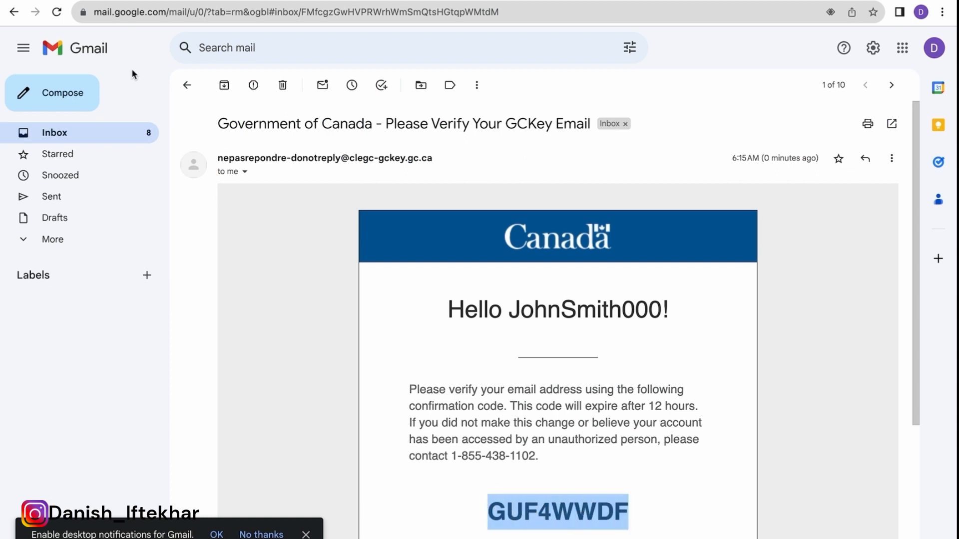
click(89, 4)
click(188, 280)
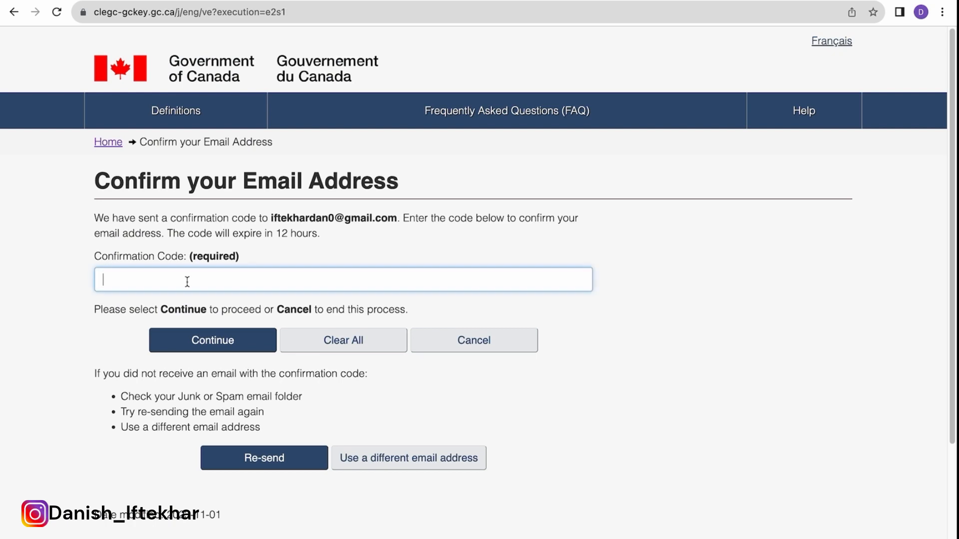
Paste and submit the confirmation code, then continue past the recovery-complete and welcome pages
key(ctrl+v)
click(201, 343)
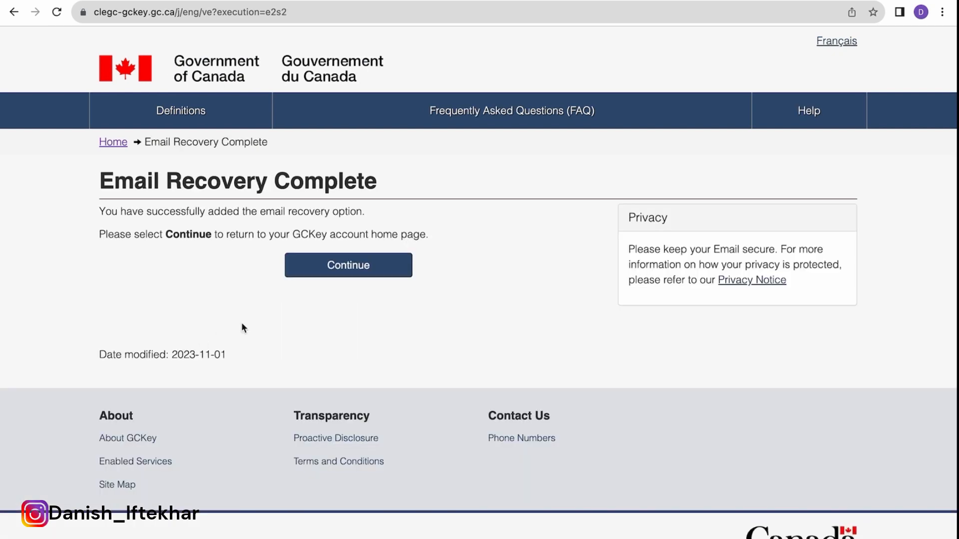
click(336, 276)
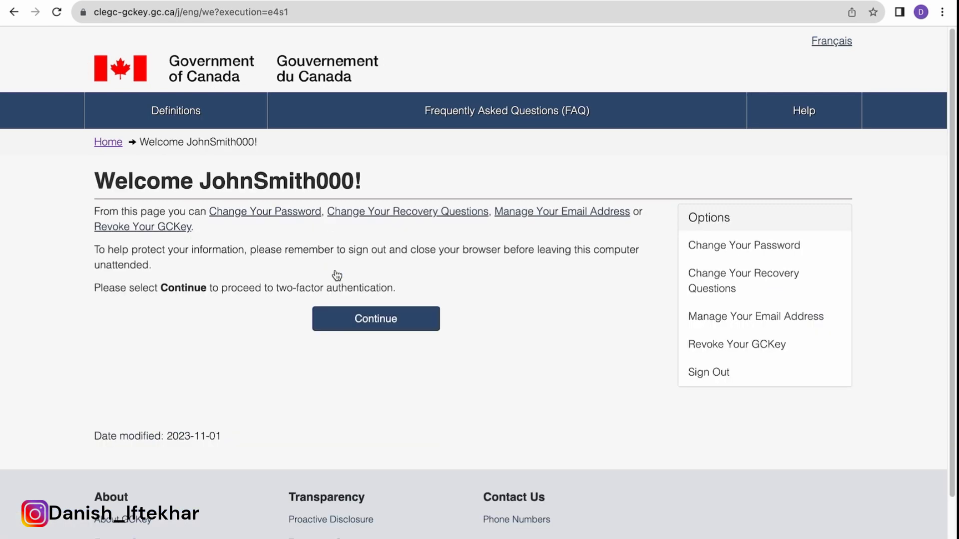
click(352, 320)
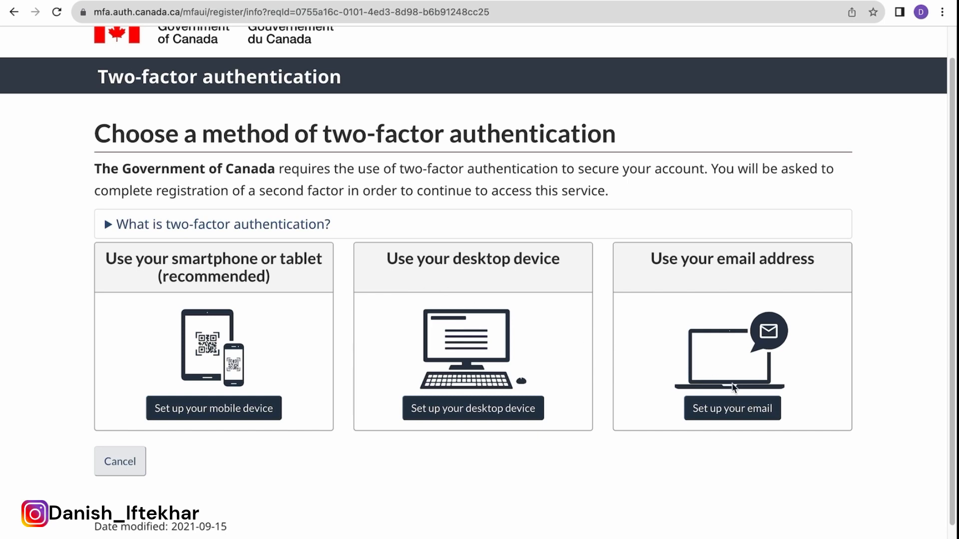
Set up email as the two-factor authentication method and accept its terms and conditions
click(734, 417)
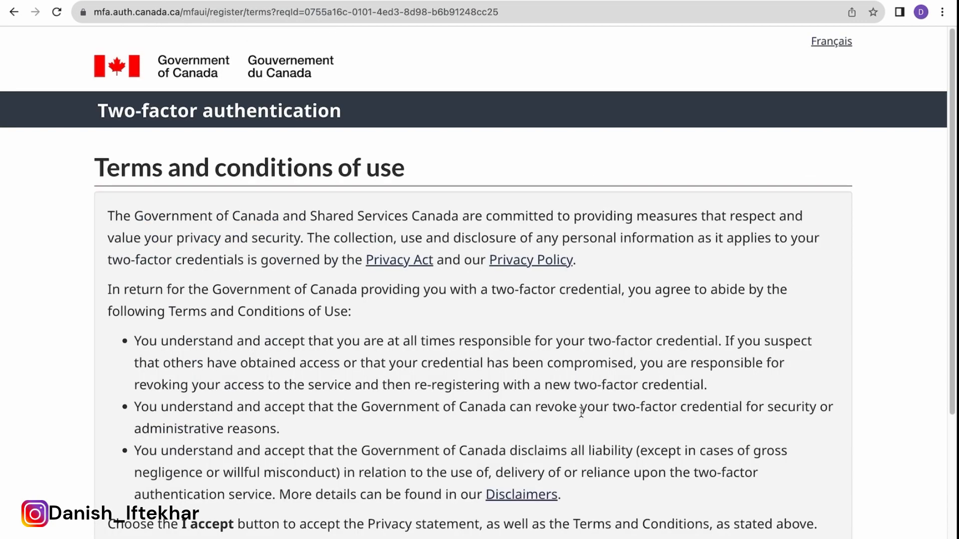
scroll(442, 426, down, 5)
scroll(441, 427, up, 1)
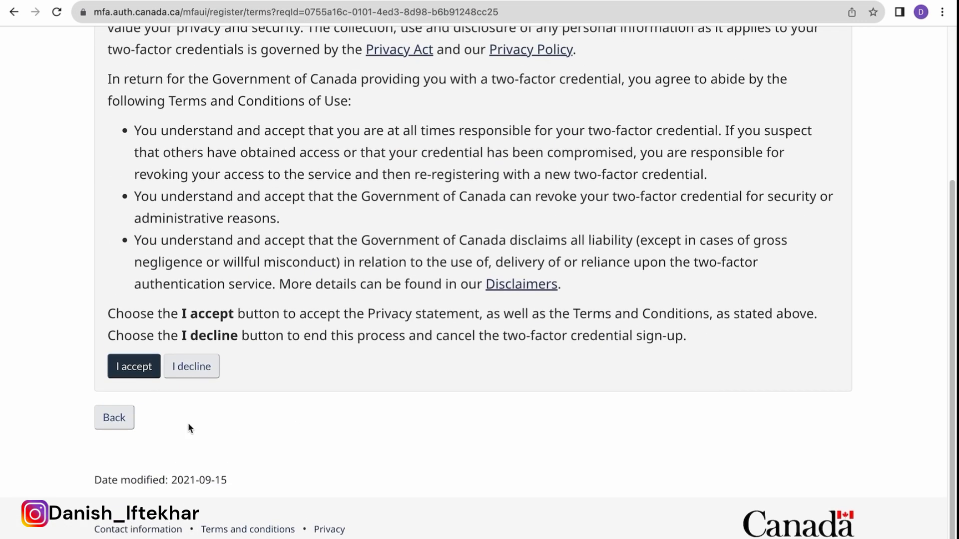
click(135, 371)
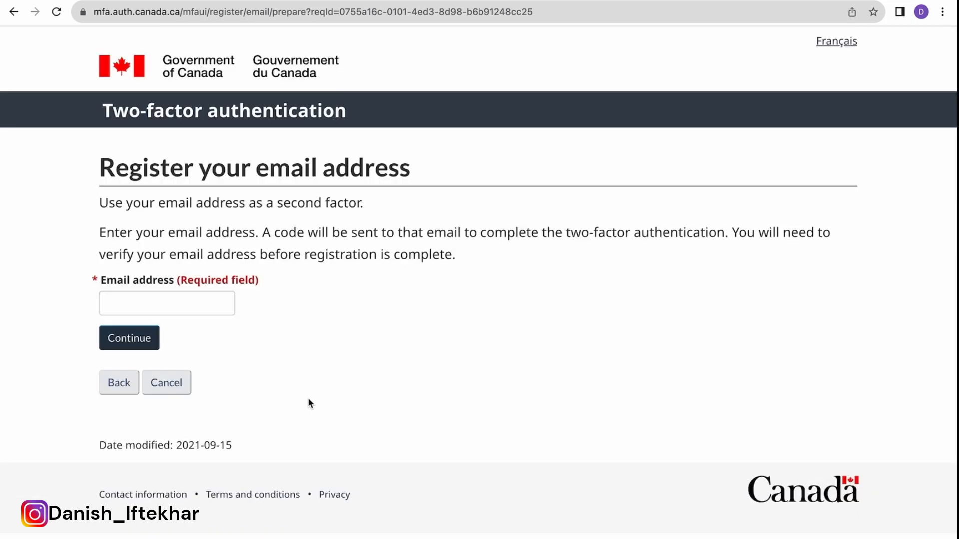
Paste the second-factor email address and submit it to receive a one-time passcode
click(180, 299)
text(i)
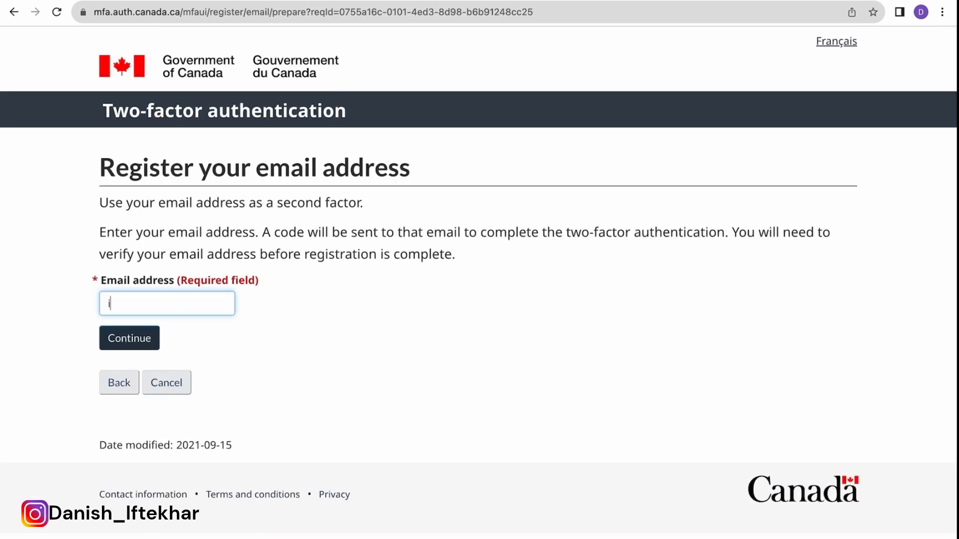
text(ft)
key(BackSpace)
key(BackSpace)
key(BackSpace)
key(ctrl+v)
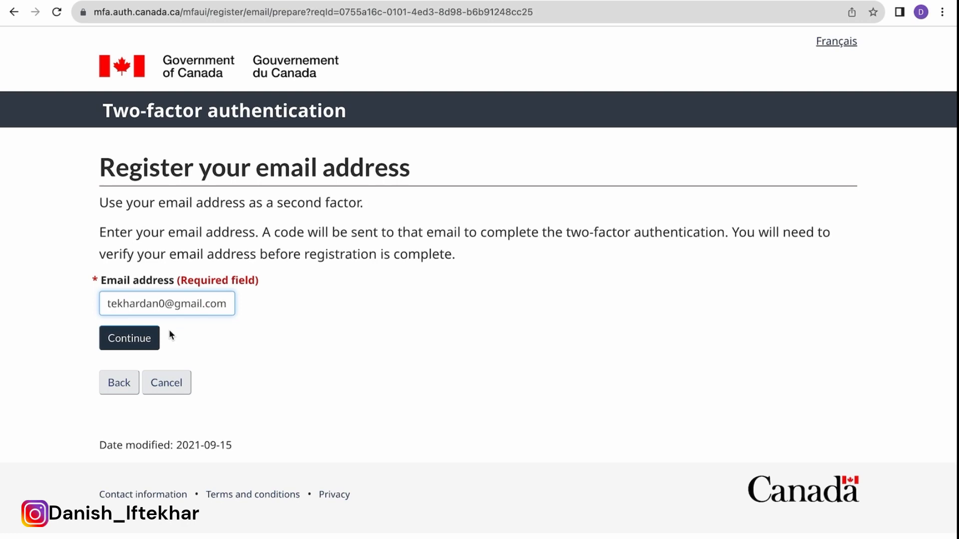
click(141, 342)
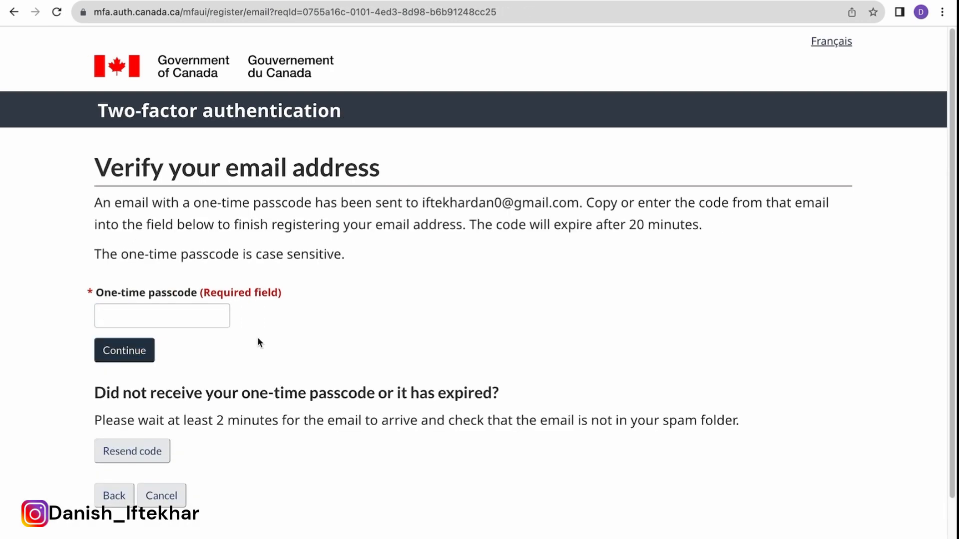
Copy the one-time passcode from Gmail and paste it in to verify the email
mouse_move(261, 2)
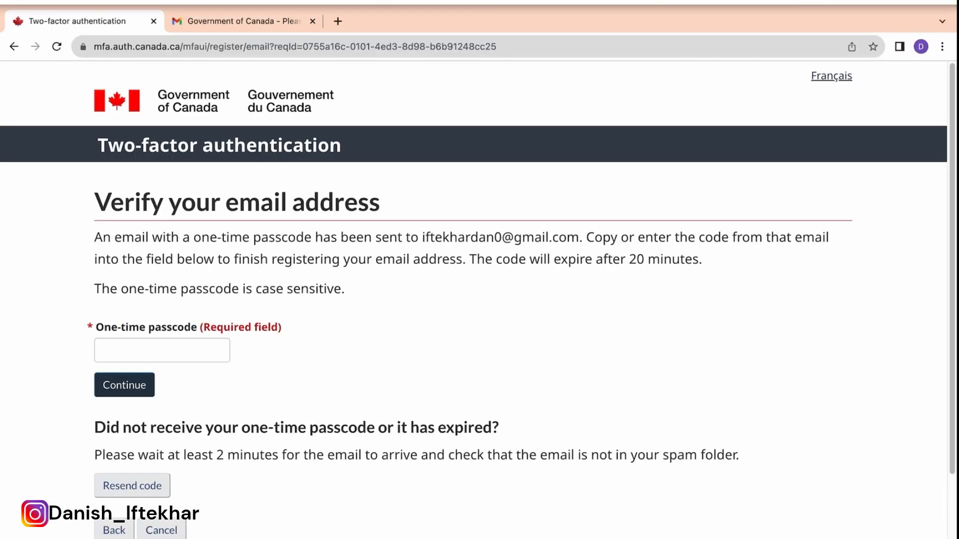
click(229, 14)
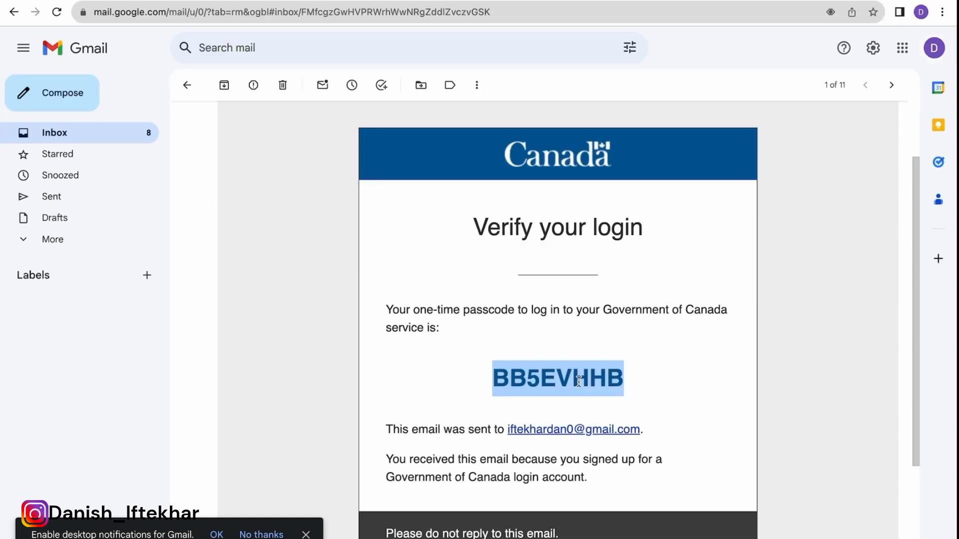
click(135, 14)
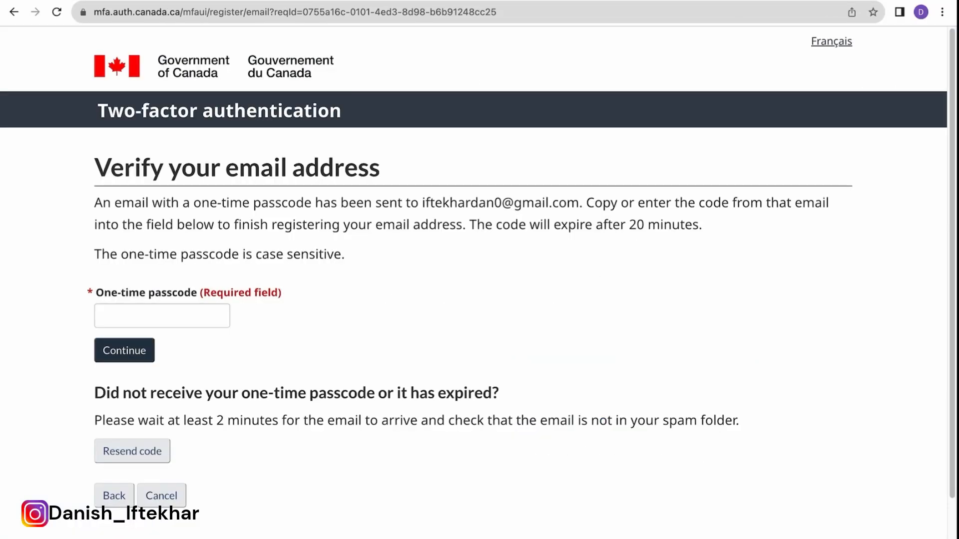
click(131, 319)
key(super+v)
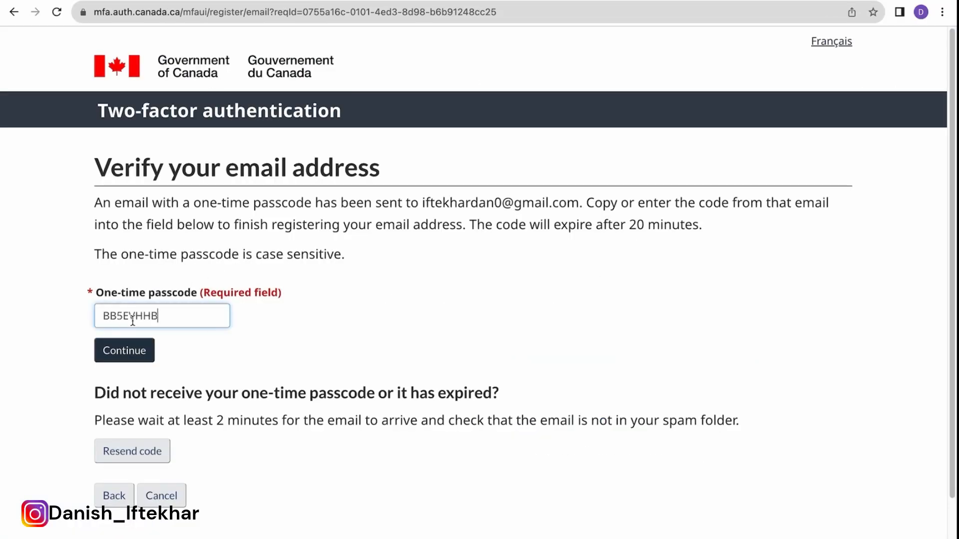
click(123, 351)
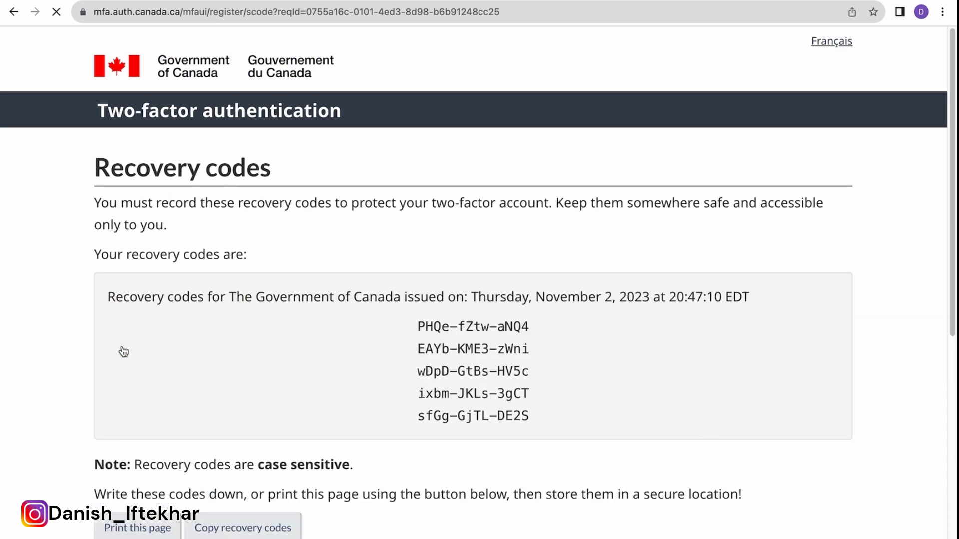
Copy the five recovery codes, confirm they are securely recorded, and continue
scroll(294, 356, down, 1)
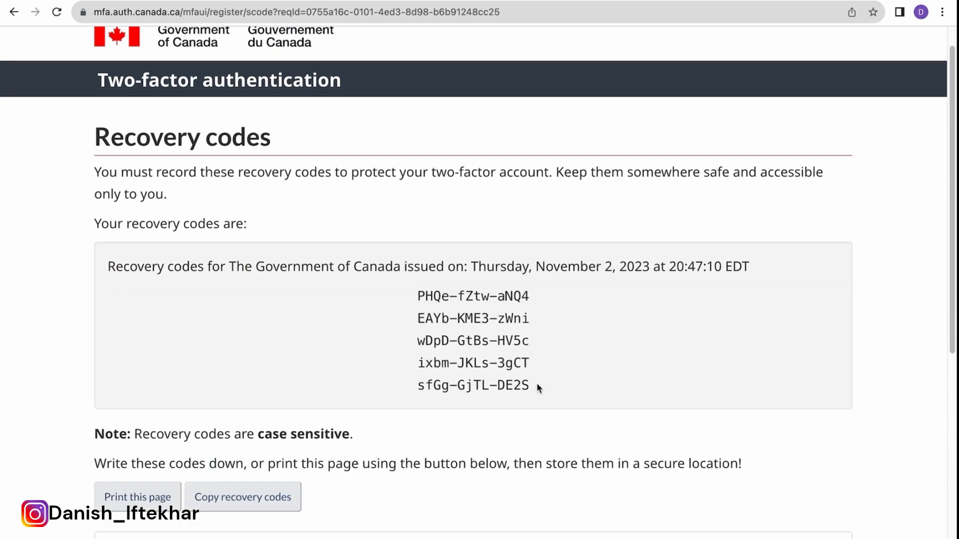
drag(532, 393, 408, 302)
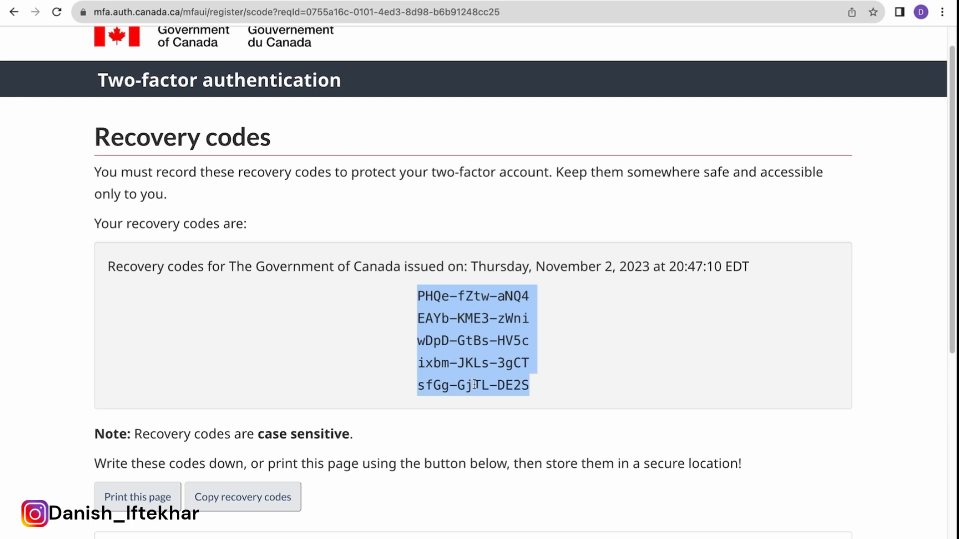
scroll(475, 383, down, 7)
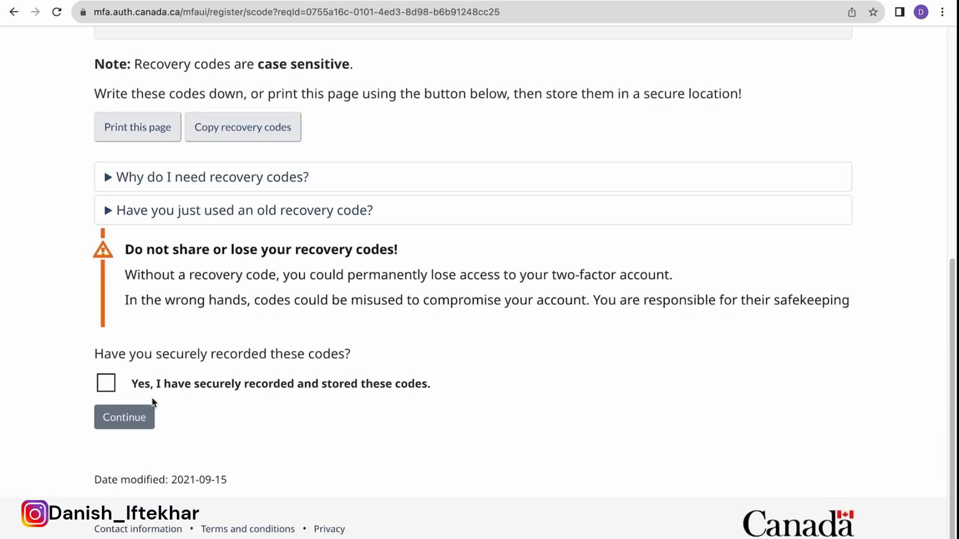
click(105, 384)
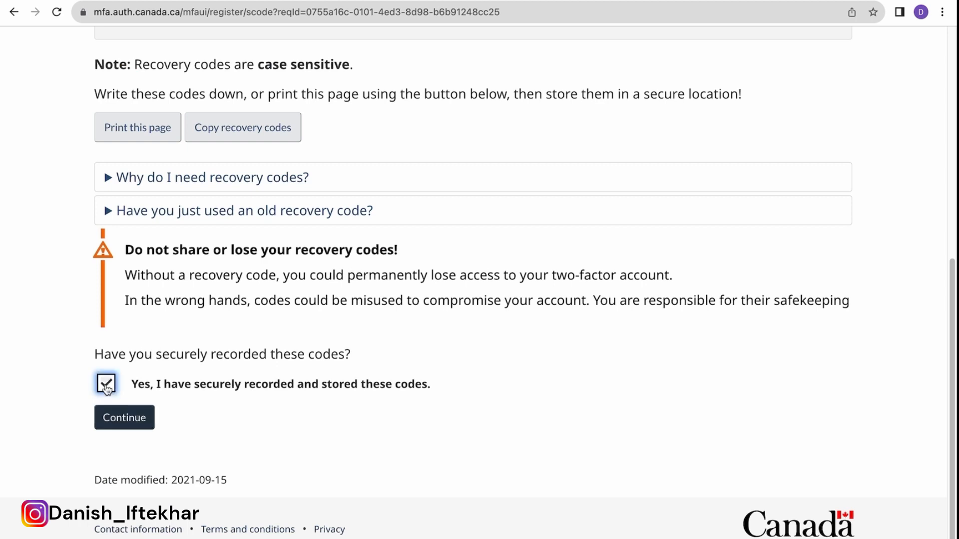
click(132, 421)
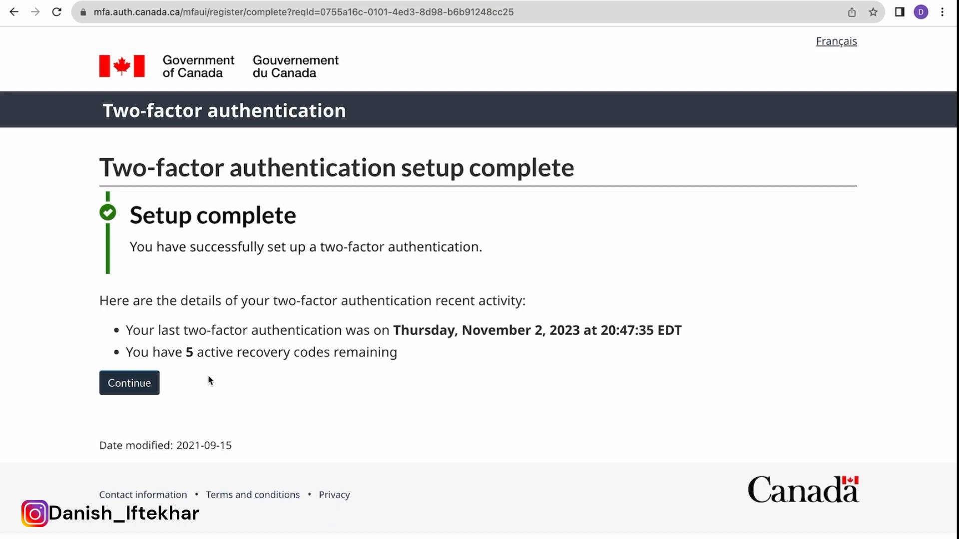
Continue past the setup complete page and accept the IRCC account terms and conditions
click(143, 383)
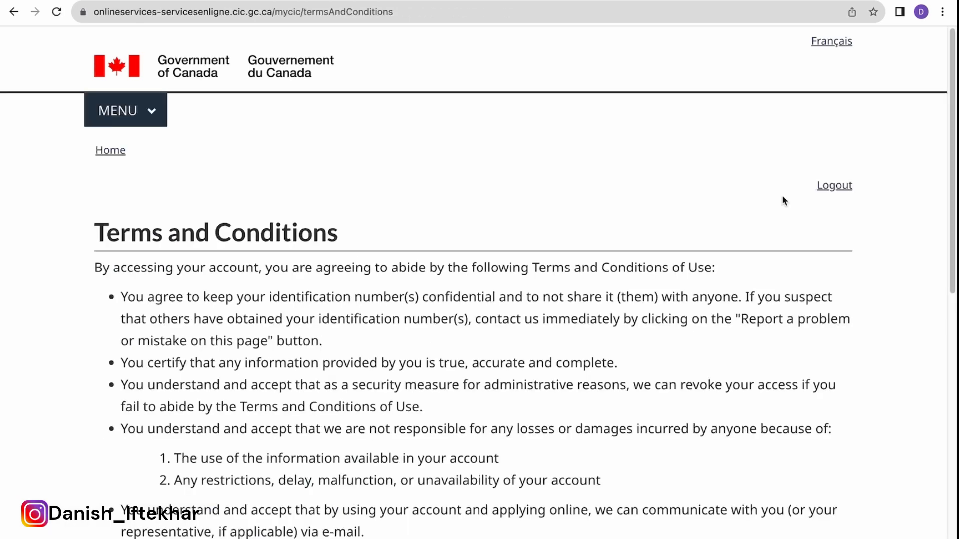
scroll(622, 269, down, 10)
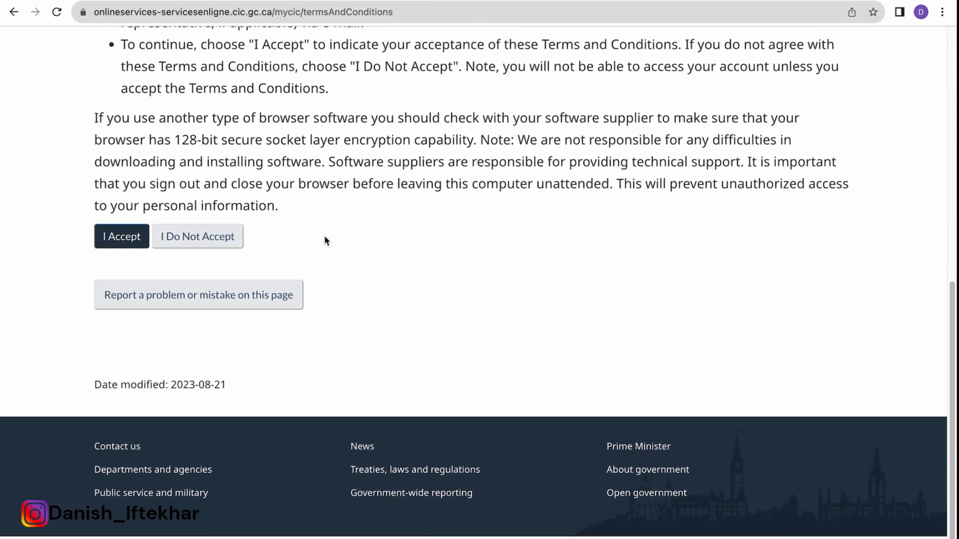
click(129, 238)
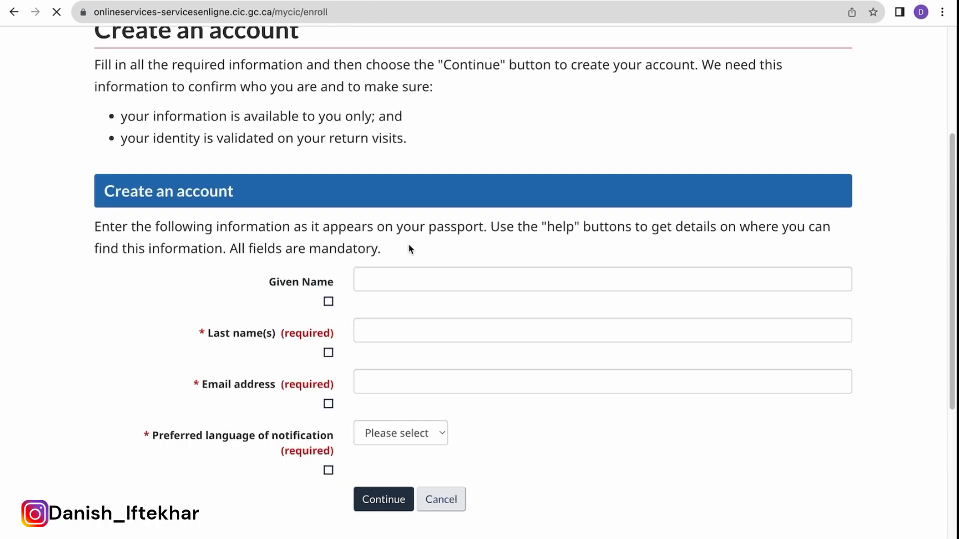
Enter the given name, last name and email address, keep English notifications, and create the account
click(386, 280)
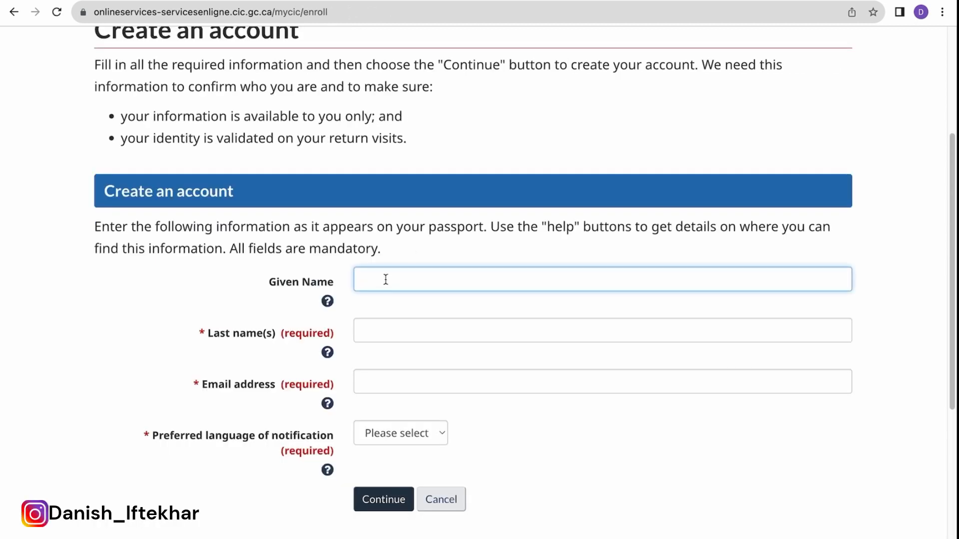
text(John)
click(378, 332)
text(Smith)
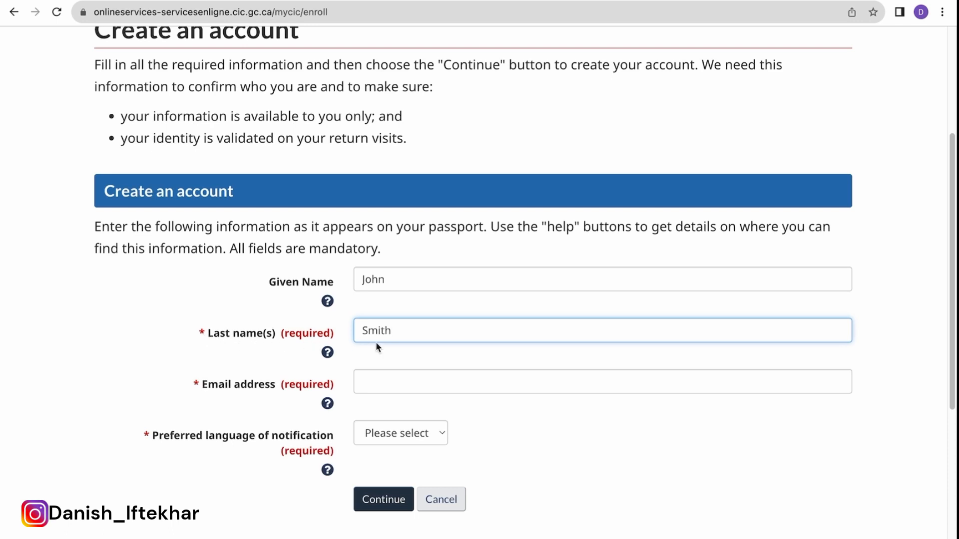
scroll(375, 341, down, 1)
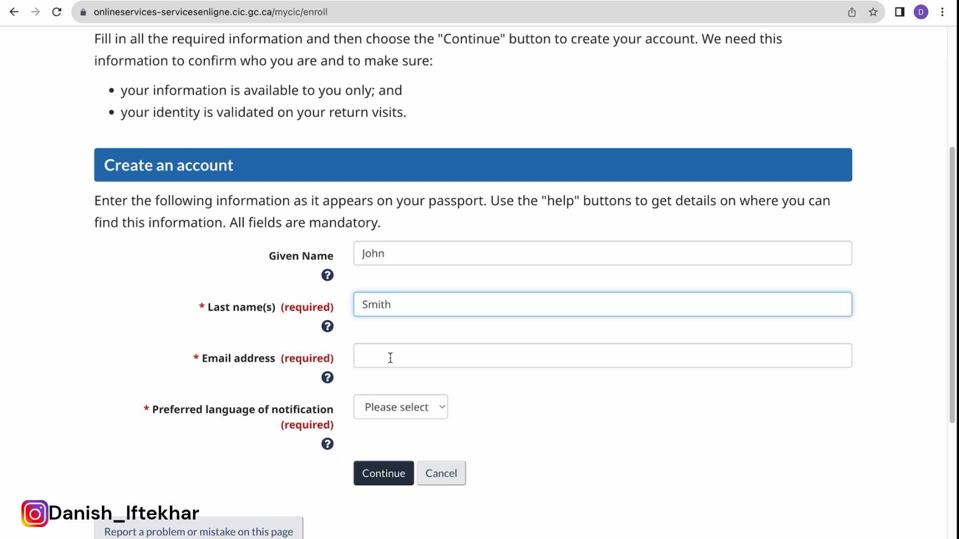
click(391, 358)
click(426, 407)
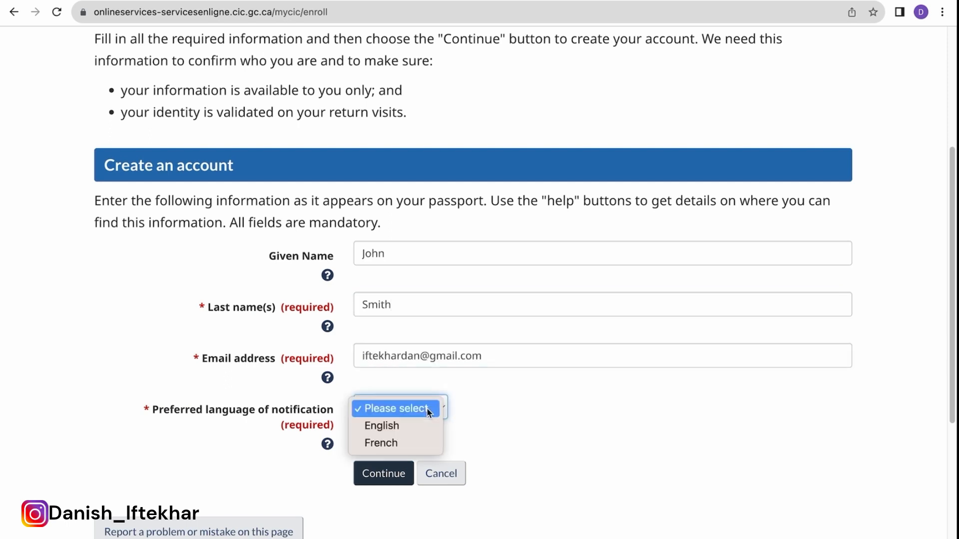
click(411, 424)
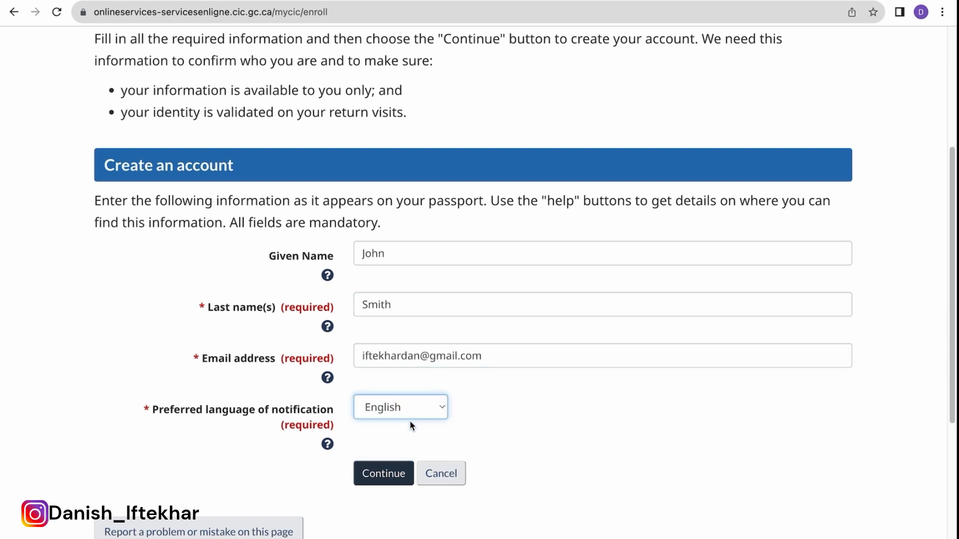
click(385, 475)
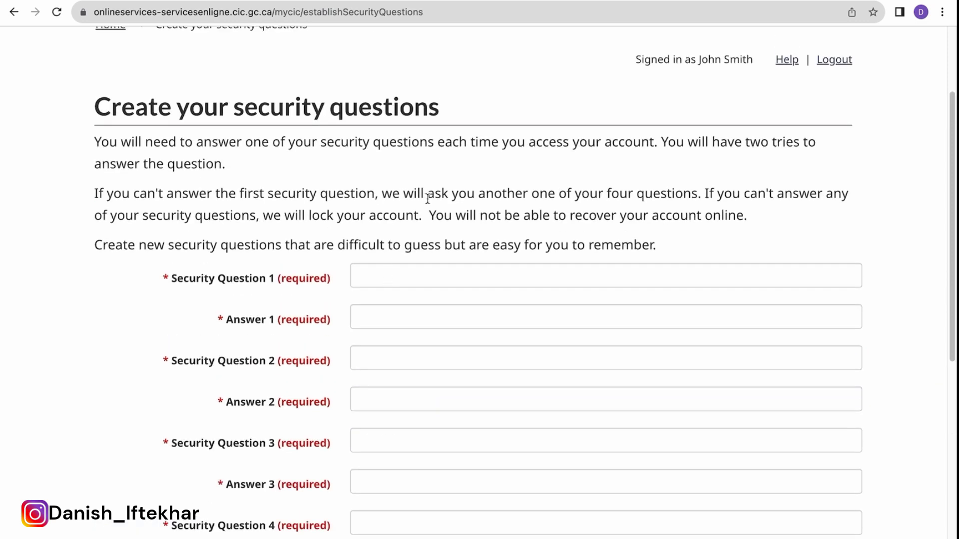
Fill in security questions 1–4 with their answers and save them
scroll(427, 197, down, 2)
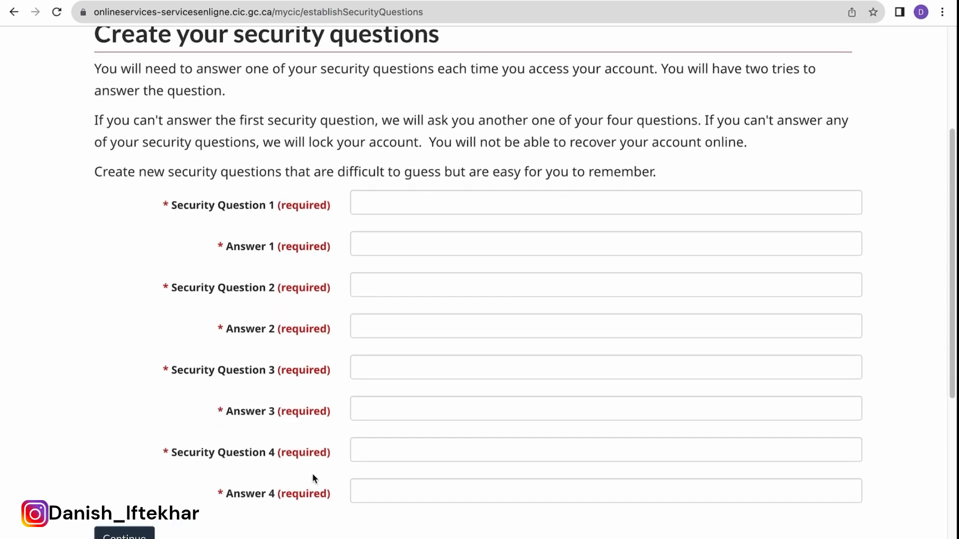
click(366, 201)
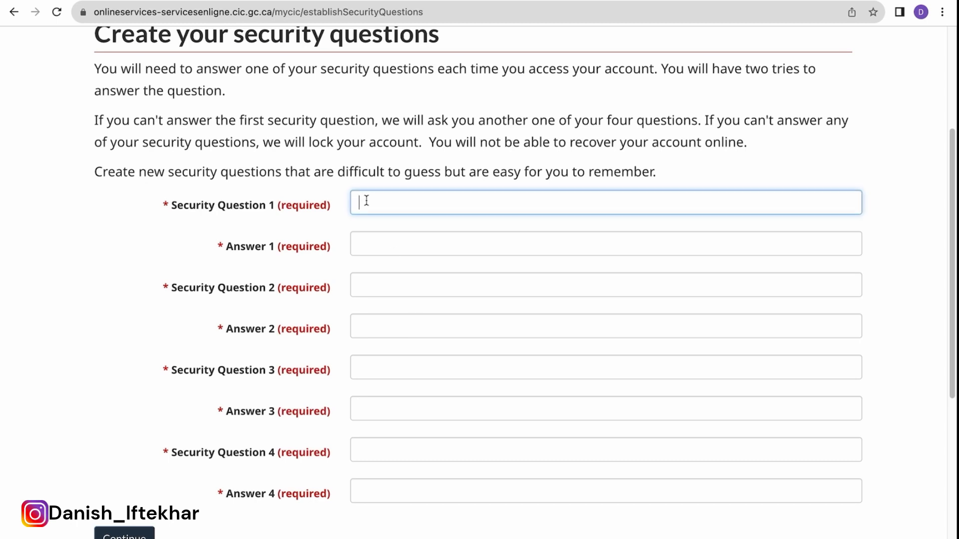
click(367, 239)
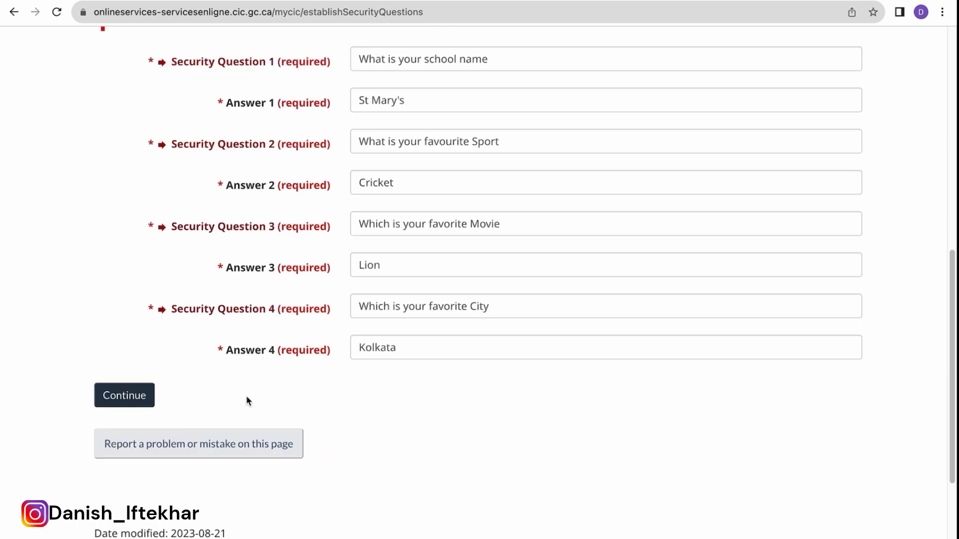
click(121, 404)
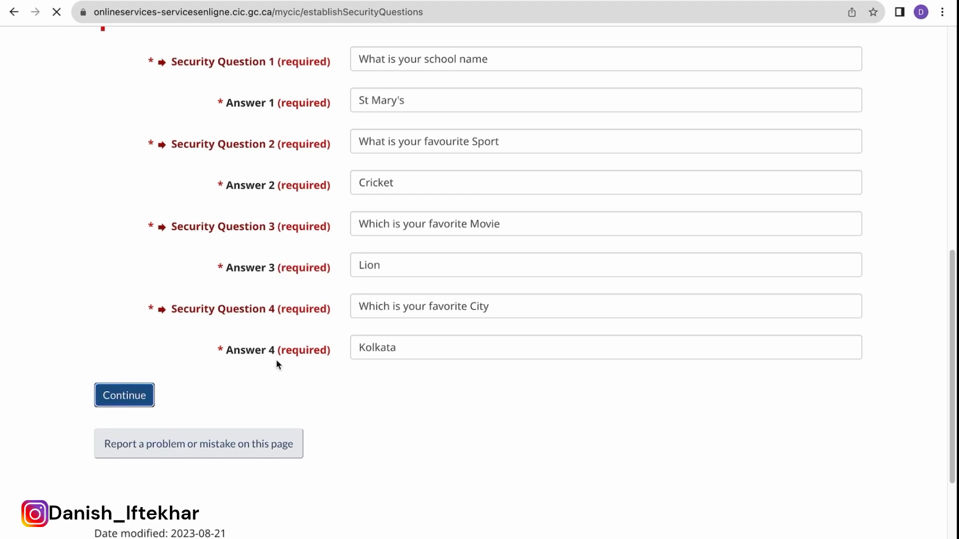
scroll(670, 246, down, 6)
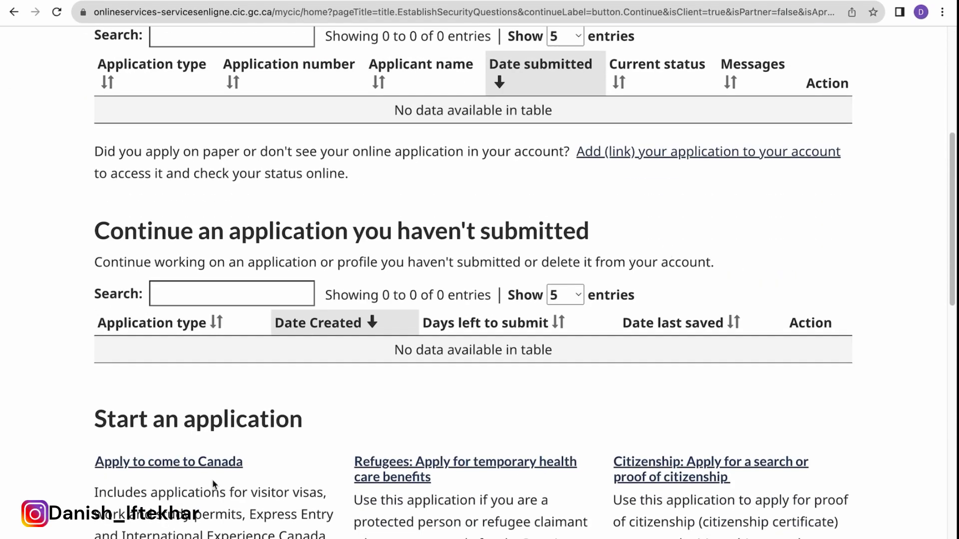
Choose Apply to come to Canada and start the Visitor visa, study and/or work permit questionnaire
click(170, 463)
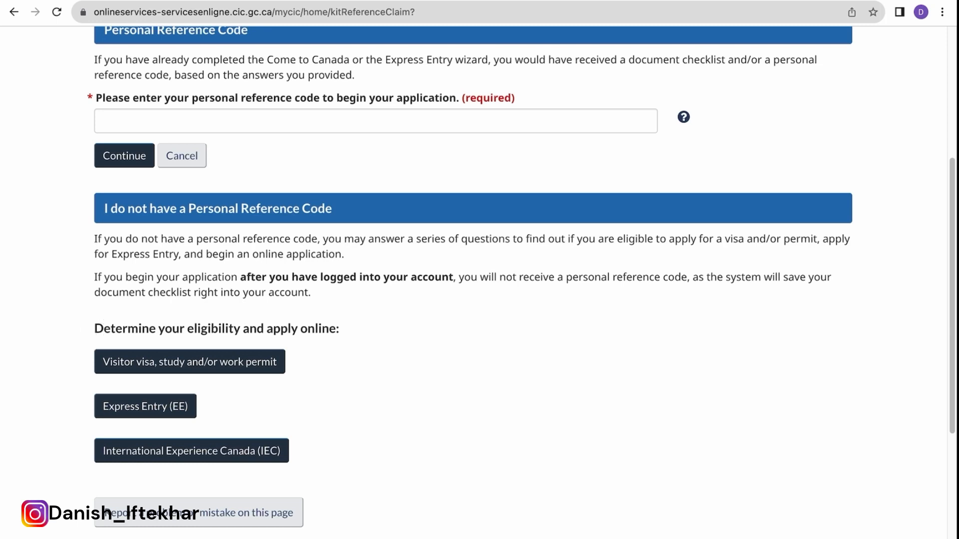
drag(91, 328, 338, 329)
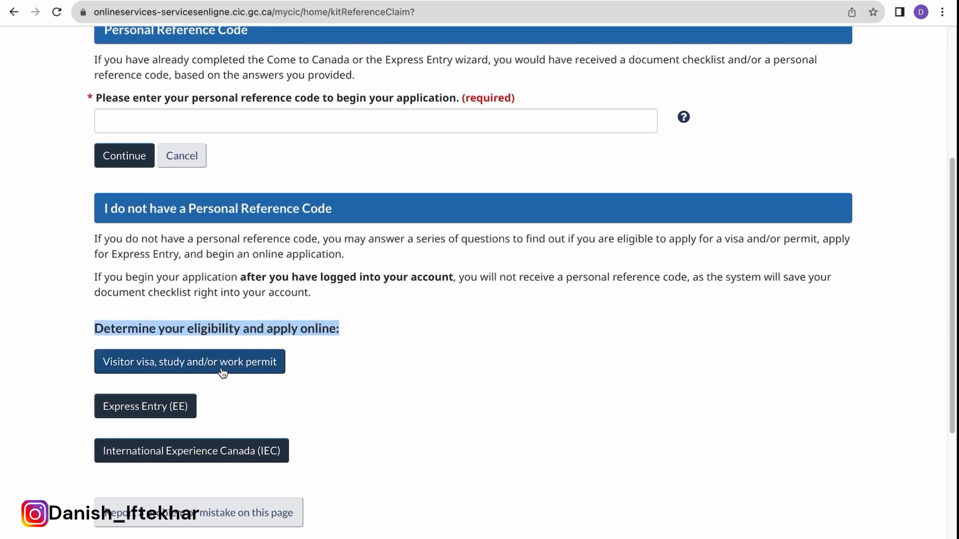
click(190, 370)
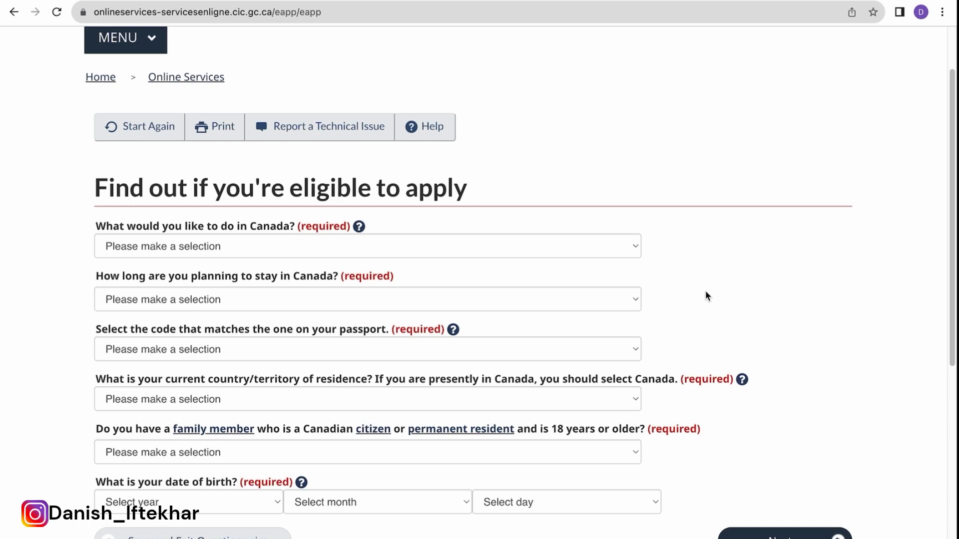
Answer Visit for purpose, less than 6 months for stay, and IND (India) passport
click(619, 250)
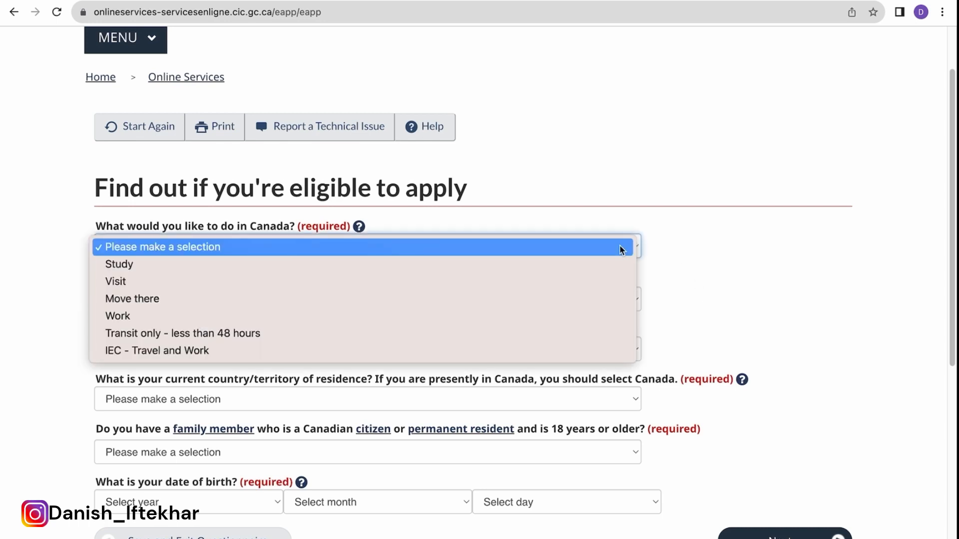
click(433, 282)
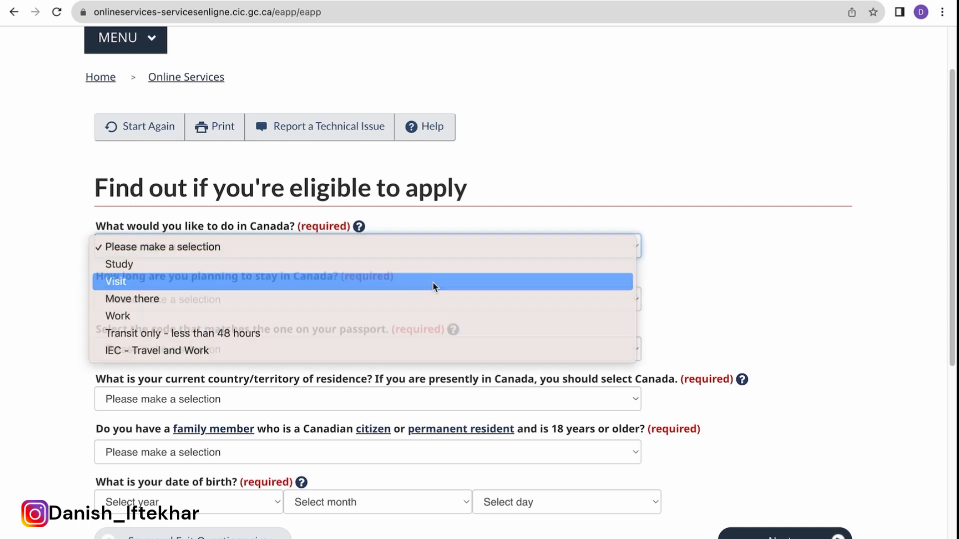
click(536, 298)
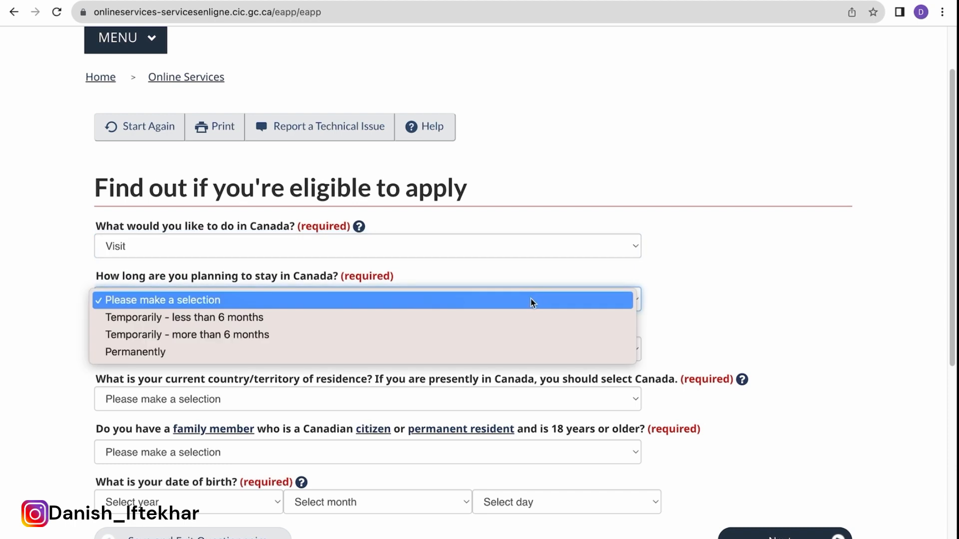
click(453, 319)
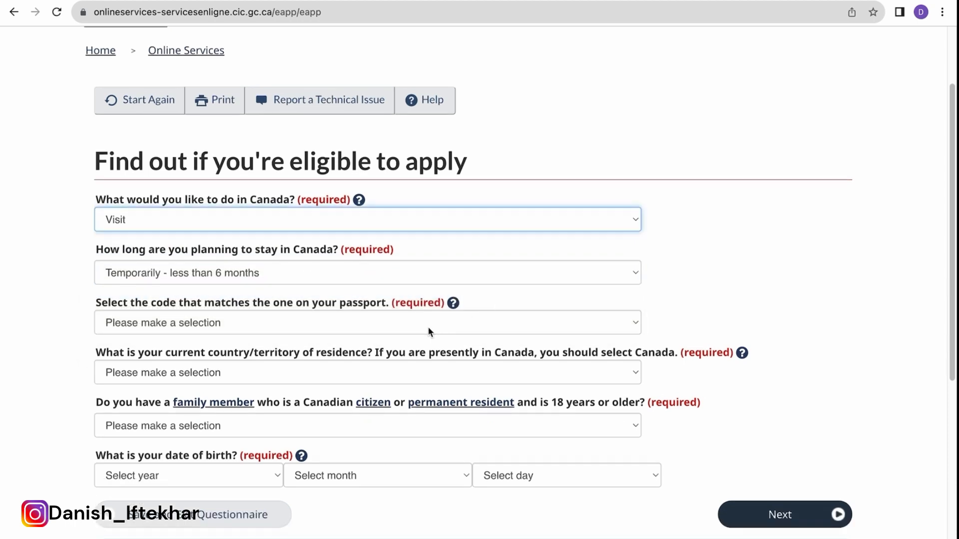
click(428, 330)
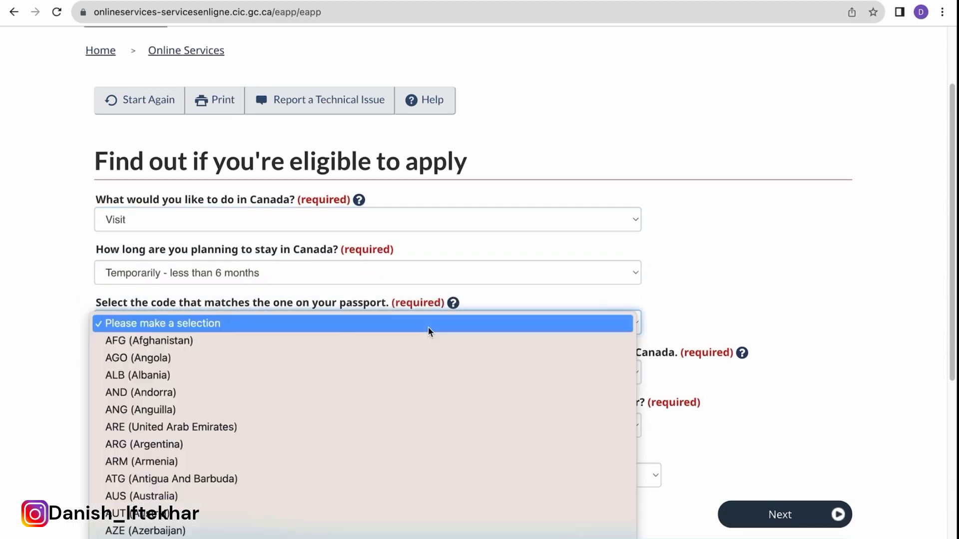
text(ir)
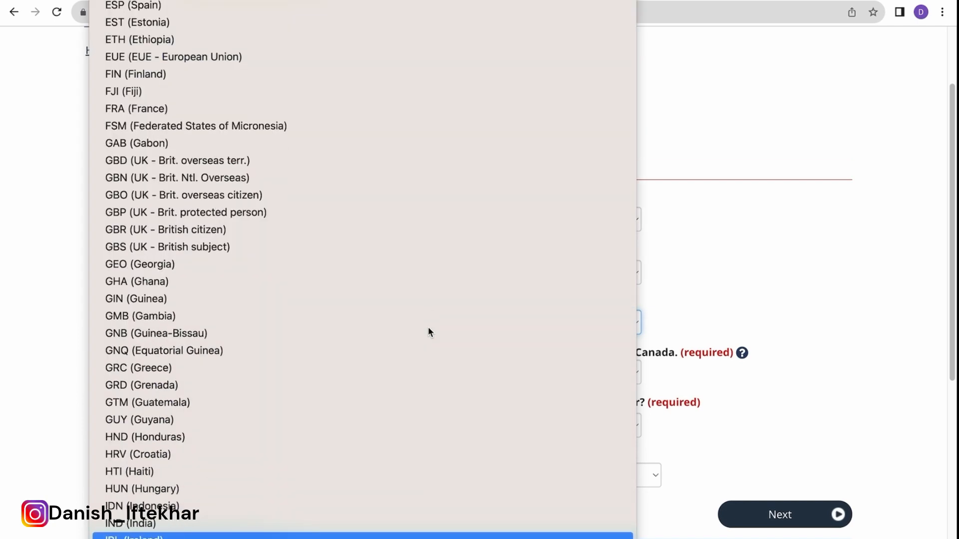
key(Up)
key(Return)
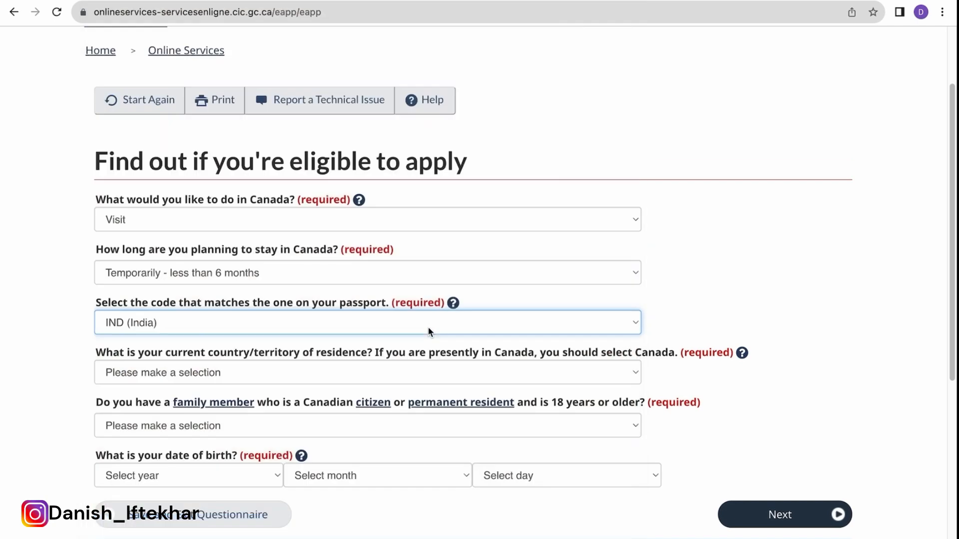
Set India as country of residence and answer No to having a Canadian family member
scroll(364, 331, down, 1)
click(355, 333)
text(in)
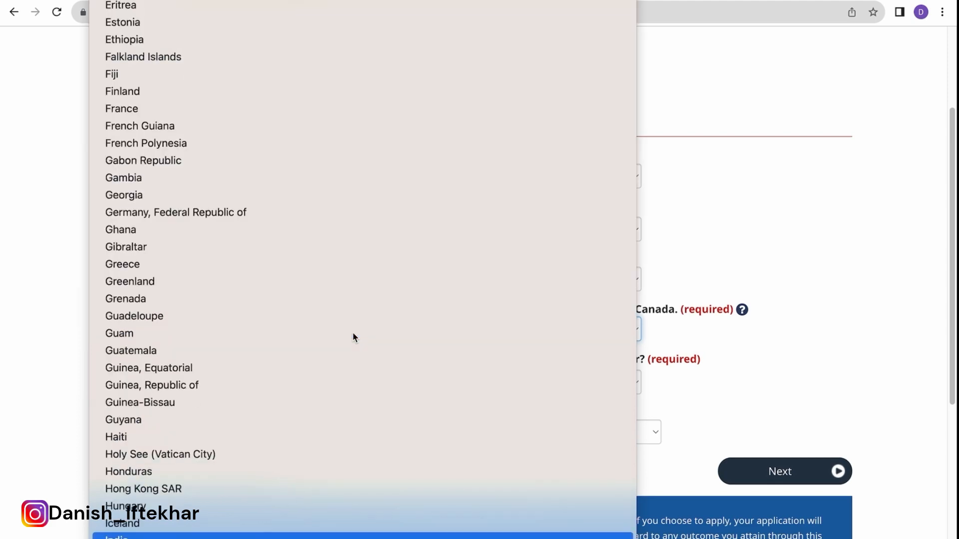
key(Return)
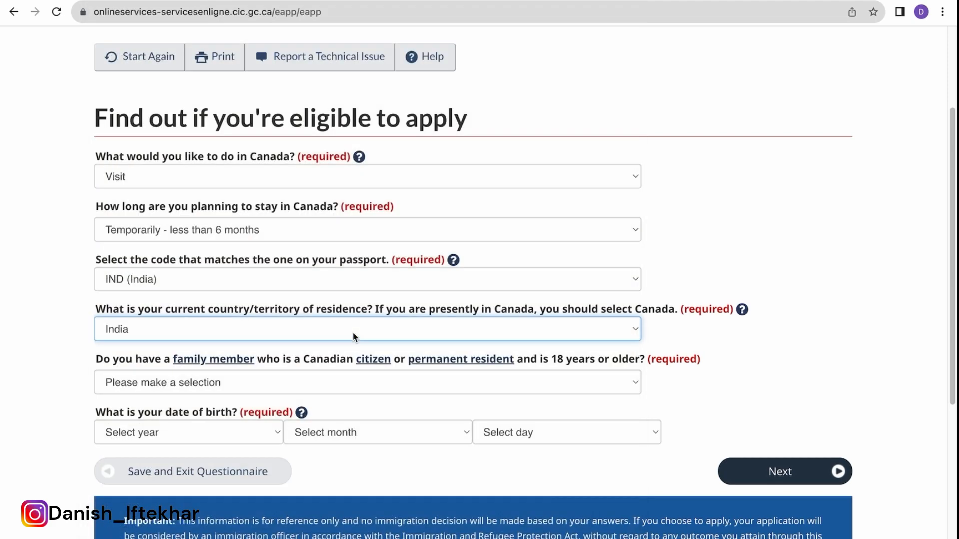
click(356, 382)
click(282, 414)
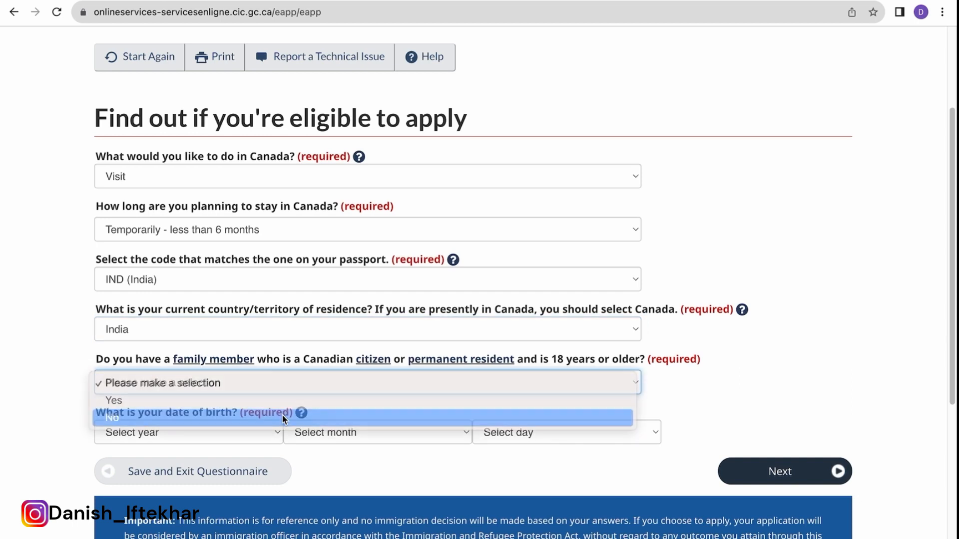
Set the birth date to 1994 January 01 and submit the first page
scroll(355, 412, down, 1)
click(271, 380)
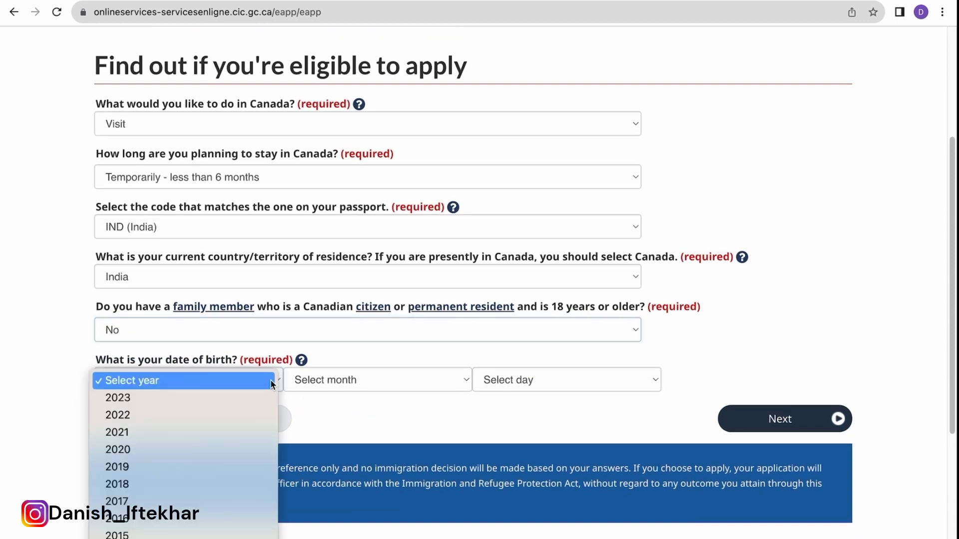
key(1)
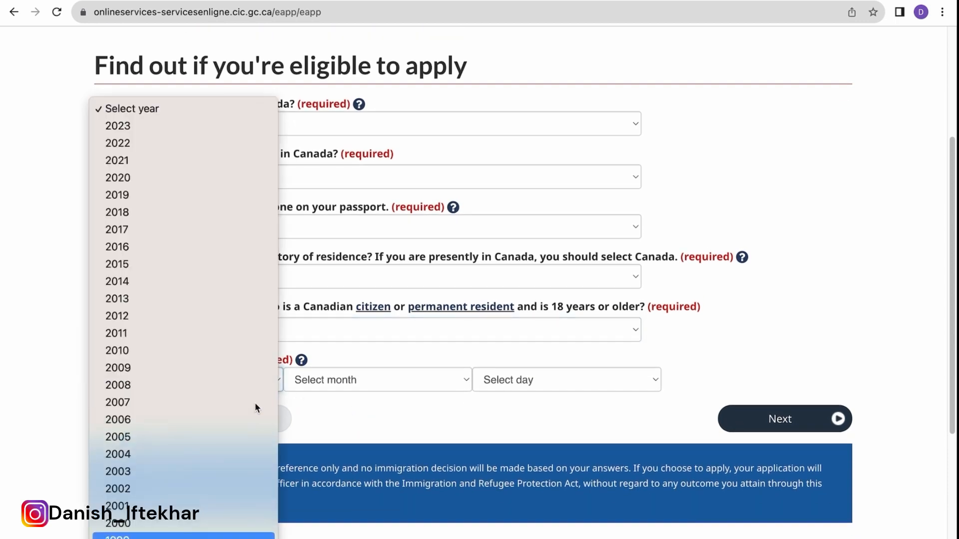
key(Down)
key(Down)
key(Down)
key(Down)
key(Down)
key(Return)
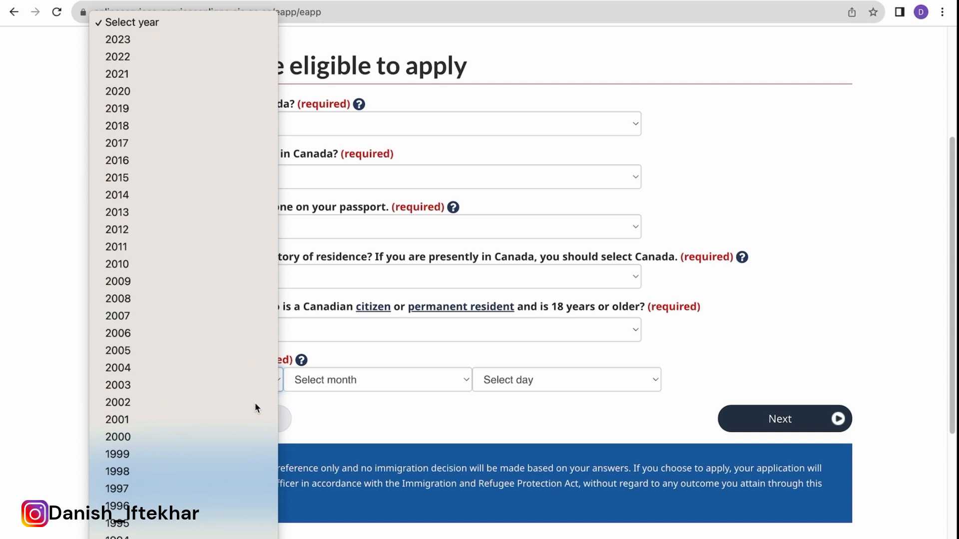
click(357, 375)
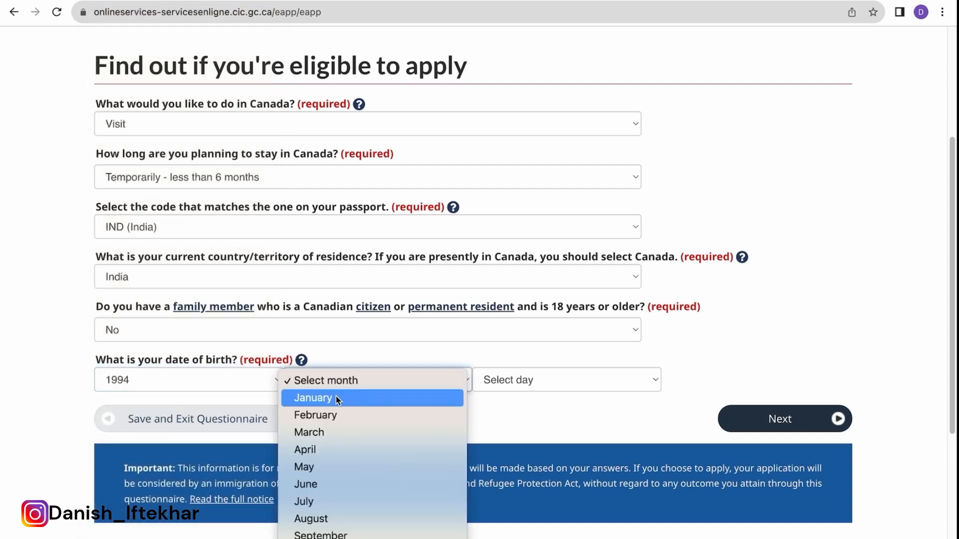
click(357, 396)
click(497, 383)
click(503, 398)
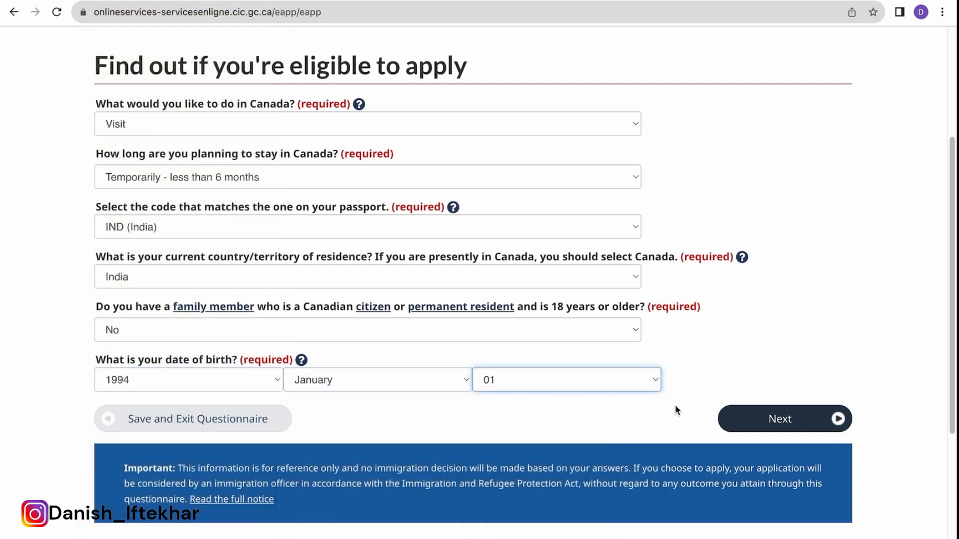
click(778, 423)
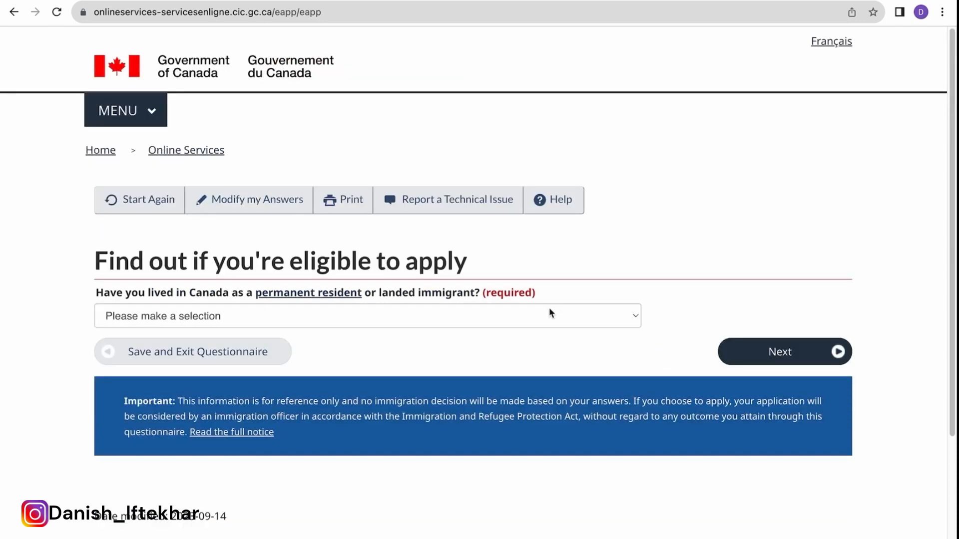
Answer No to past Canadian permanent residence and to being a US permanent resident
click(544, 311)
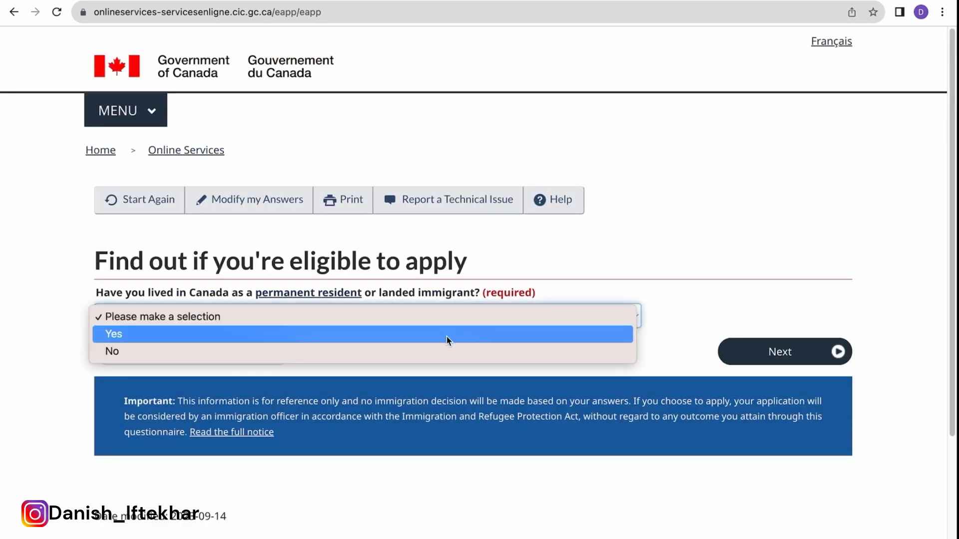
click(413, 351)
click(780, 352)
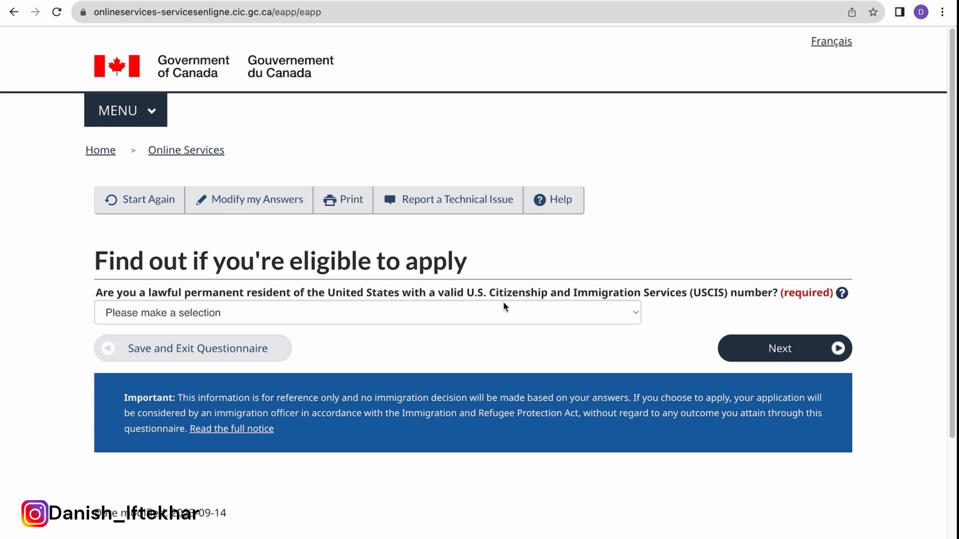
click(514, 313)
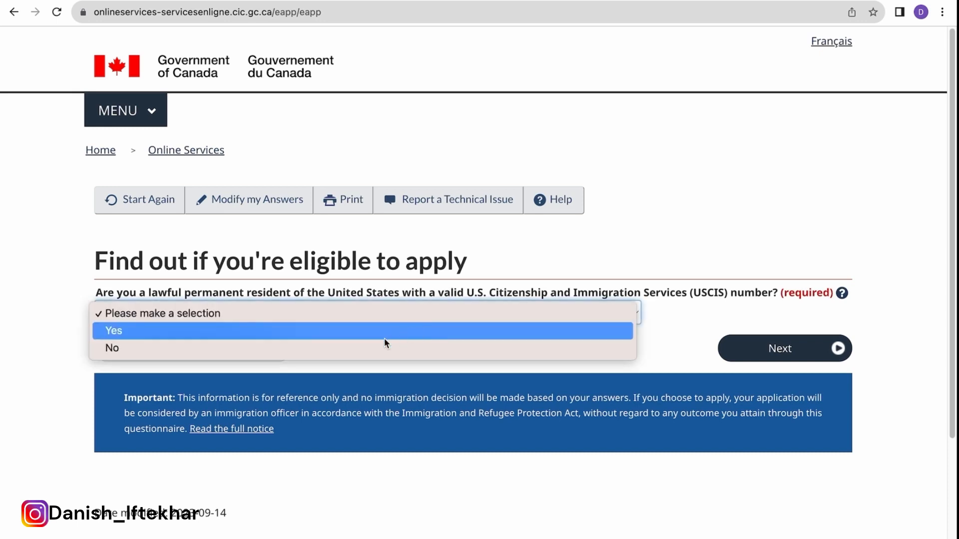
click(352, 348)
click(742, 349)
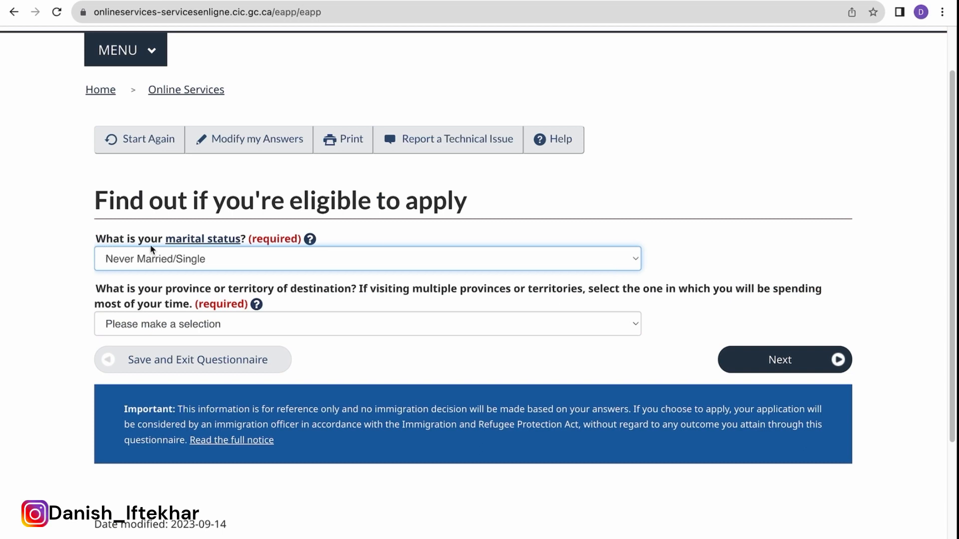
Keep Never Married/Single, choose Ontario as destination province, and view the eligibility results
click(618, 255)
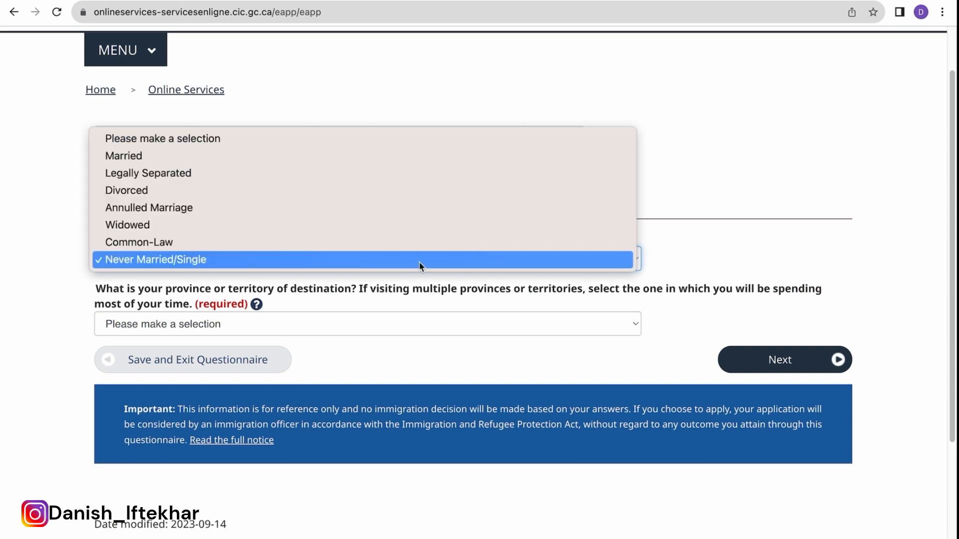
click(397, 265)
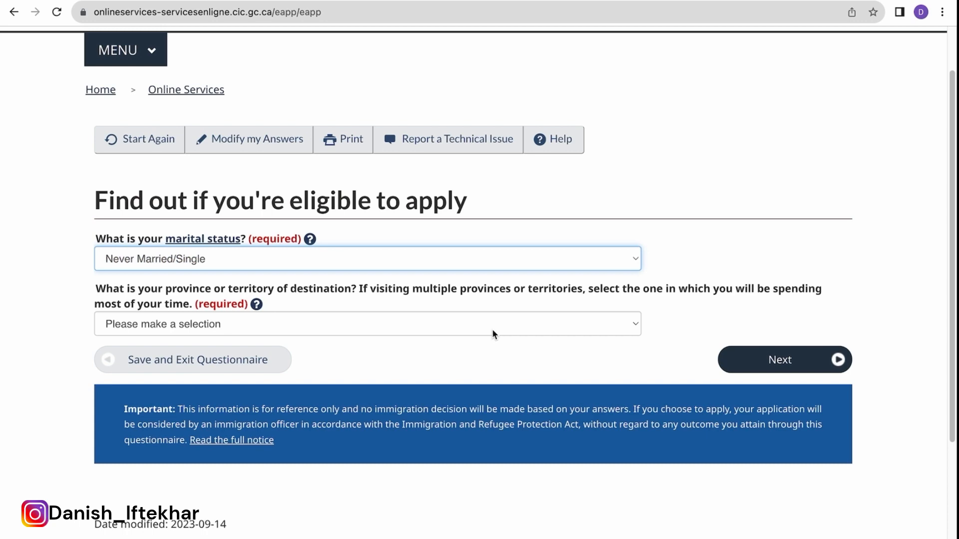
click(493, 329)
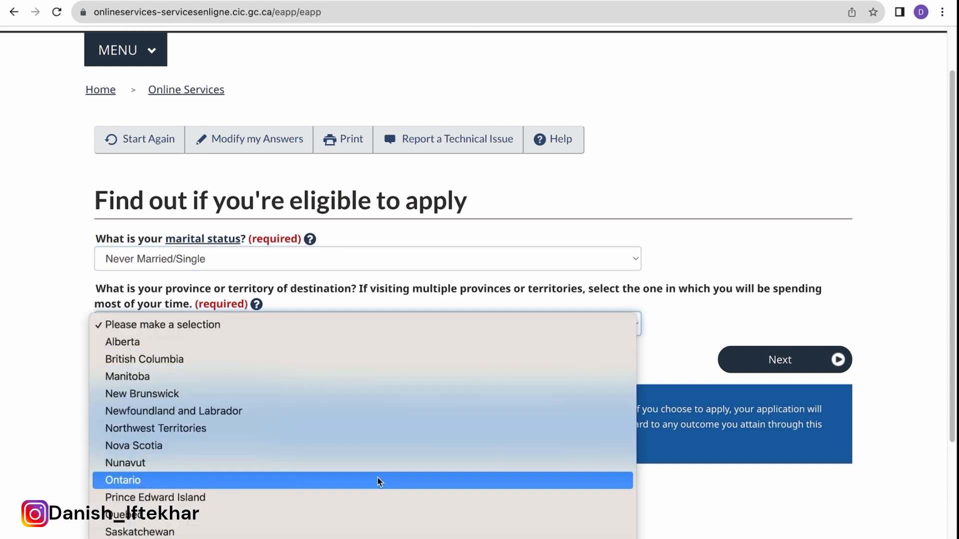
click(378, 482)
click(797, 366)
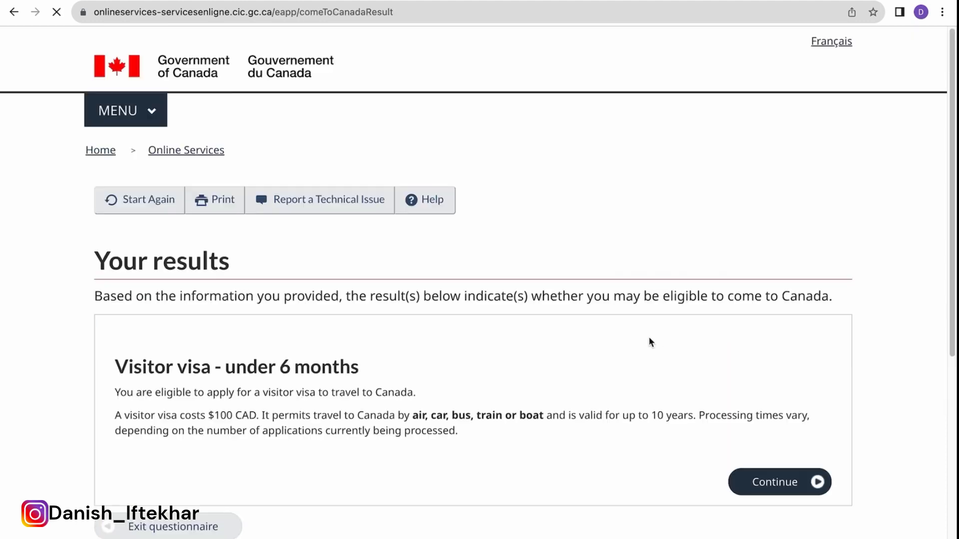
Move on from the eligibility results past the personal checklist introduction
scroll(649, 338, down, 1)
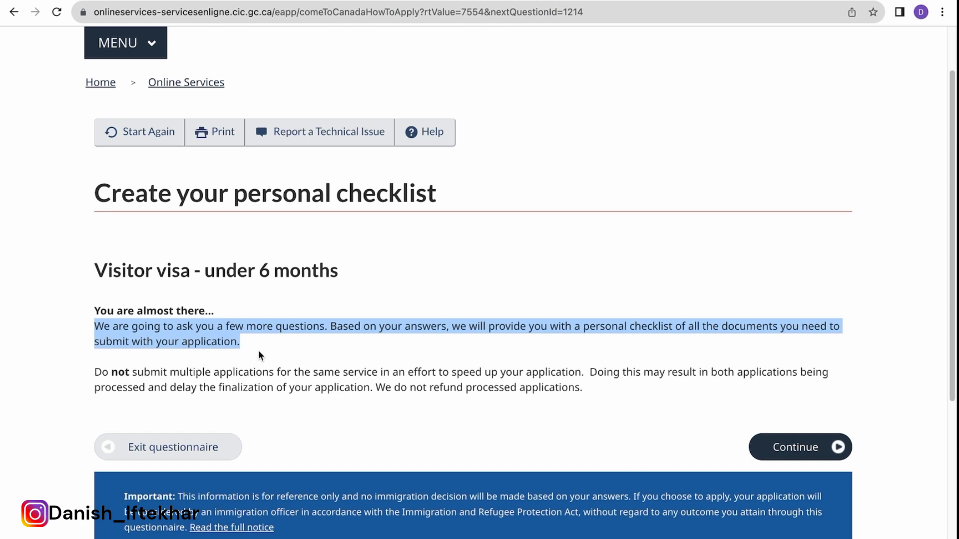
click(796, 455)
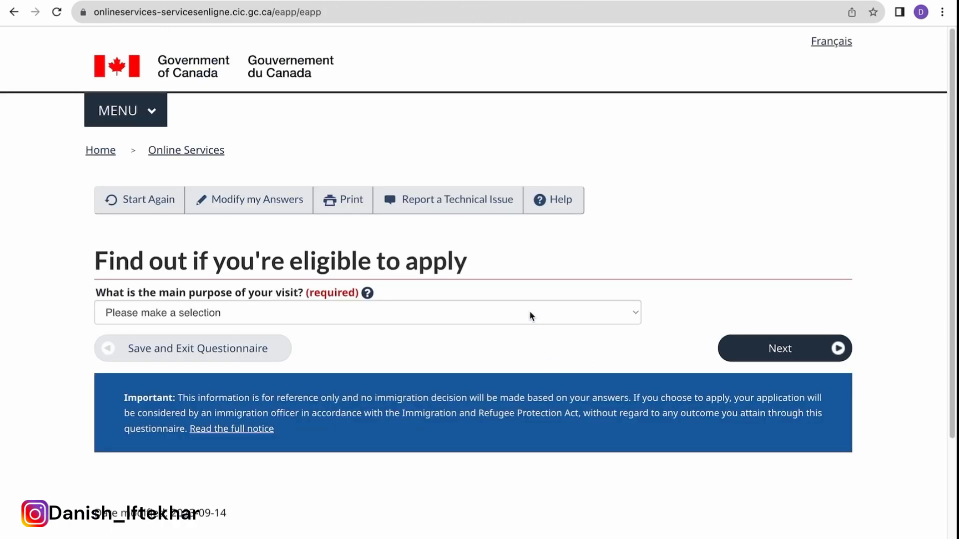
Select Tourism as the main purpose of the visit and proceed
click(531, 316)
click(432, 368)
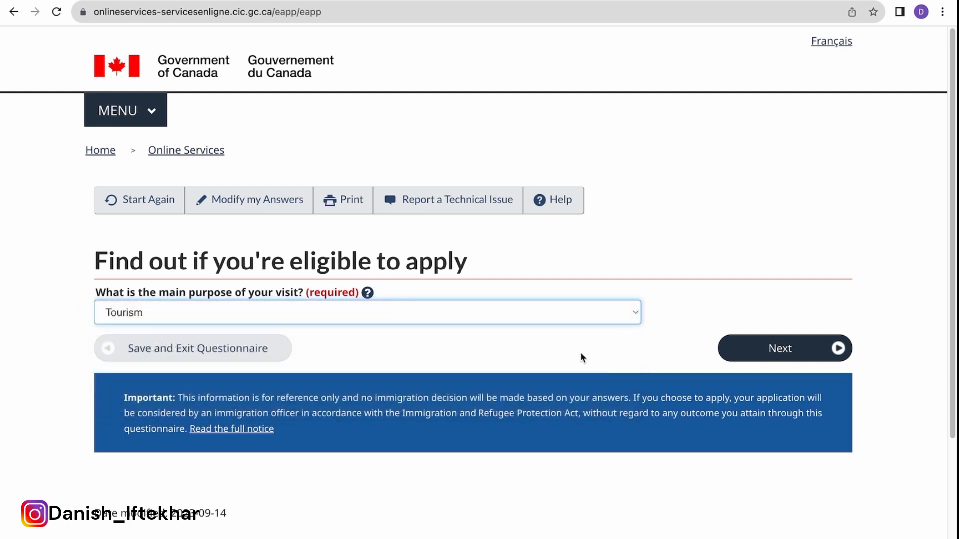
click(616, 316)
click(681, 309)
click(777, 349)
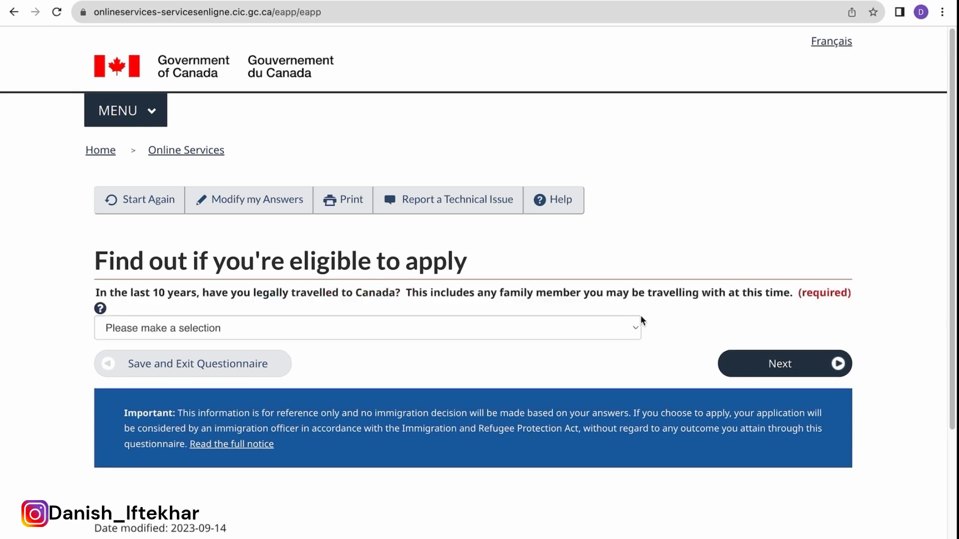
Answer No to previous travel to Canada and No to having a U.S. visa
click(622, 326)
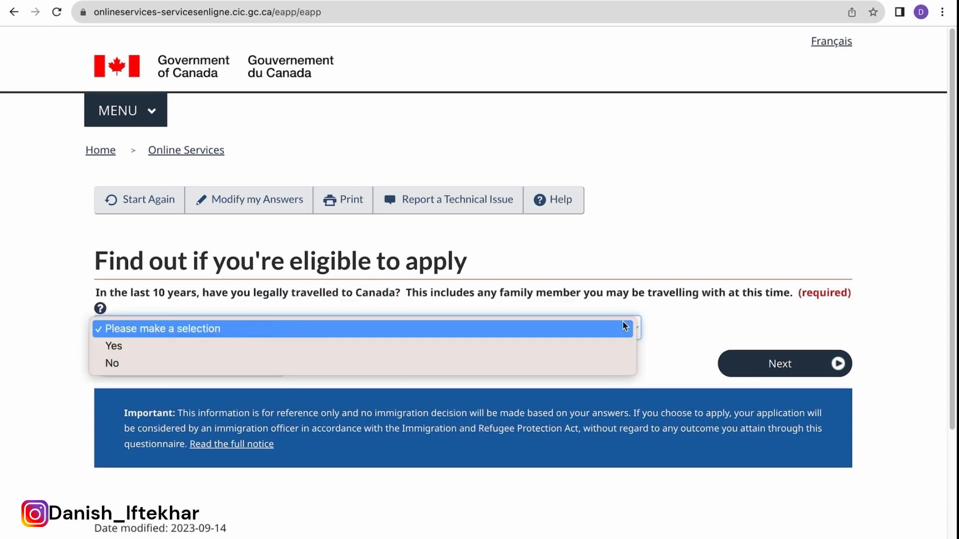
click(479, 364)
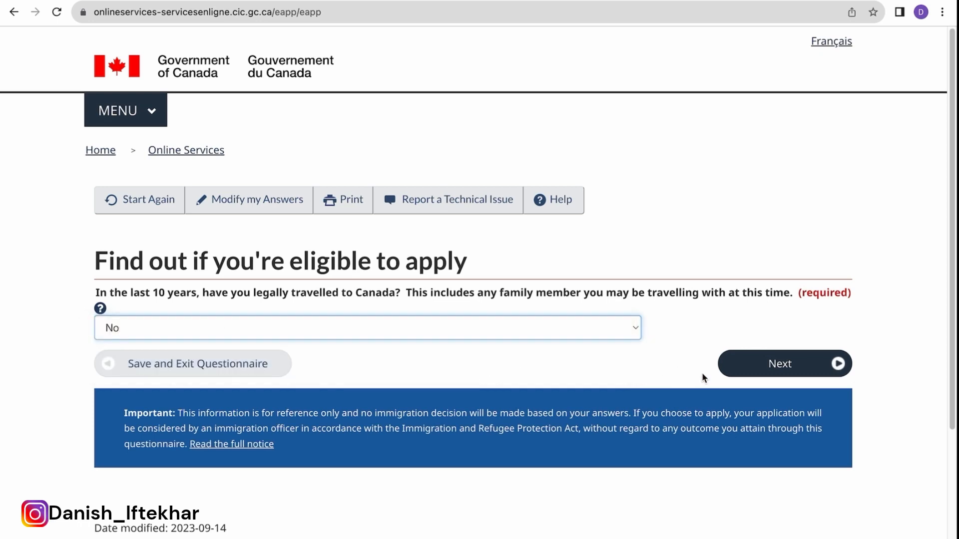
click(738, 373)
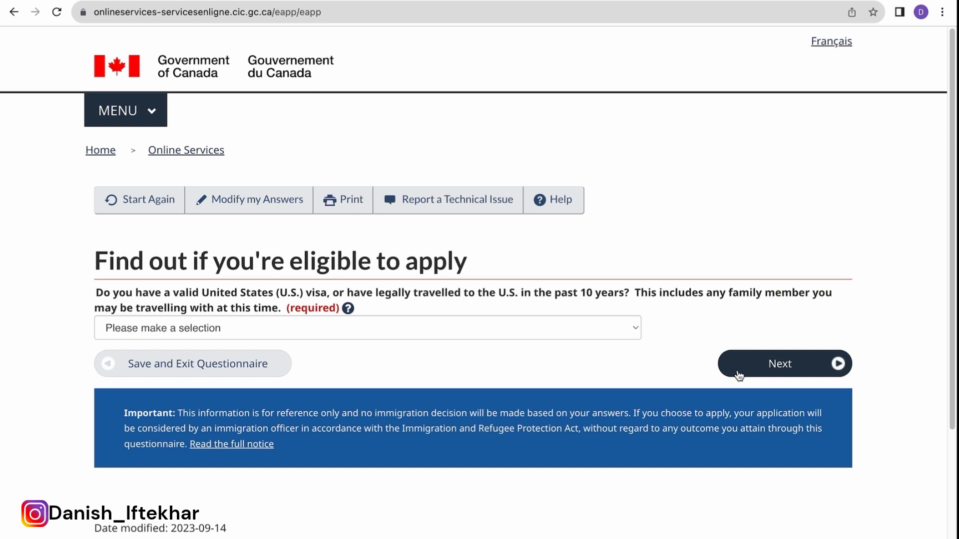
click(619, 334)
click(505, 370)
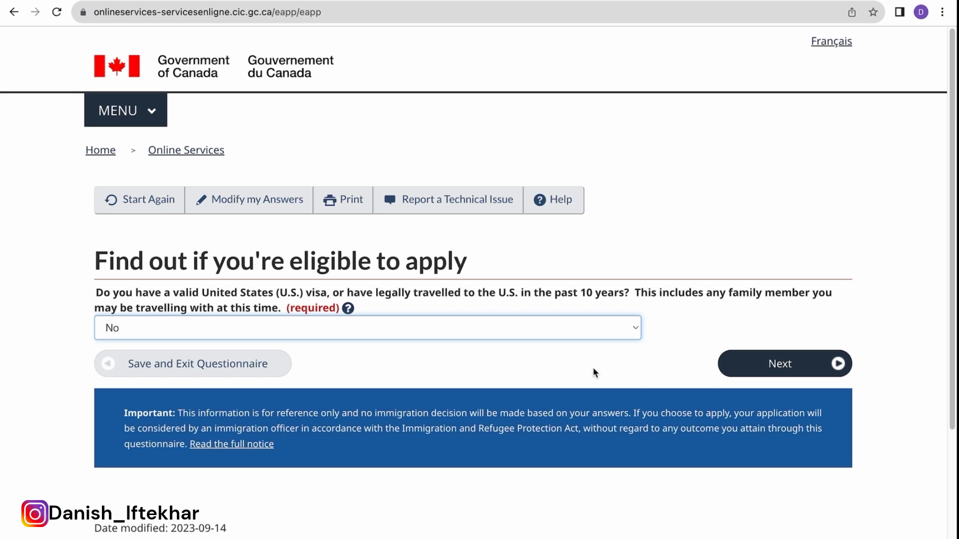
click(769, 372)
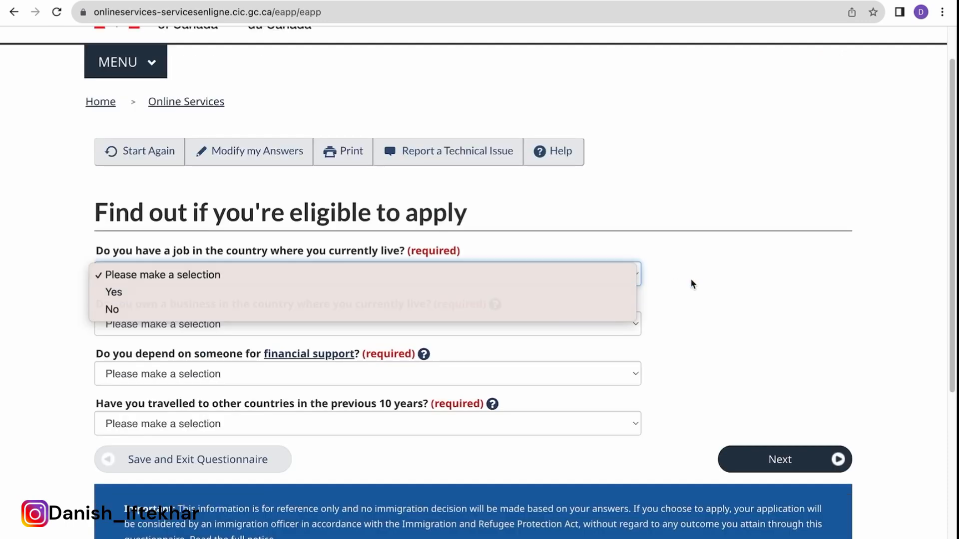
click(690, 279)
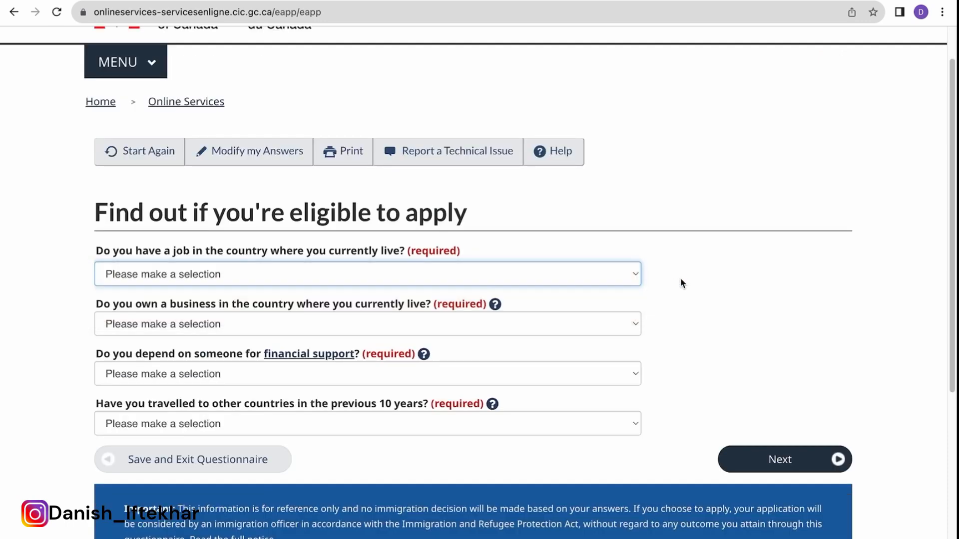
Answer Yes to having a job; No to business, financial support and other-country travel
click(636, 276)
click(530, 293)
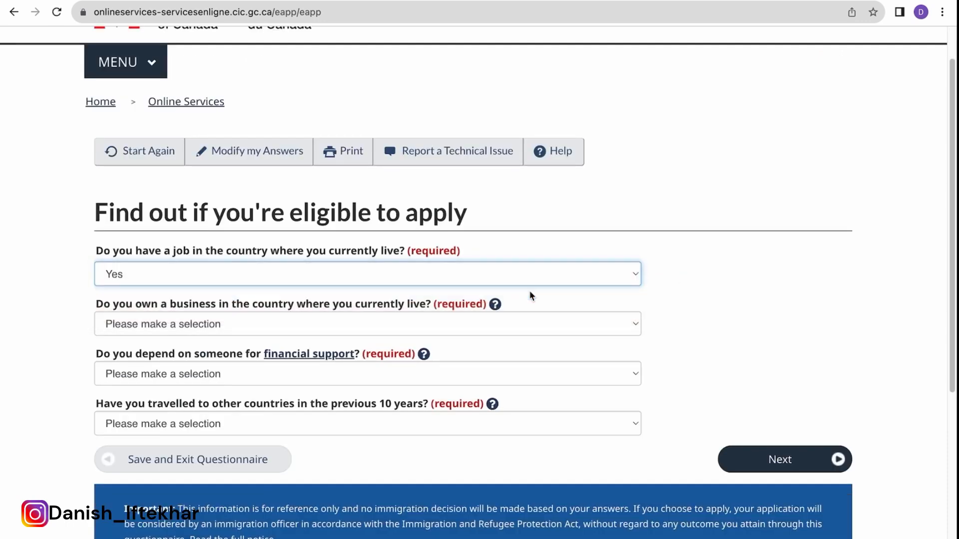
scroll(652, 343, down, 1)
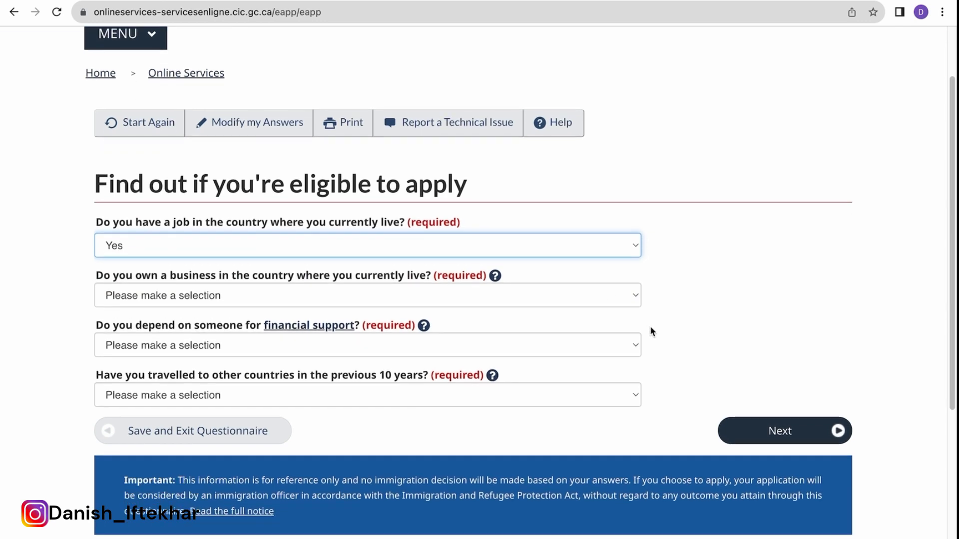
click(627, 294)
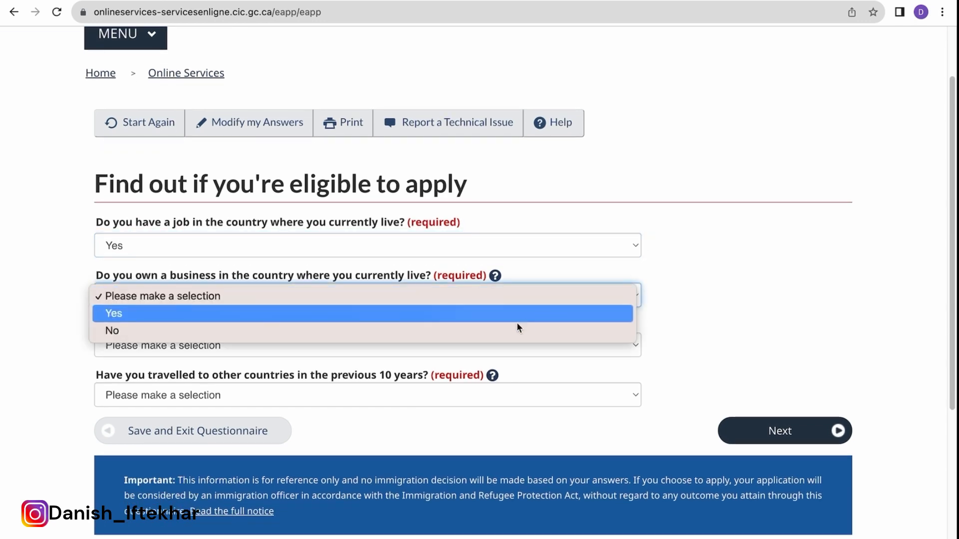
click(505, 328)
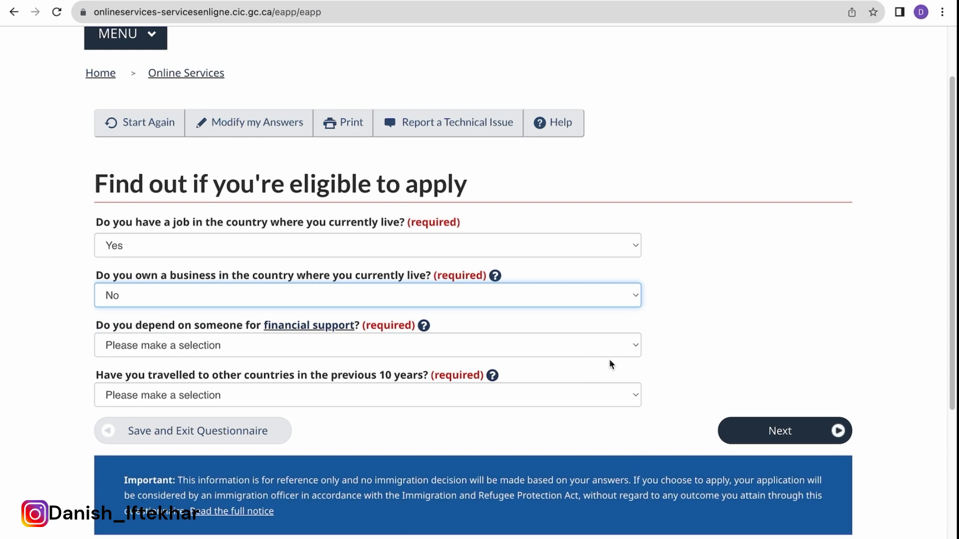
click(617, 348)
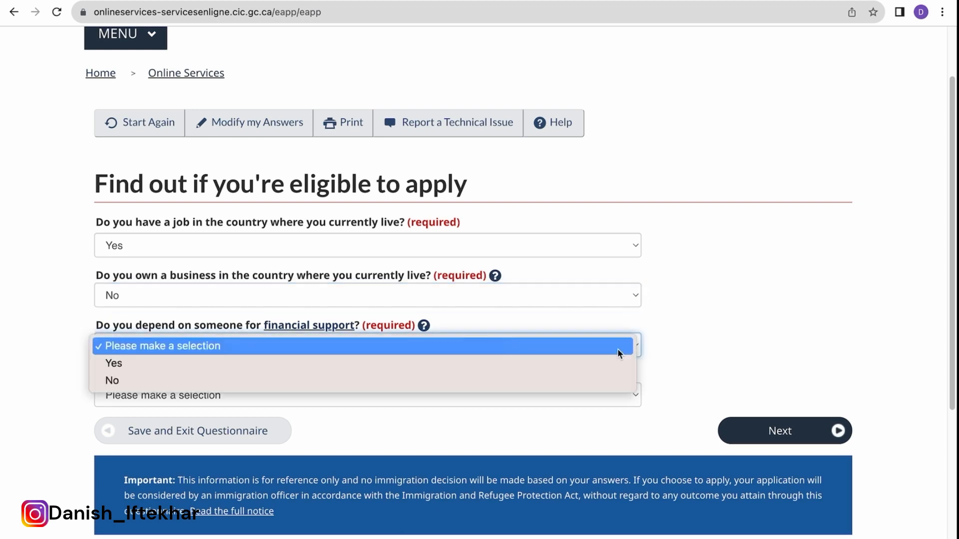
click(534, 381)
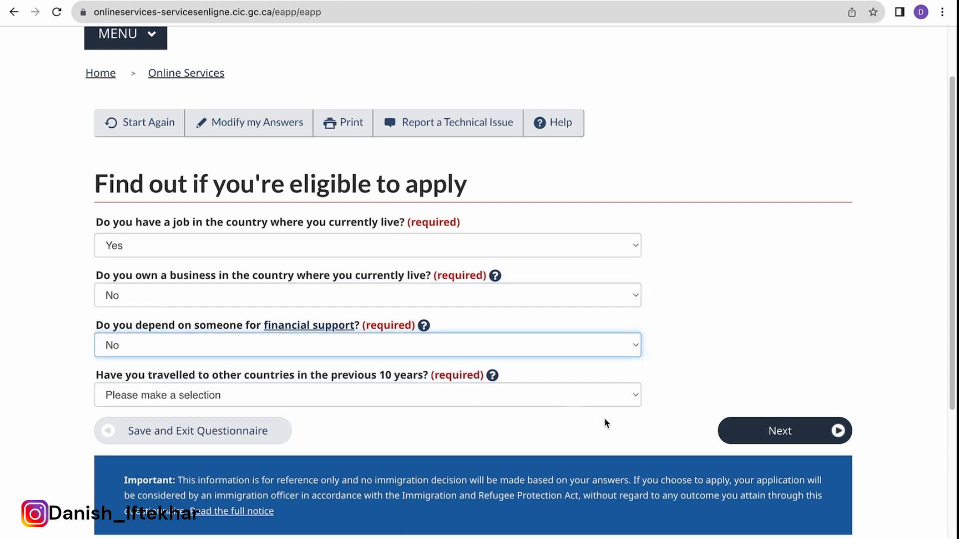
click(620, 401)
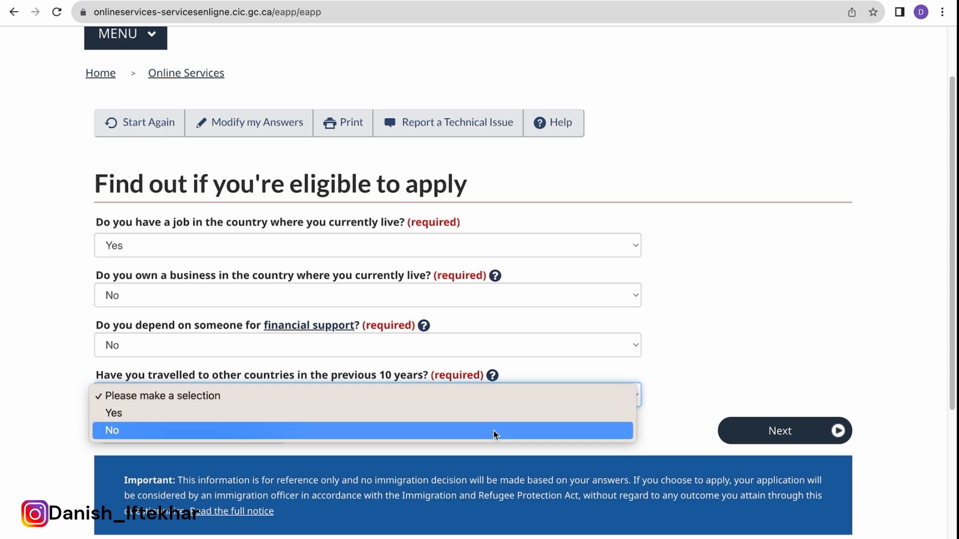
click(468, 434)
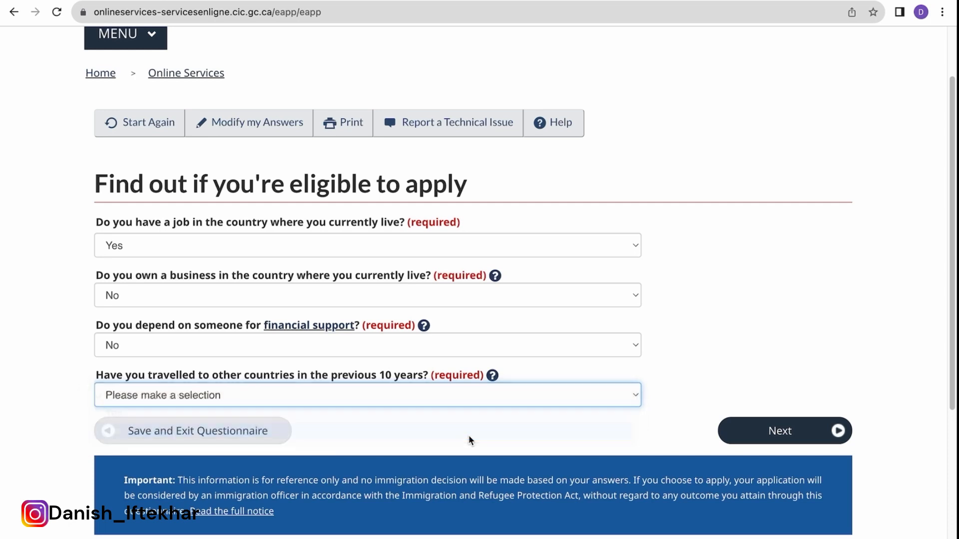
click(765, 434)
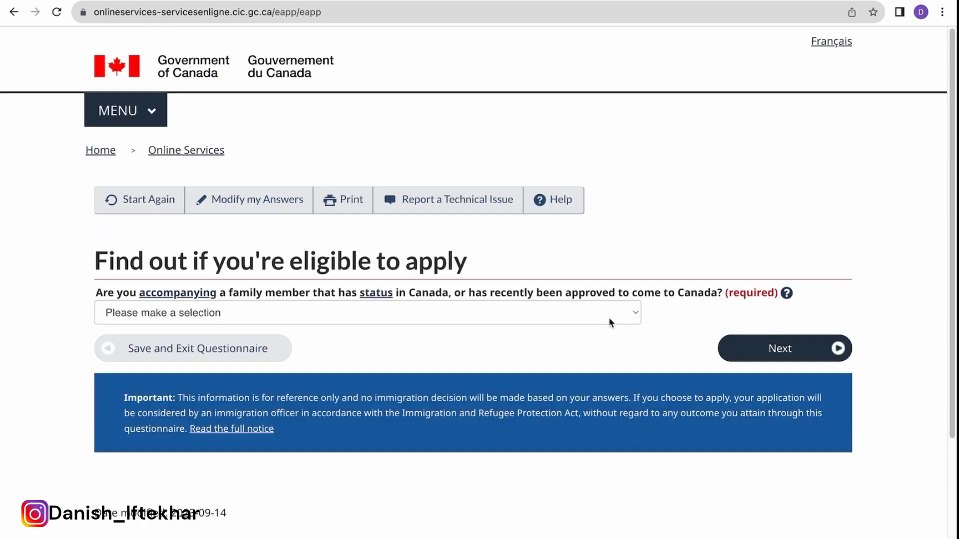
Answer No to accompanying a family member and to any criminal offence
click(609, 316)
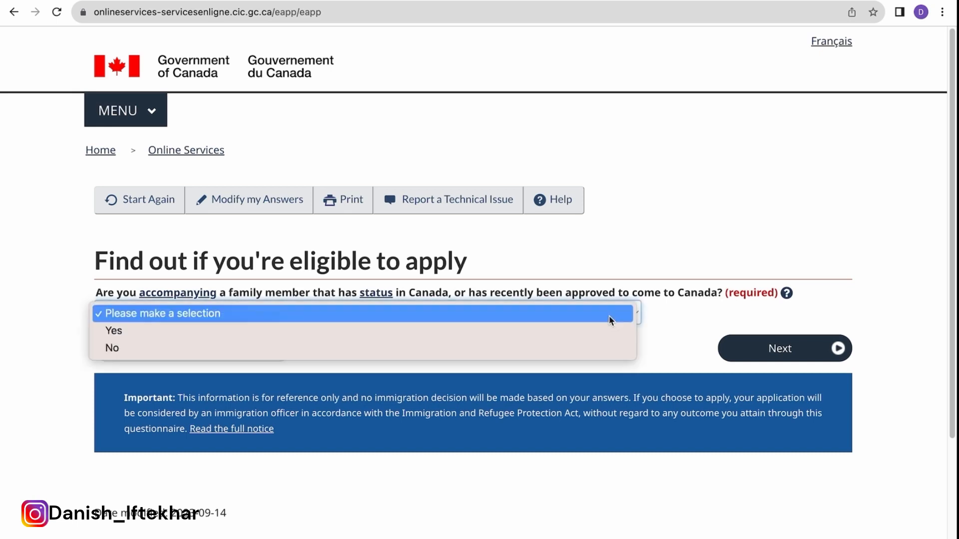
click(501, 356)
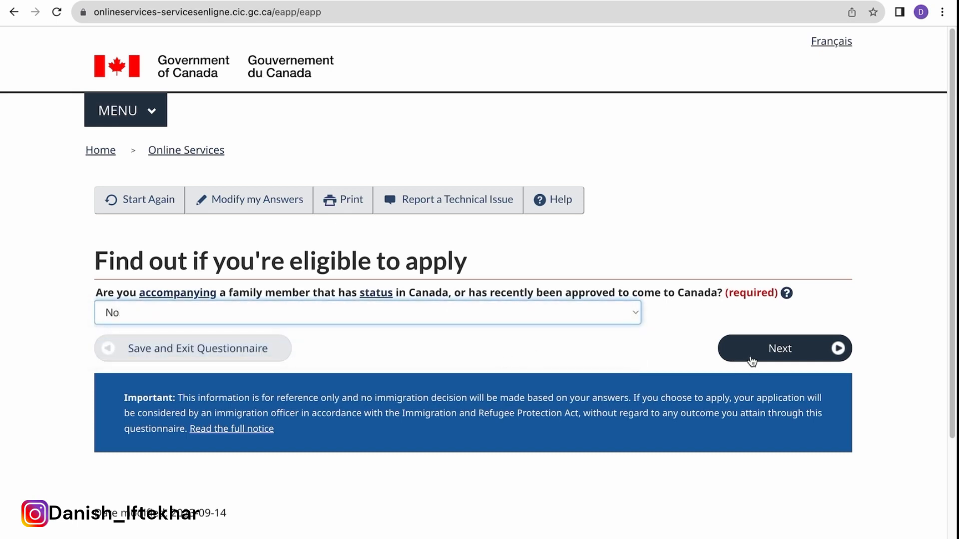
click(752, 361)
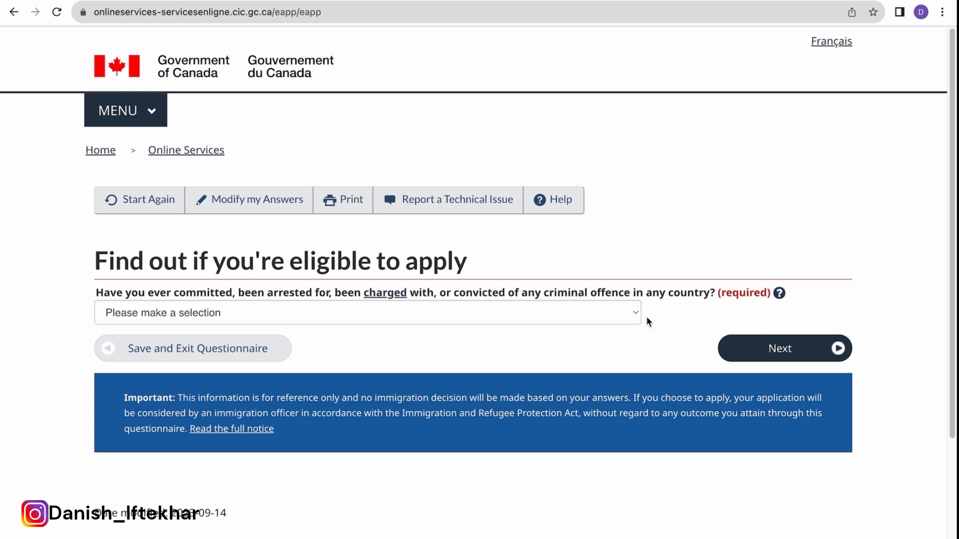
click(629, 318)
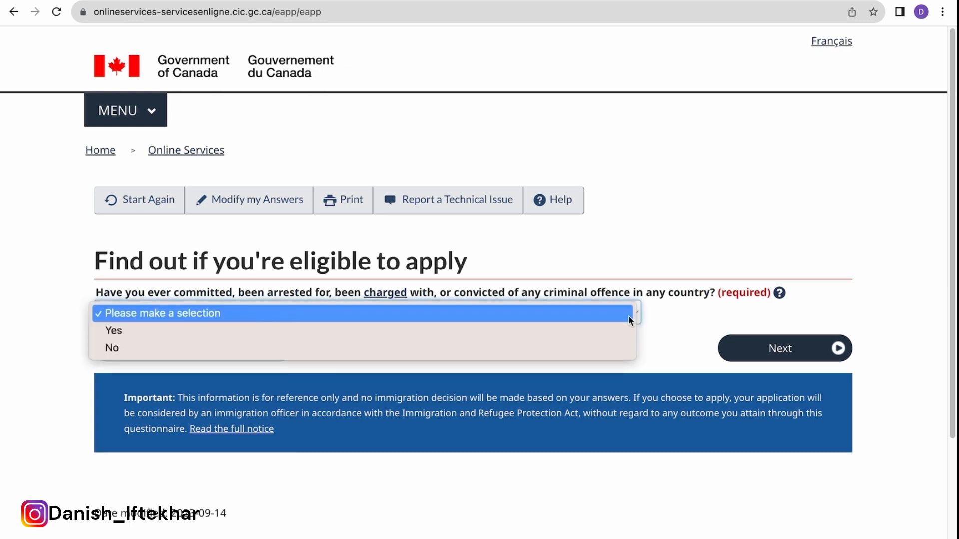
click(493, 347)
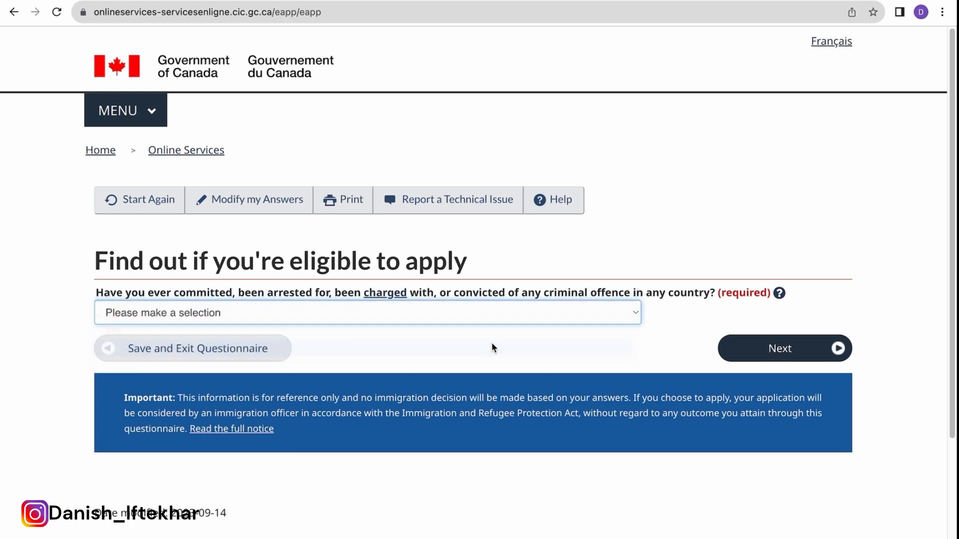
click(733, 349)
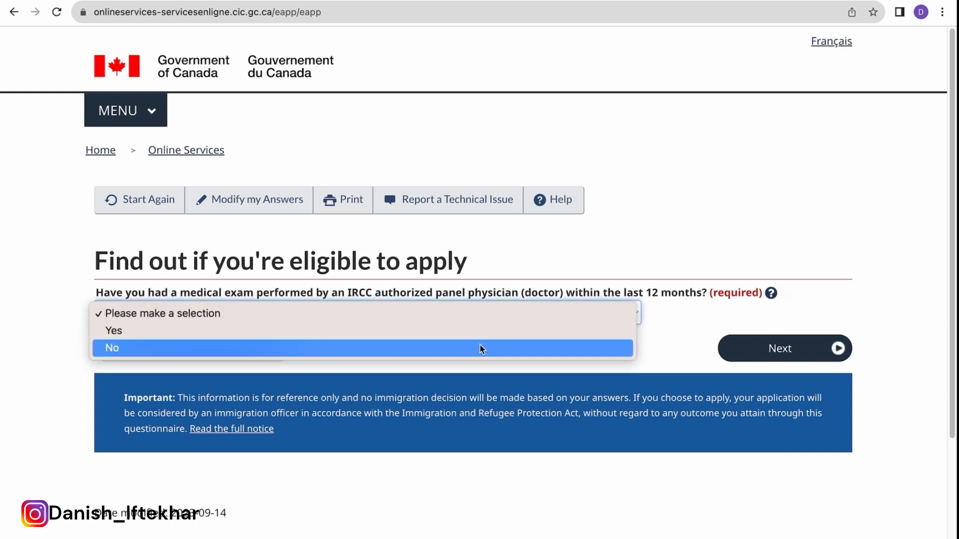
Answer No to a recent medical exam and to applying for a family member
click(458, 348)
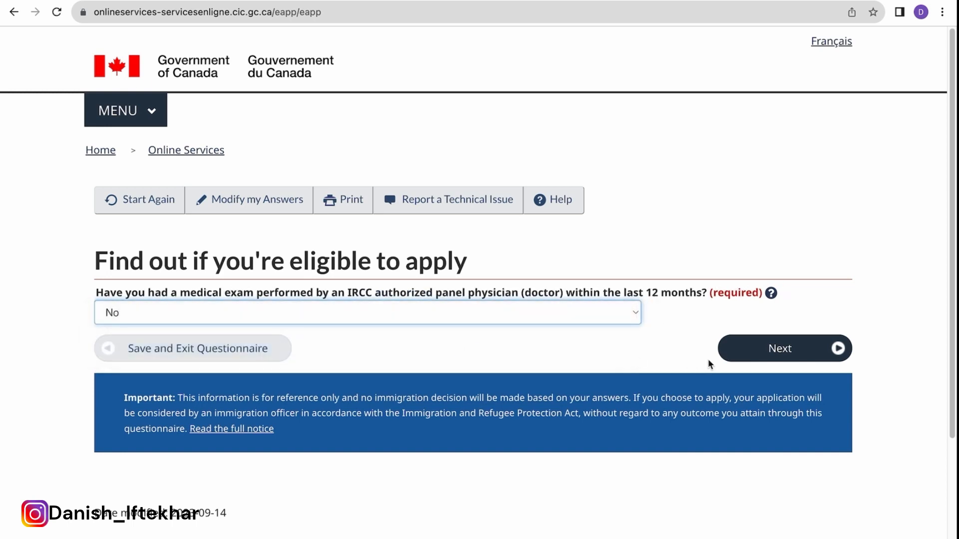
click(748, 360)
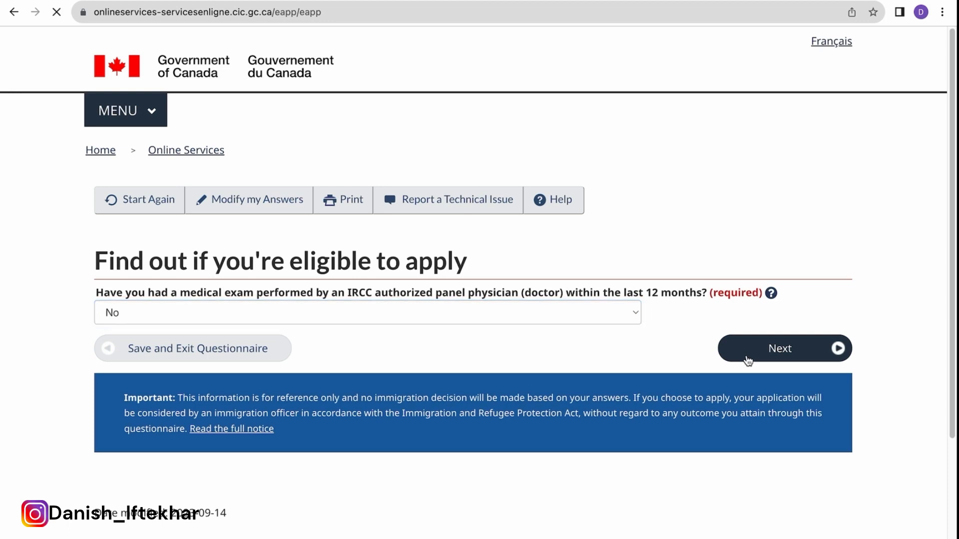
click(561, 313)
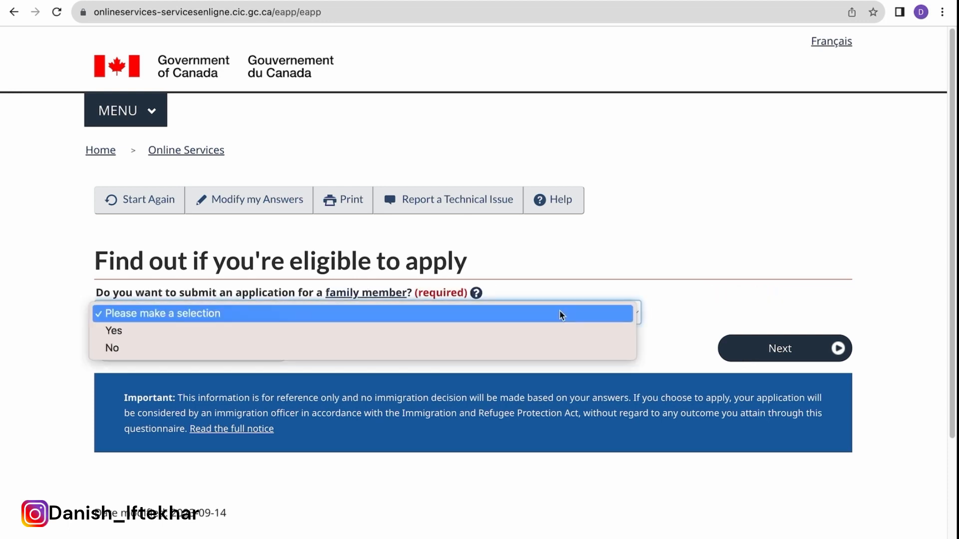
click(472, 347)
click(758, 359)
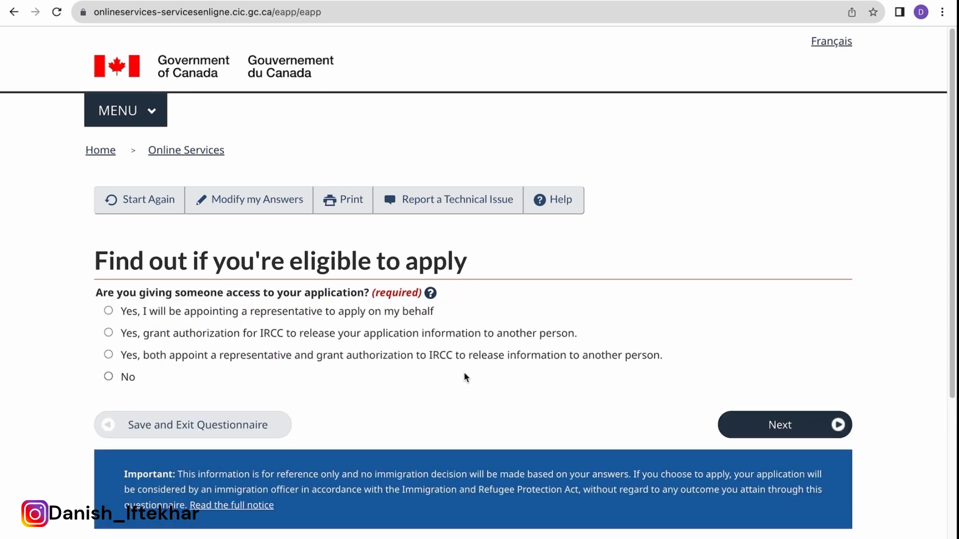
Answer No to giving anyone access to the application and submit
click(109, 377)
click(763, 424)
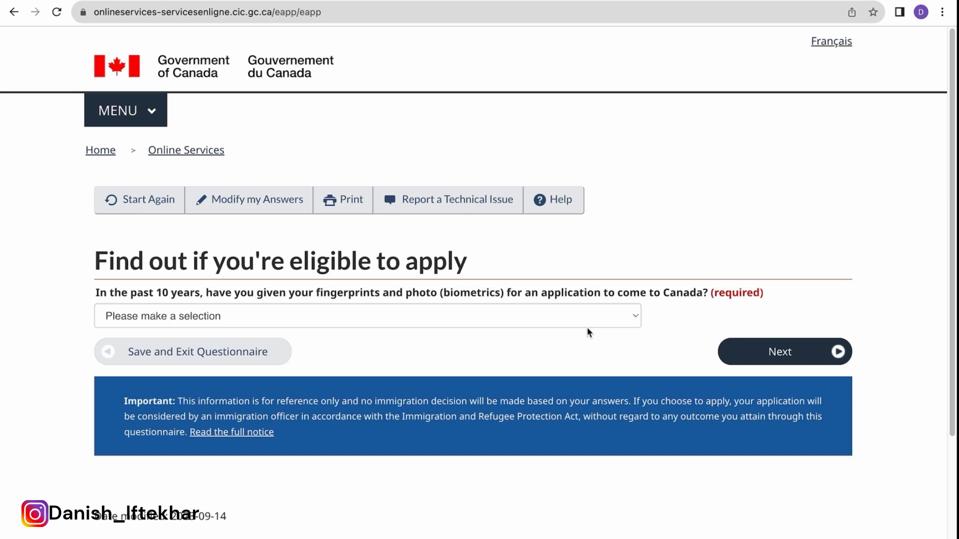
Answer No to past biometrics and Yes to paying the application fees
click(594, 317)
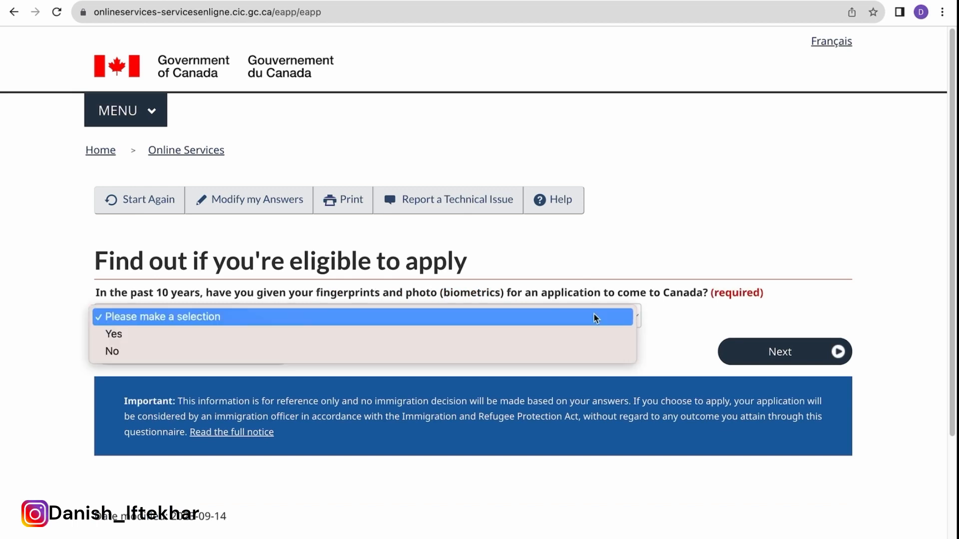
click(501, 351)
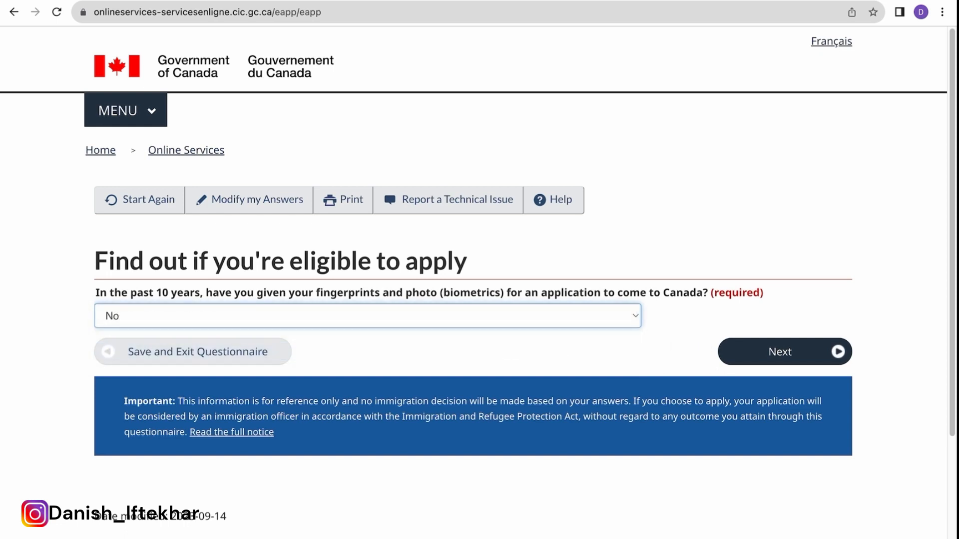
click(754, 355)
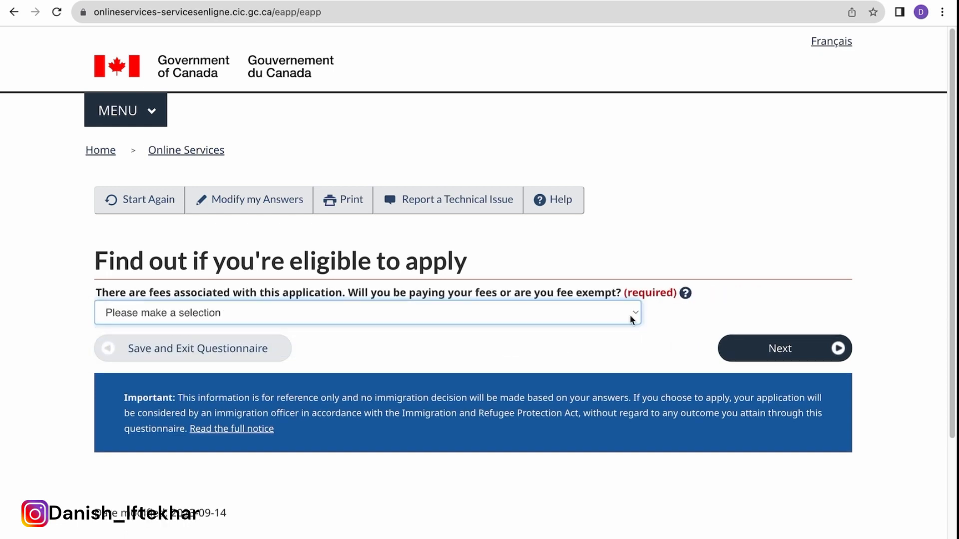
click(630, 315)
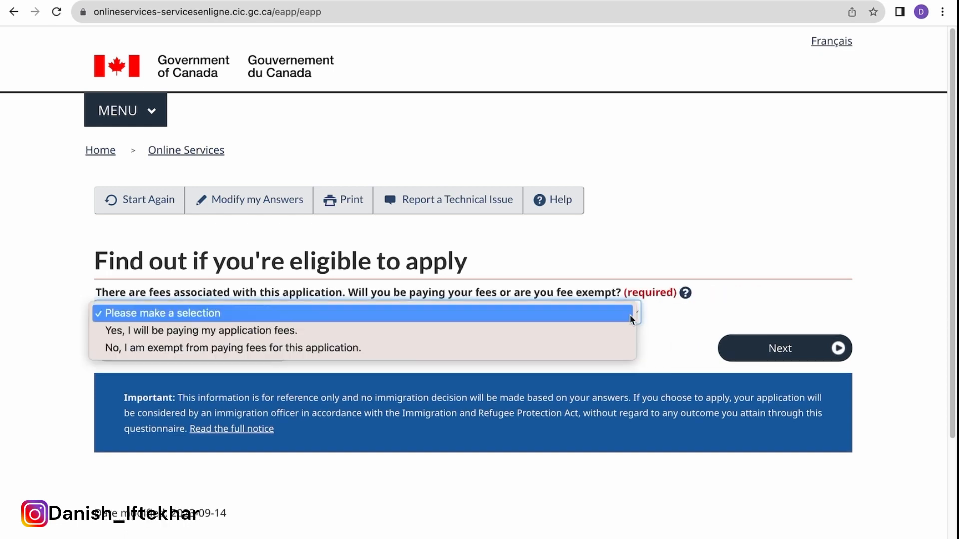
click(517, 332)
click(782, 351)
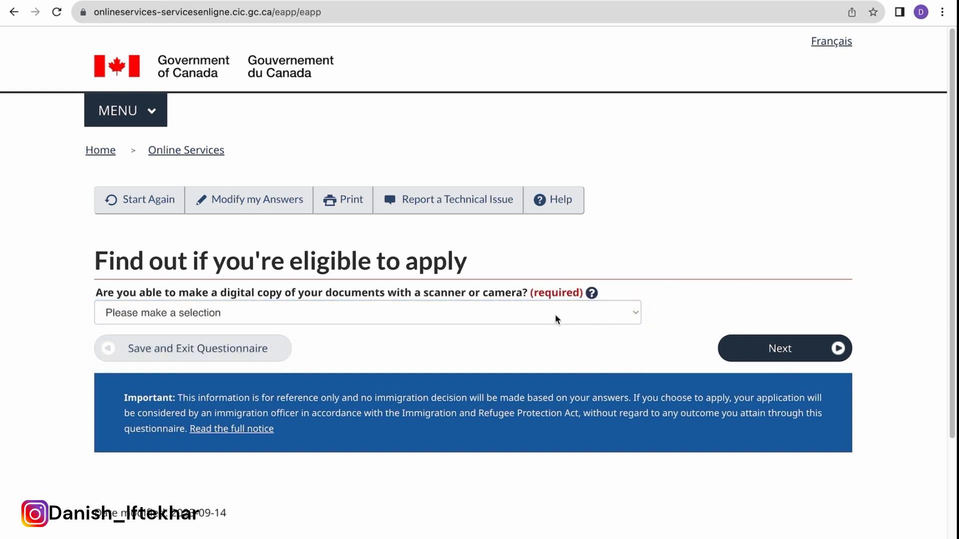
Answer Yes to making digital copies and Yes to paying online
click(519, 318)
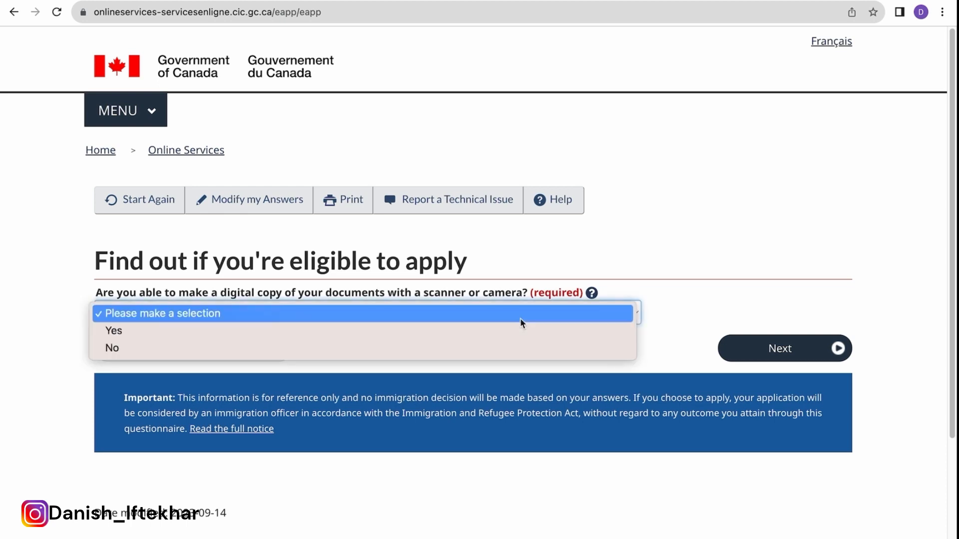
click(490, 331)
click(767, 361)
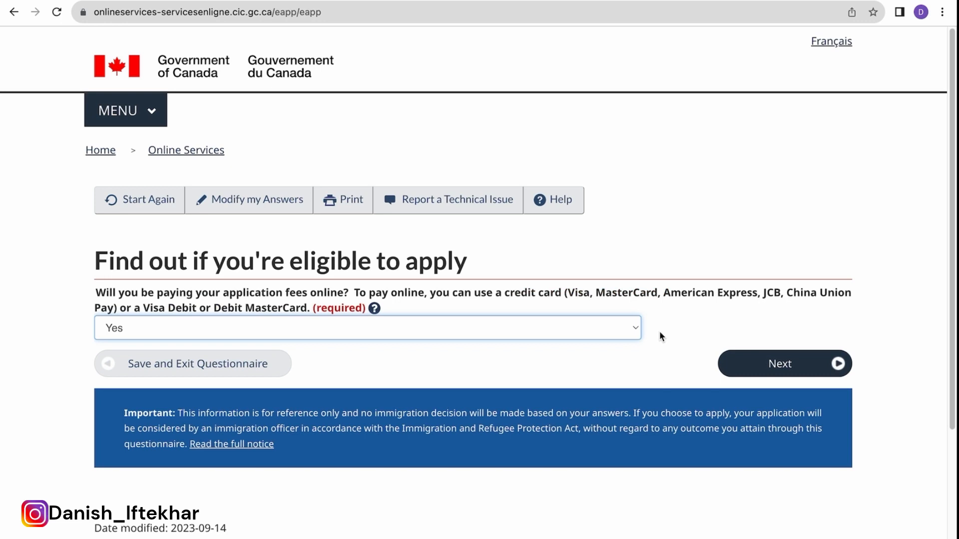
click(762, 368)
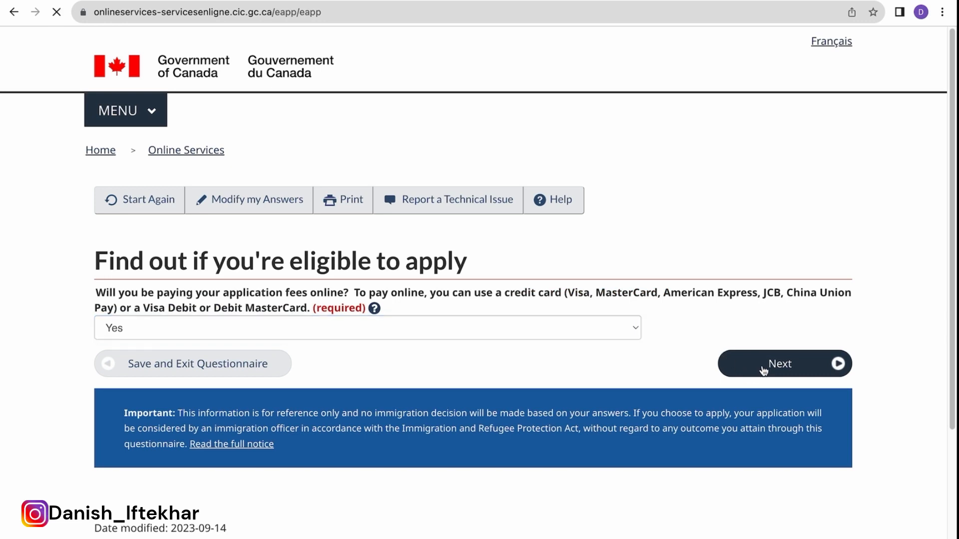
Scroll through Review your answers and continue past the review
scroll(331, 303, down, 1)
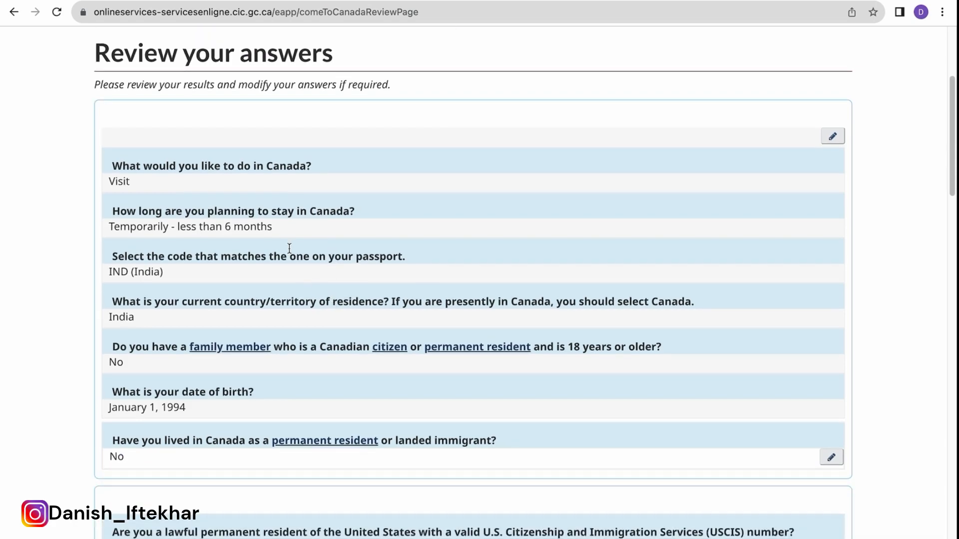
scroll(376, 394, down, 2)
scroll(376, 395, down, 20)
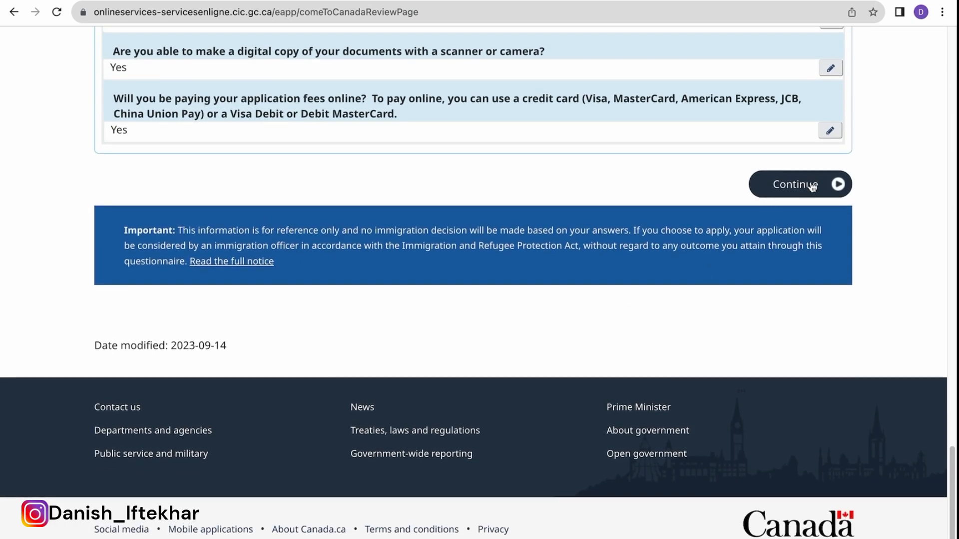
click(812, 185)
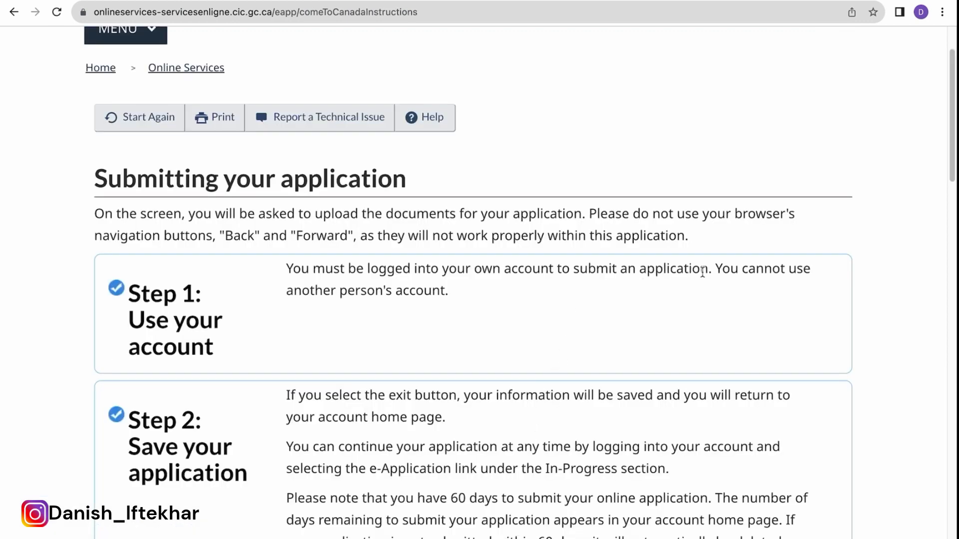
Highlight the own-account requirement in Step 1 and the PDF file size reduction tips
drag(699, 269, 466, 270)
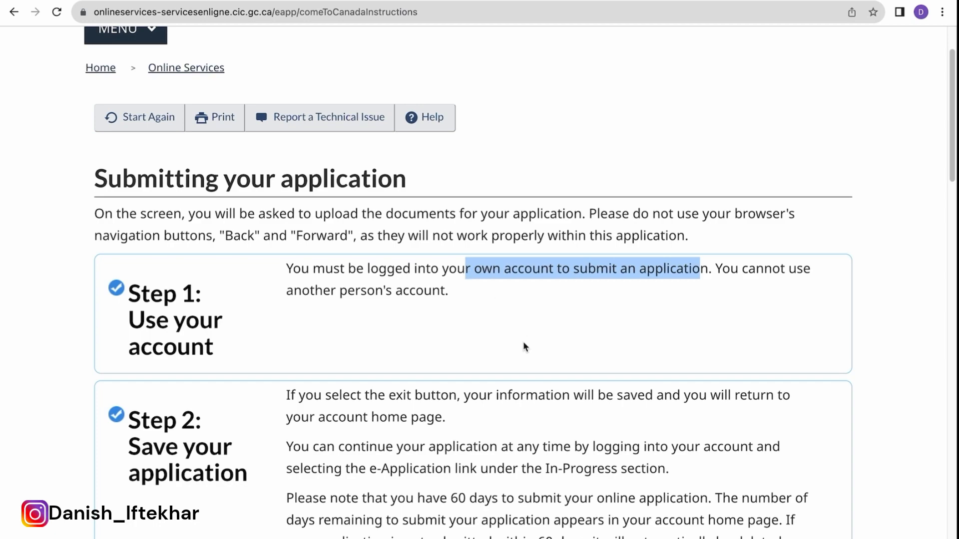
scroll(524, 346, down, 10)
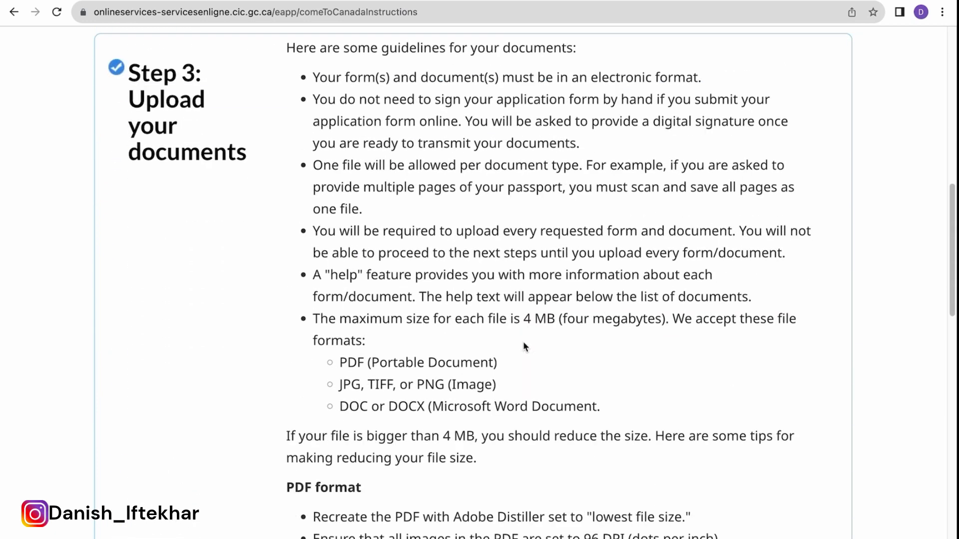
scroll(523, 341, down, 2)
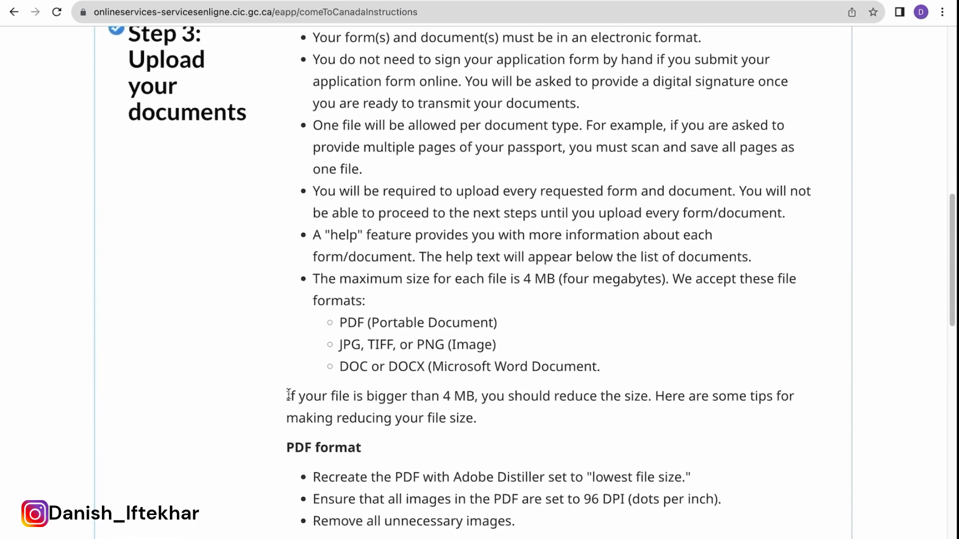
drag(286, 396, 473, 395)
scroll(471, 391, down, 3)
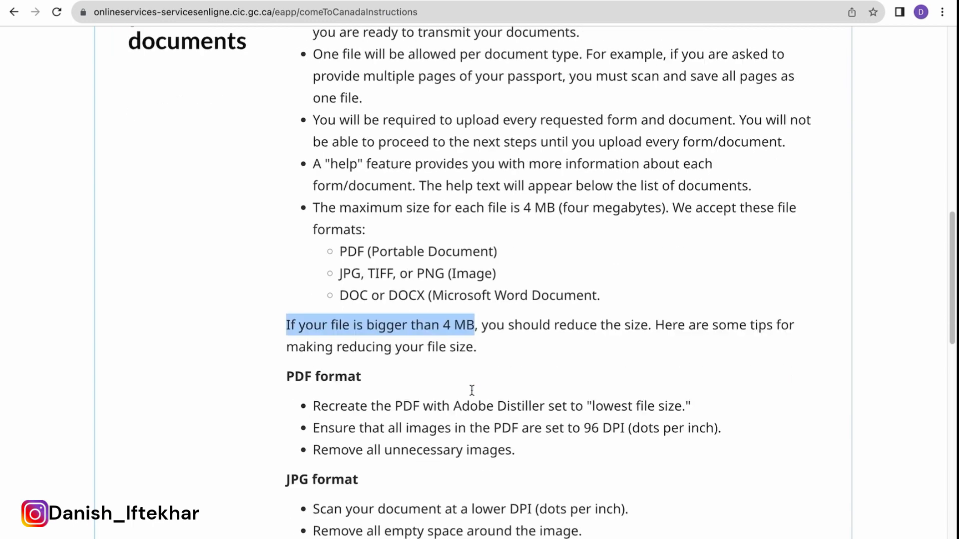
drag(286, 308, 424, 508)
Highlight the accepted credit cards sentence under Step 4: Pay your fees
scroll(425, 508, down, 10)
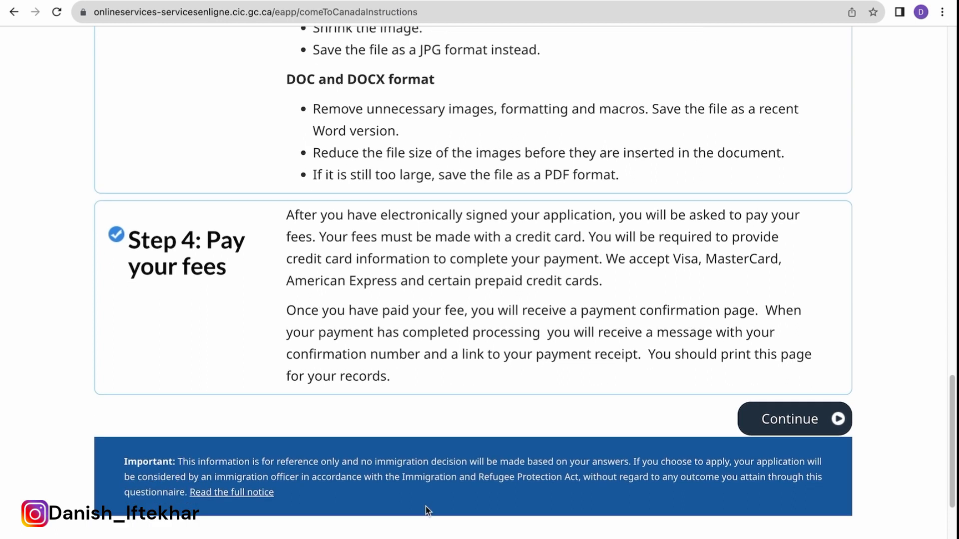
click(610, 260)
drag(610, 260, 629, 285)
scroll(630, 285, down, 1)
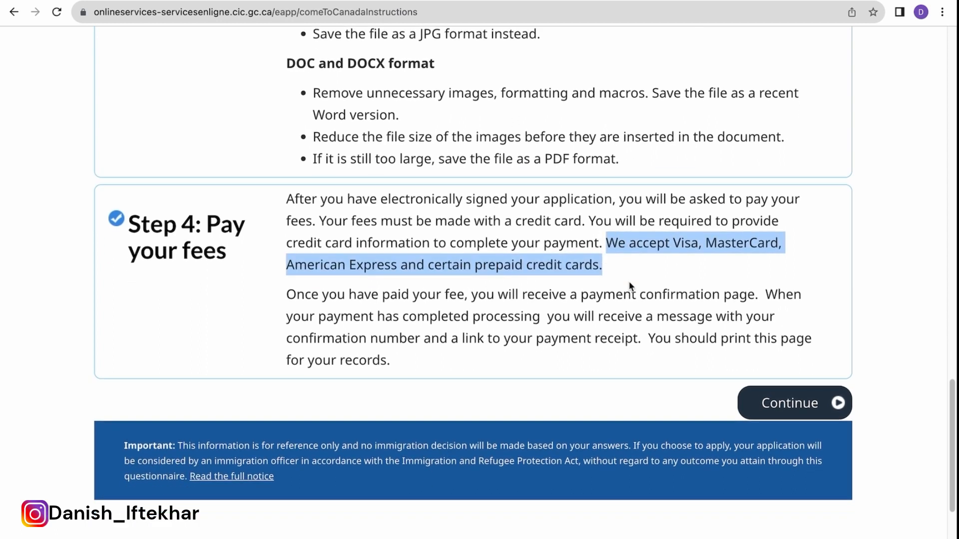
Continue to the document checklist and scroll through the IMM5257 form table
click(791, 401)
scroll(648, 365, down, 5)
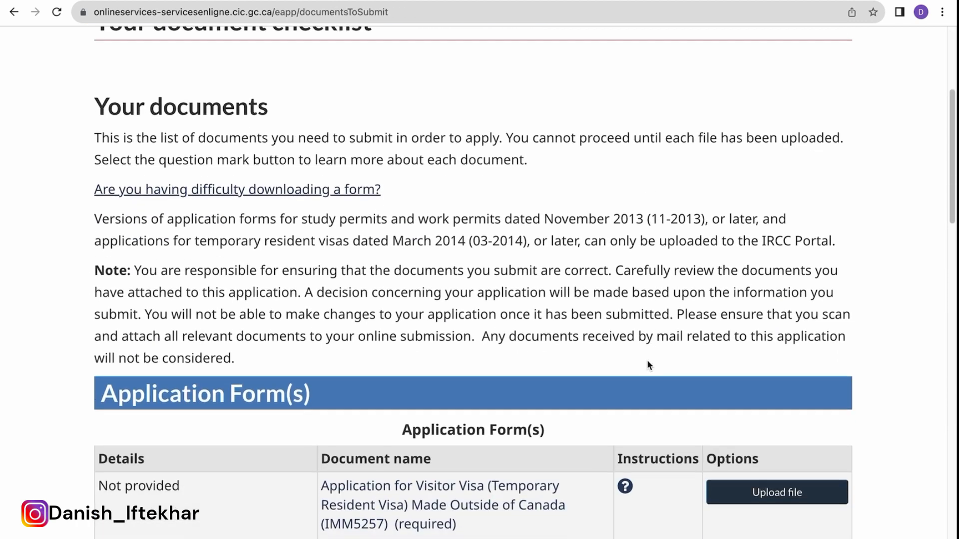
scroll(648, 362, down, 13)
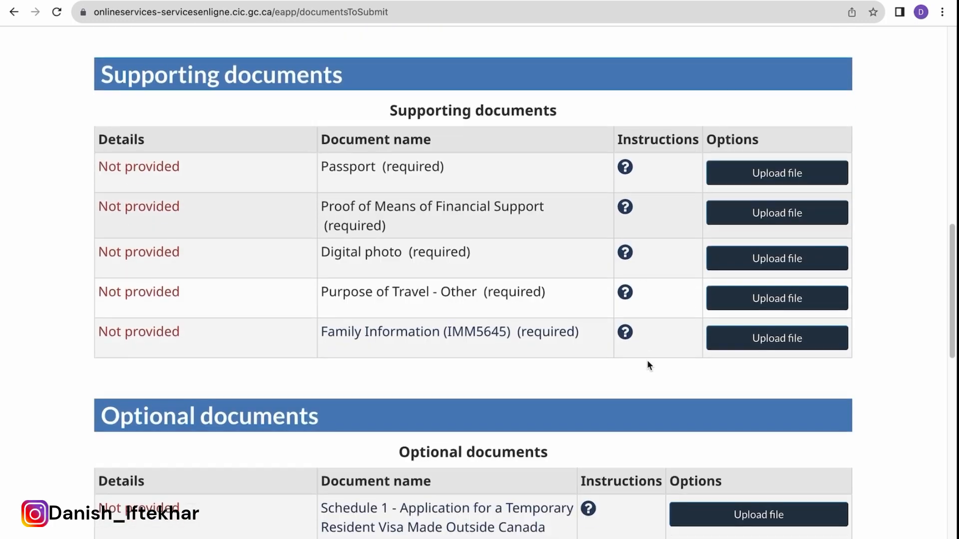
scroll(648, 366, down, 9)
scroll(647, 361, up, 3)
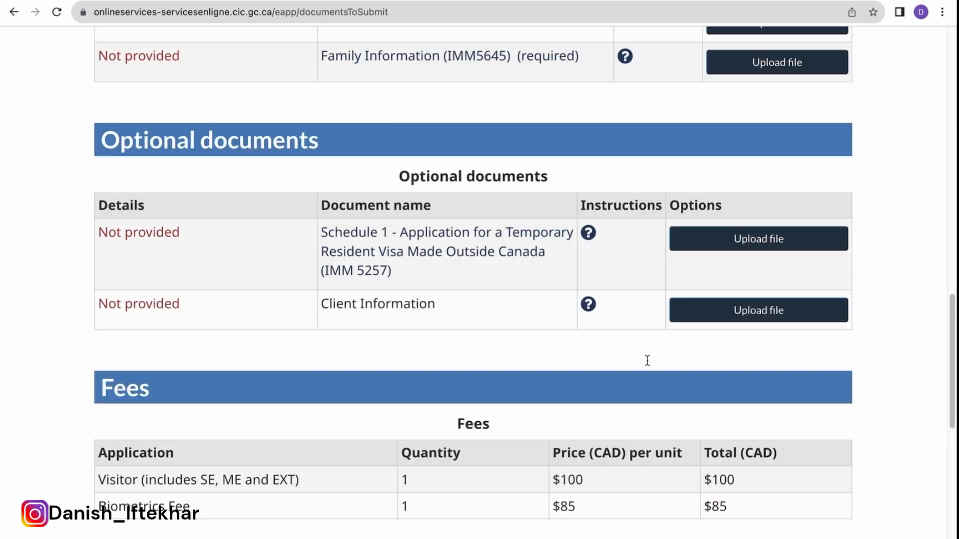
scroll(648, 360, up, 10)
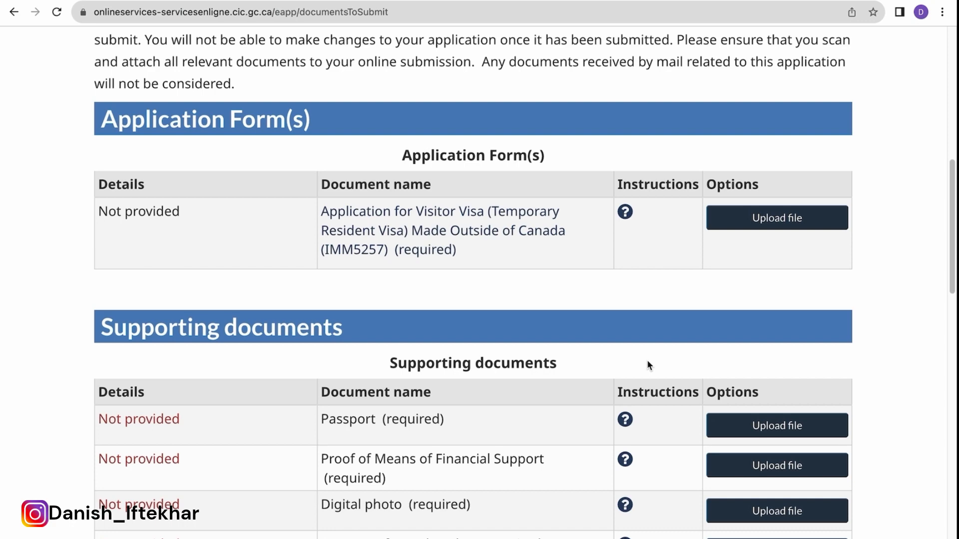
scroll(647, 364, down, 2)
scroll(647, 364, up, 4)
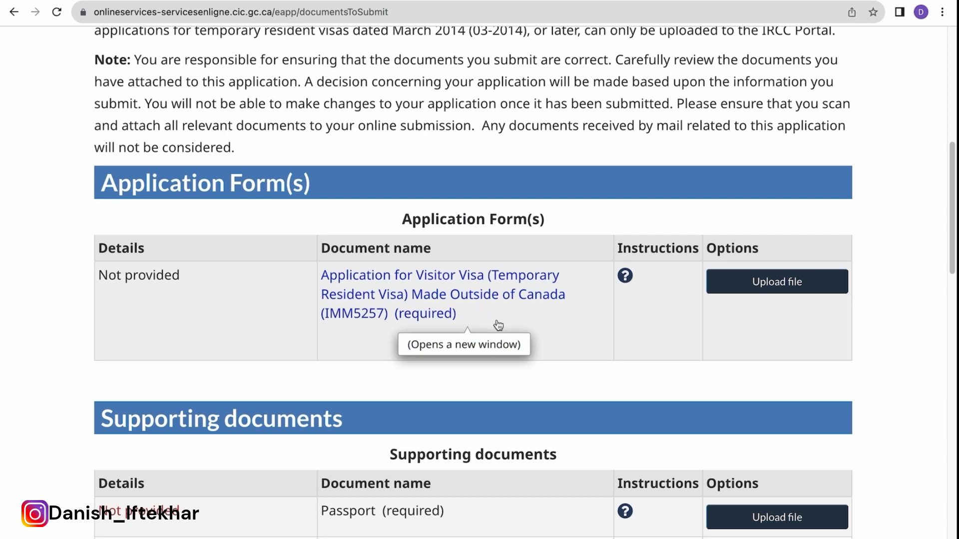
Browse the supporting documents, all Not provided, and open the Passport requirements
scroll(494, 325, down, 2)
scroll(649, 280, up, 1)
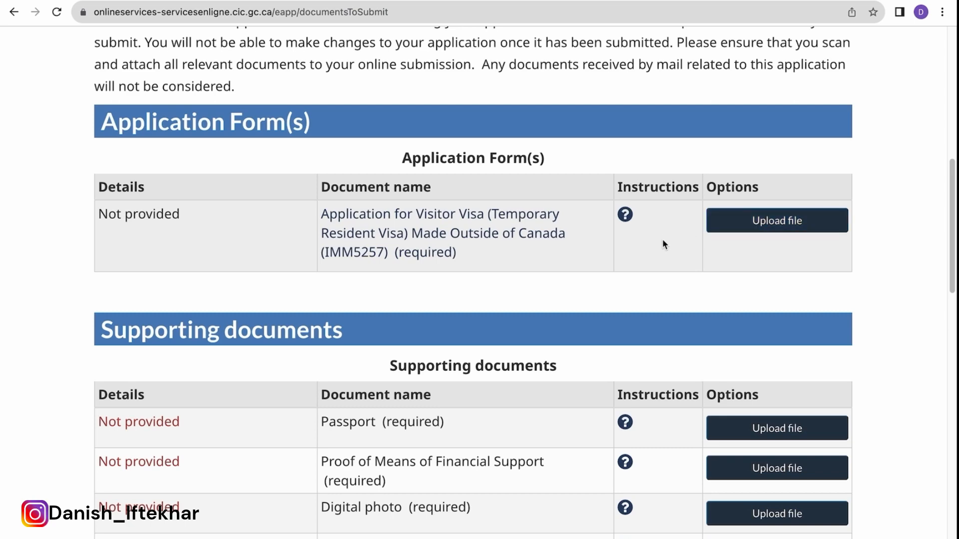
scroll(599, 270, down, 4)
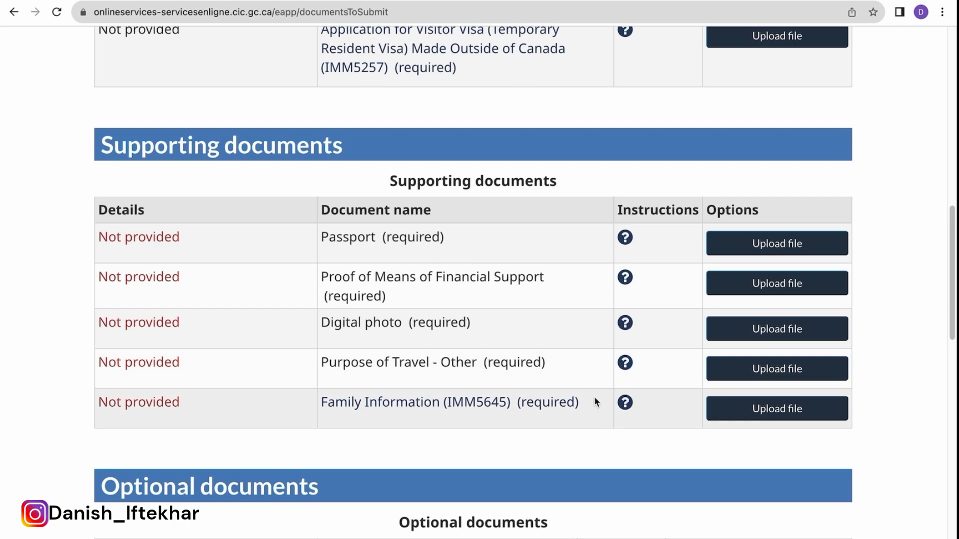
scroll(594, 399, down, 4)
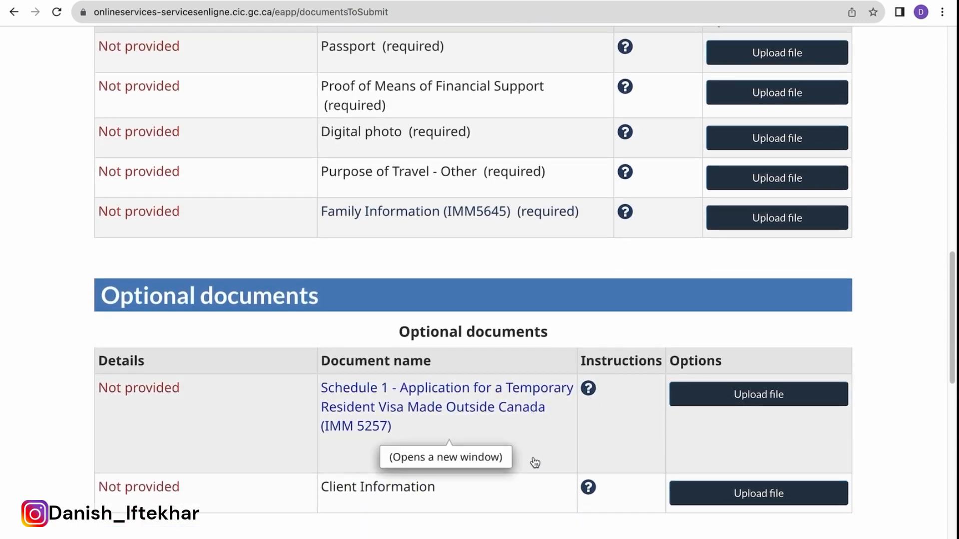
scroll(604, 313, up, 3)
scroll(605, 312, up, 5)
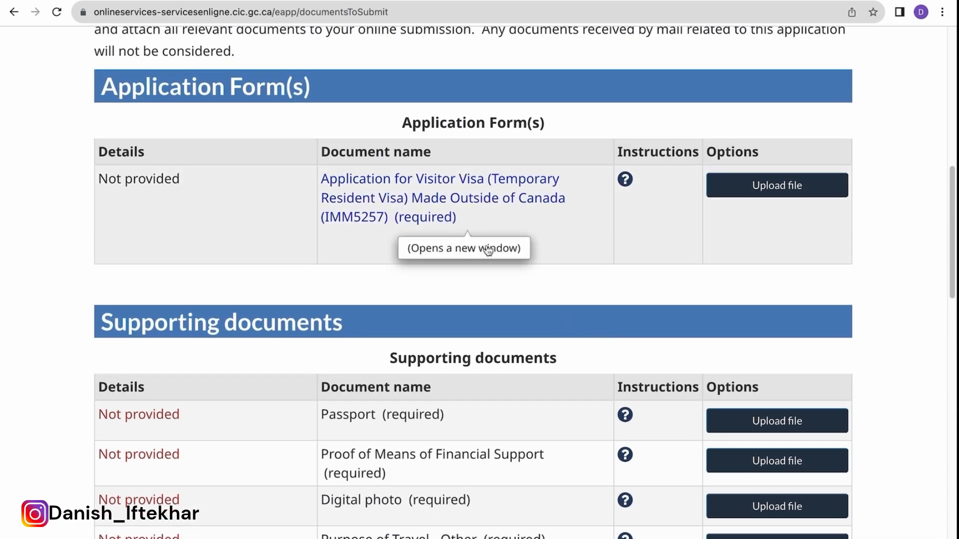
scroll(482, 247, down, 3)
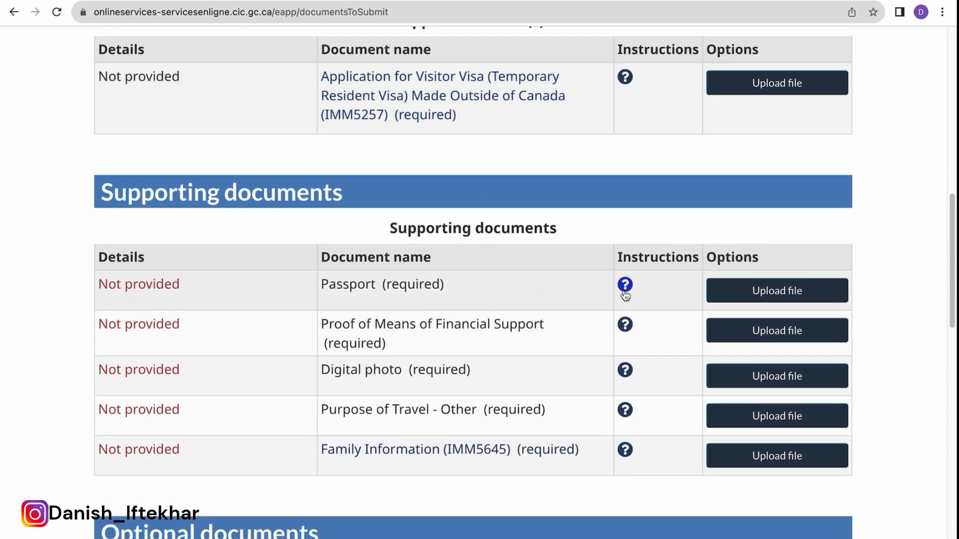
click(624, 286)
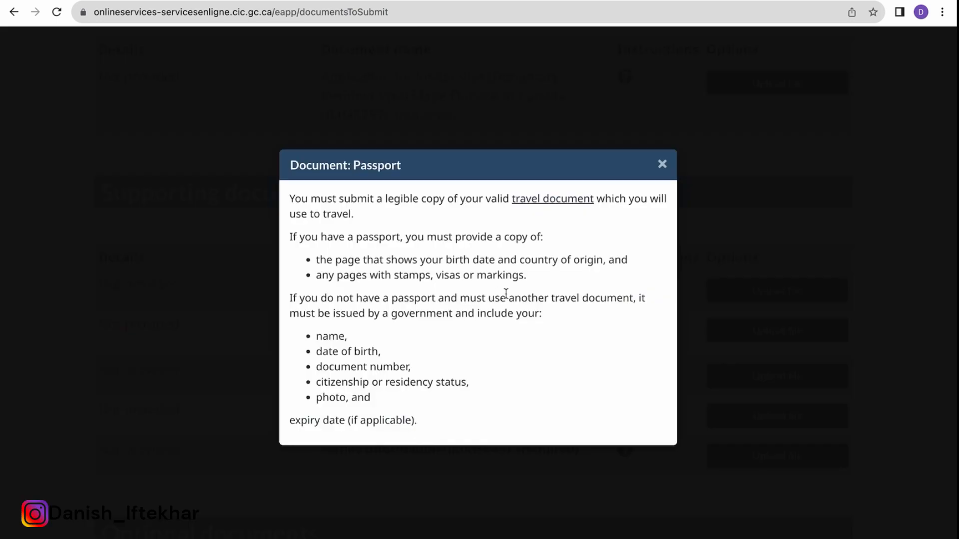
Read and close the Passport and financial support instructions, then open Digital photo instructions
drag(525, 278, 321, 275)
key(Escape)
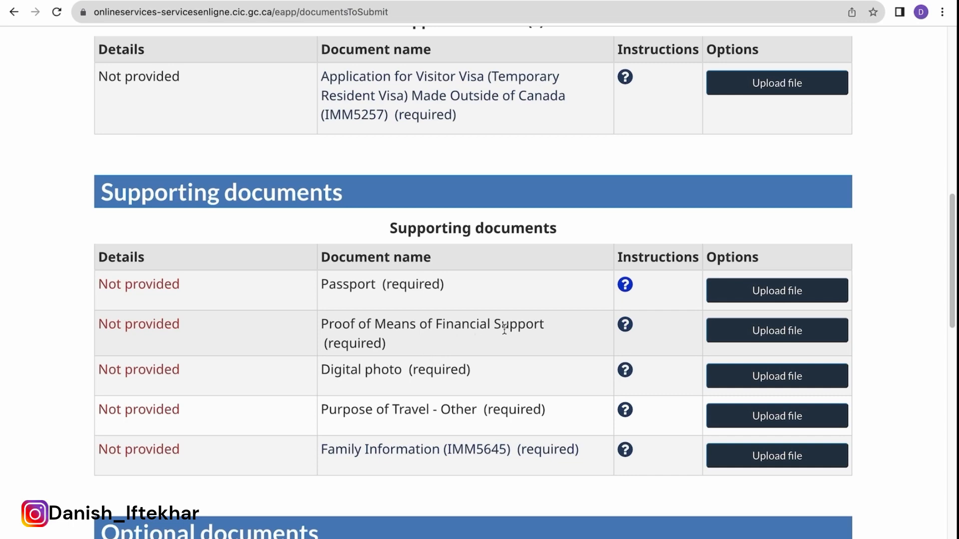
scroll(503, 328, down, 1)
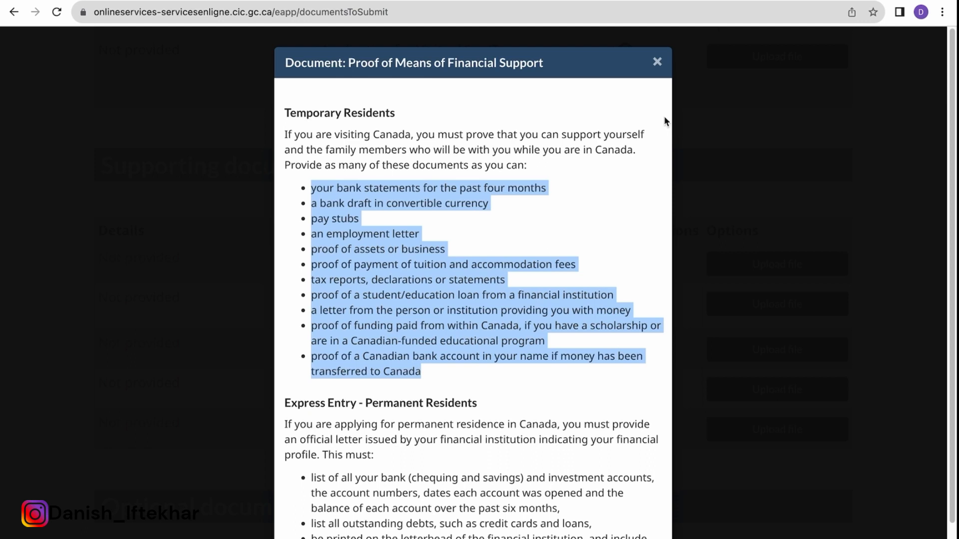
click(656, 62)
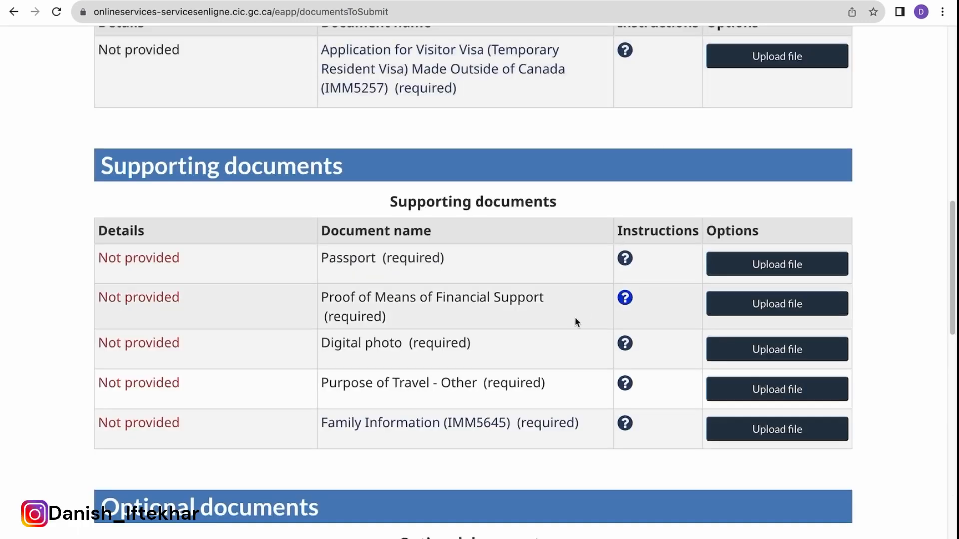
click(626, 344)
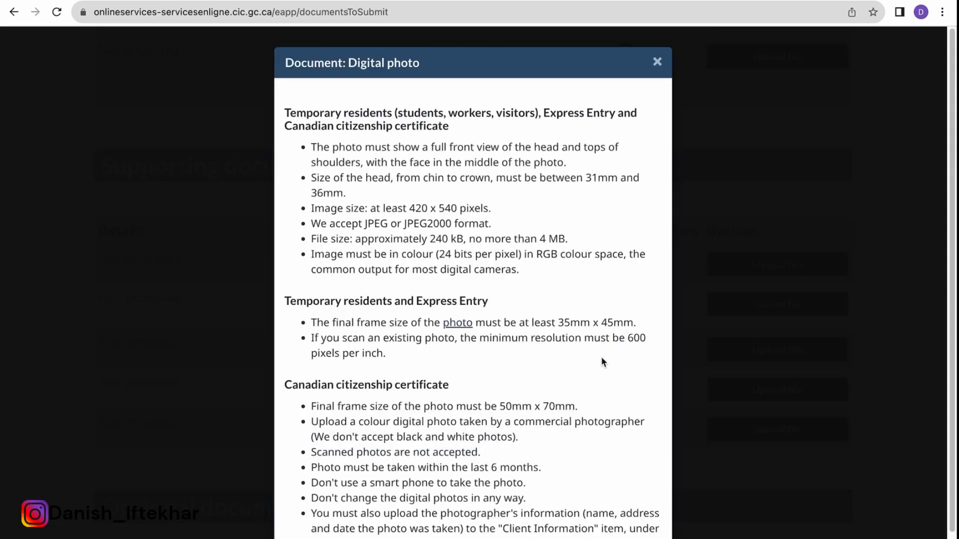
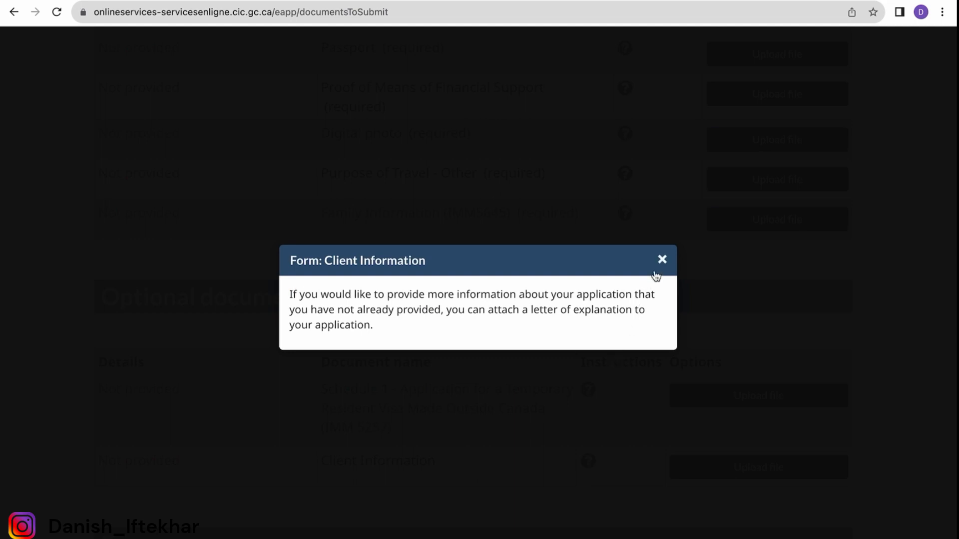
Close the Client Information explanation and glance over the document checklist
click(661, 260)
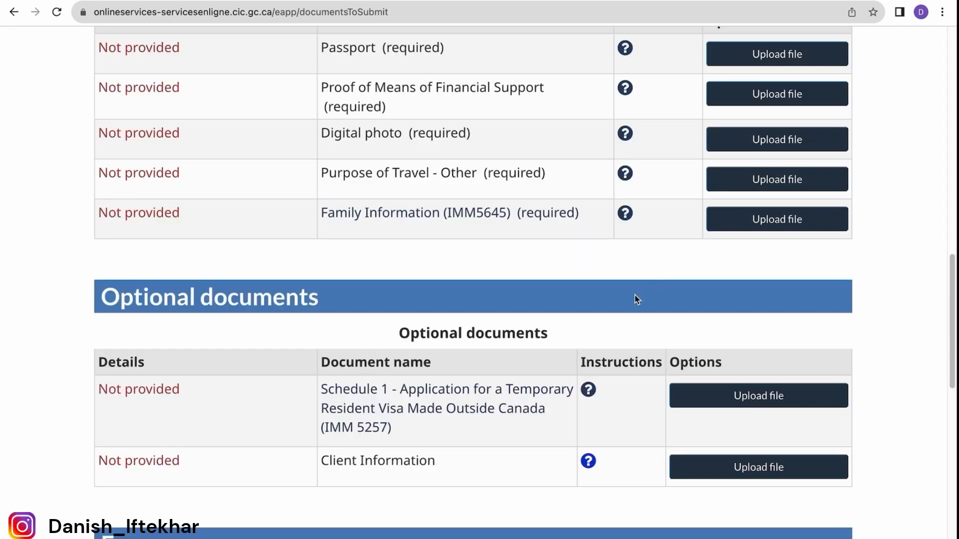
scroll(635, 299, down, 1)
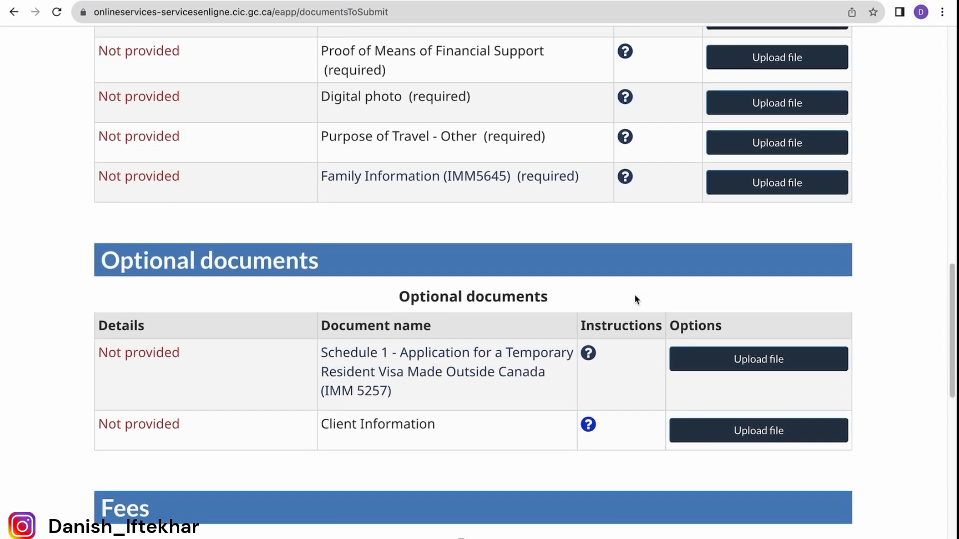
scroll(634, 299, up, 3)
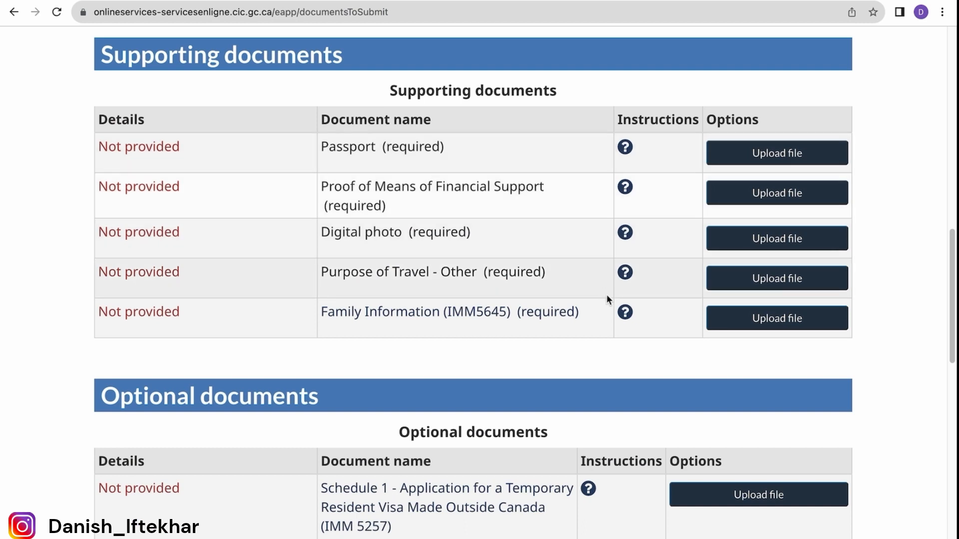
scroll(621, 311, down, 2)
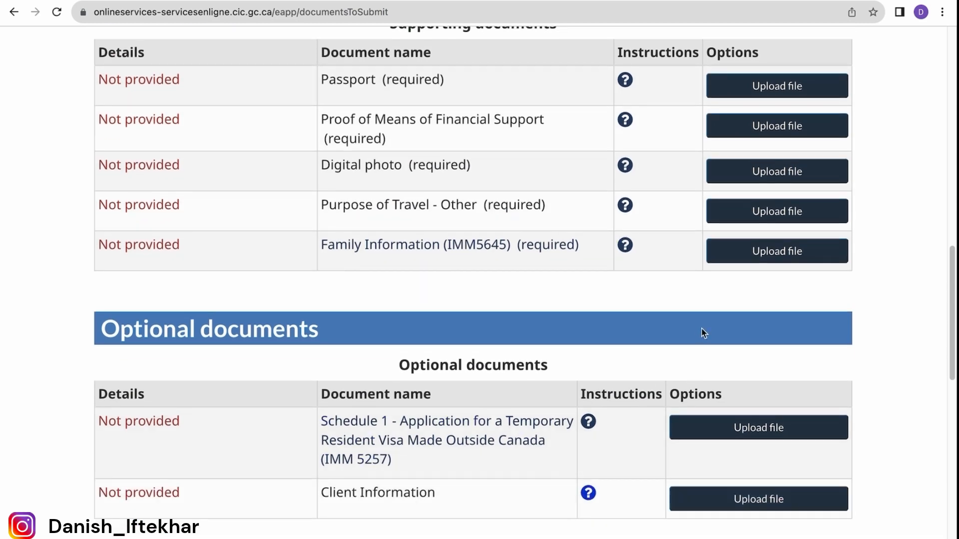
scroll(503, 313, up, 7)
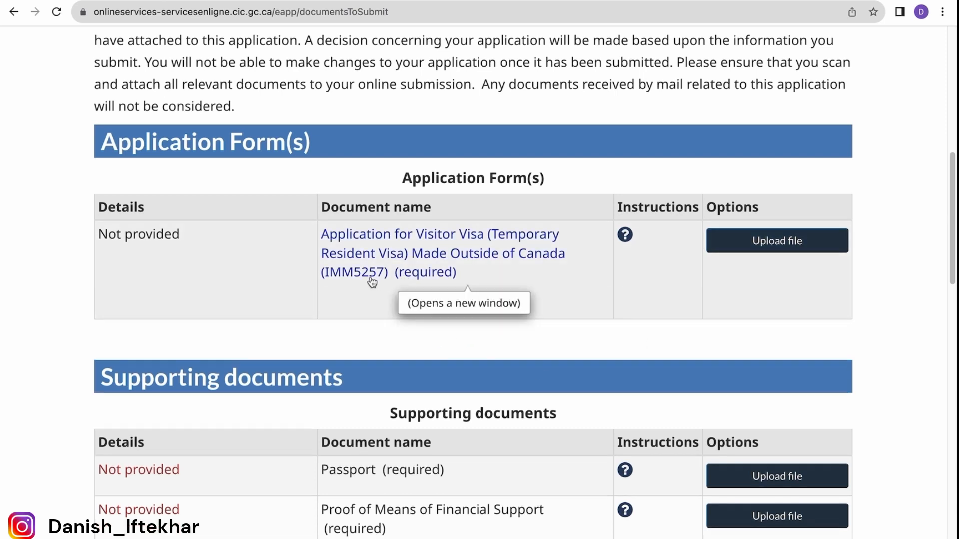
Scroll through the Supporting documents and back up to the Application Form(s) section
scroll(379, 312, down, 4)
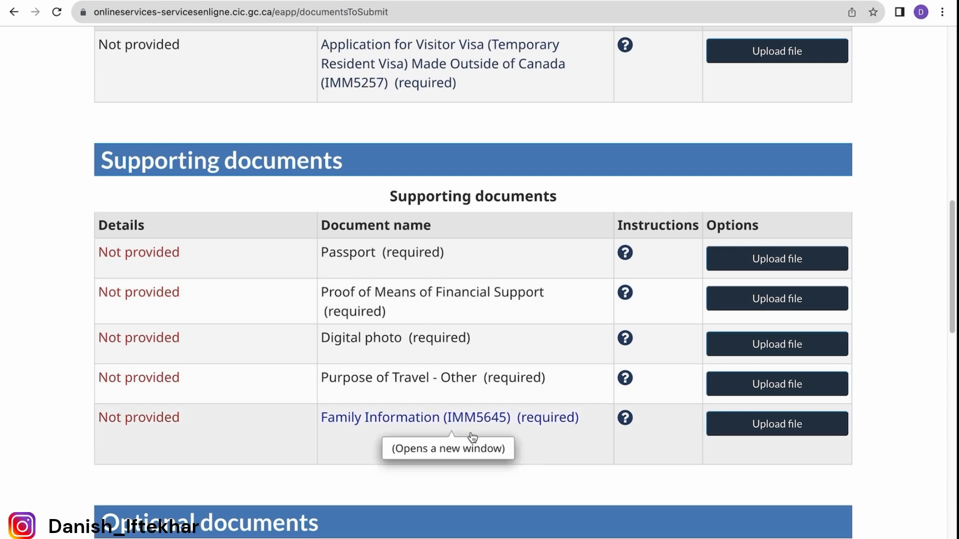
scroll(472, 437, down, 4)
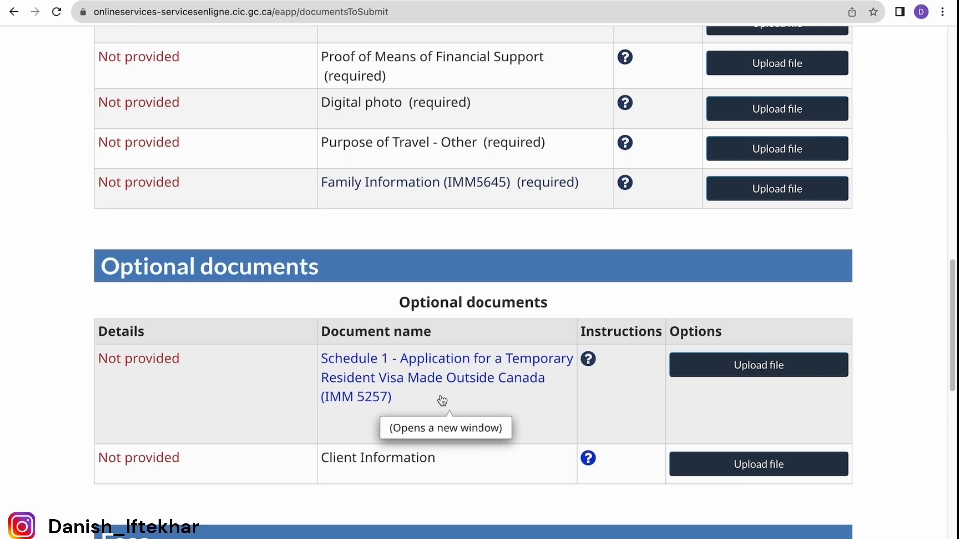
scroll(442, 400, down, 2)
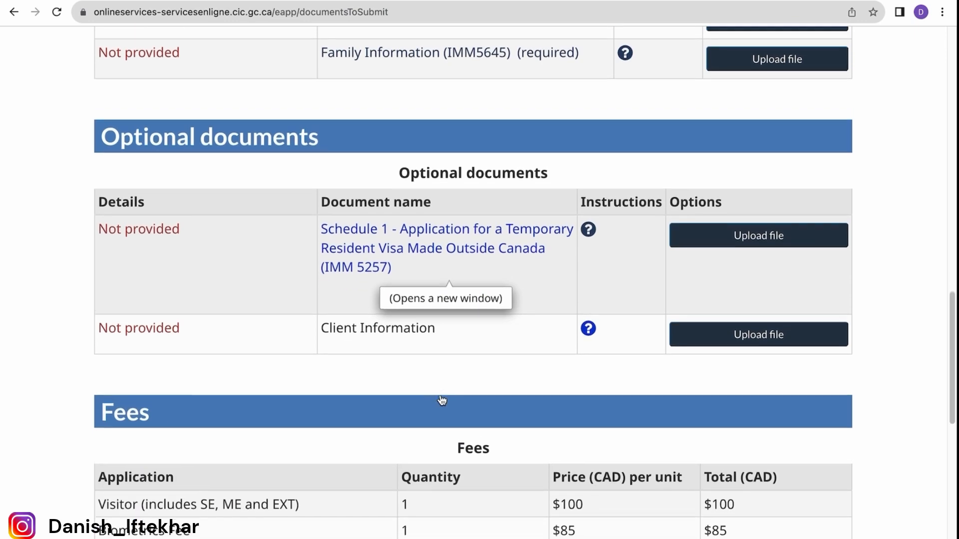
scroll(442, 400, up, 5)
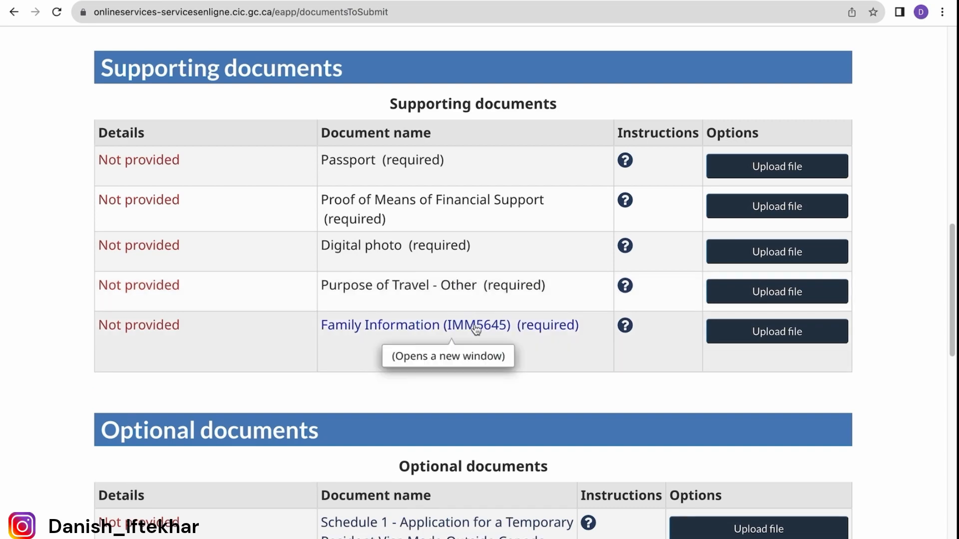
scroll(476, 330, down, 1)
scroll(476, 330, up, 1)
scroll(434, 220, up, 1)
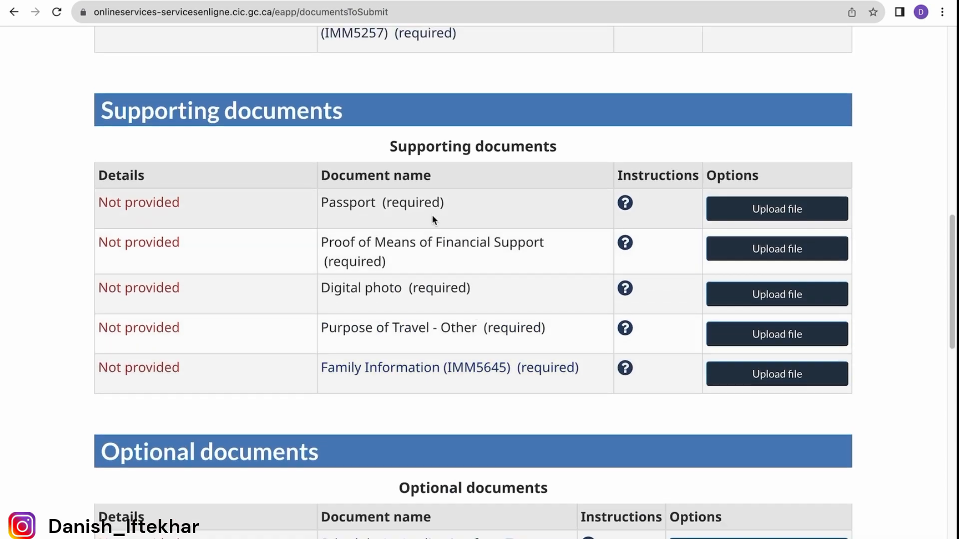
scroll(433, 218, down, 5)
scroll(432, 218, up, 10)
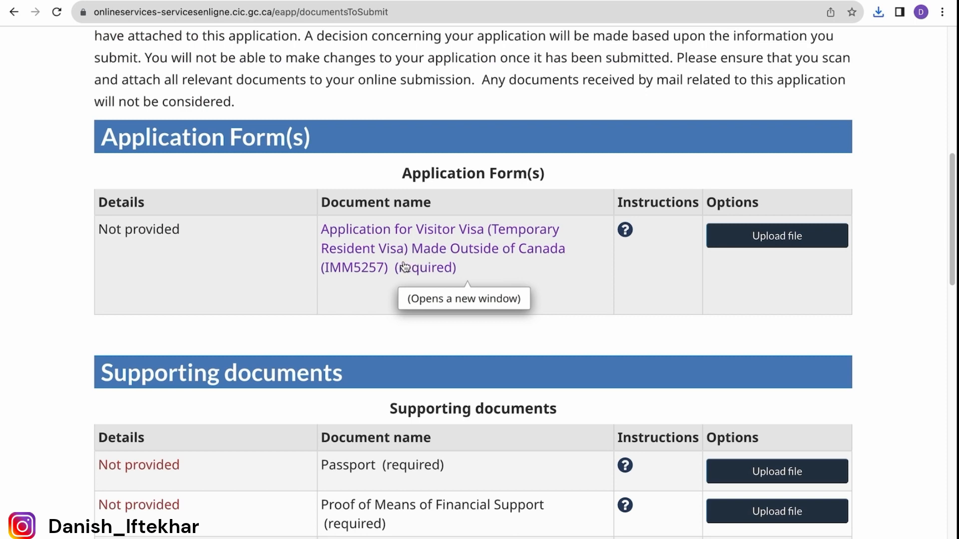
Open the IMM5257 form PDF, dismissing the star-files tip and the tools panel
click(403, 268)
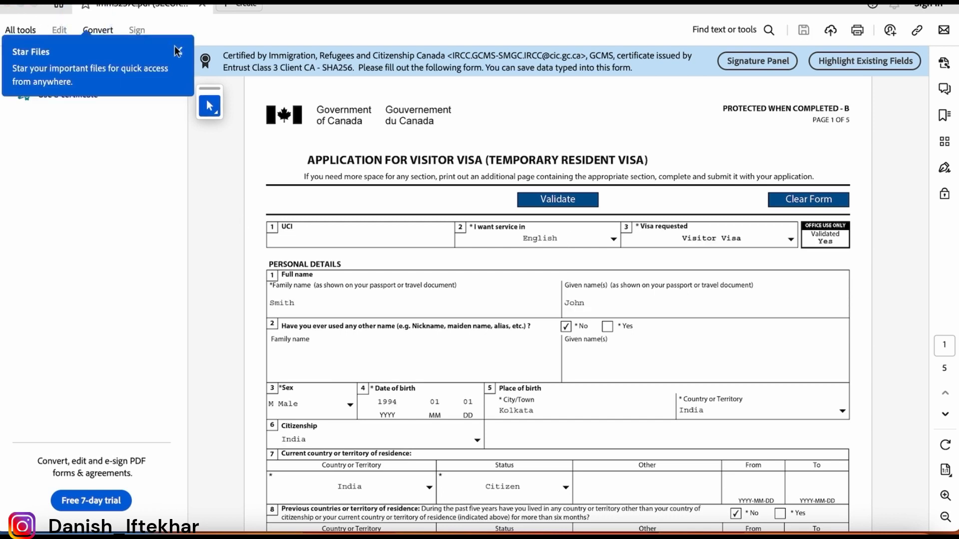
click(179, 51)
click(170, 64)
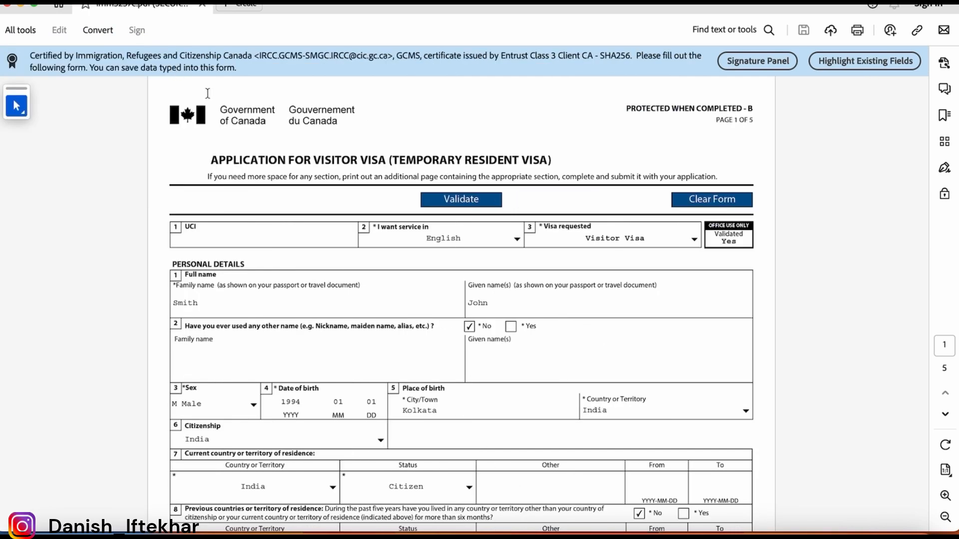
Review the page 1 personal details, starting with the service language field
drag(452, 242, 435, 242)
scroll(625, 263, up, 1)
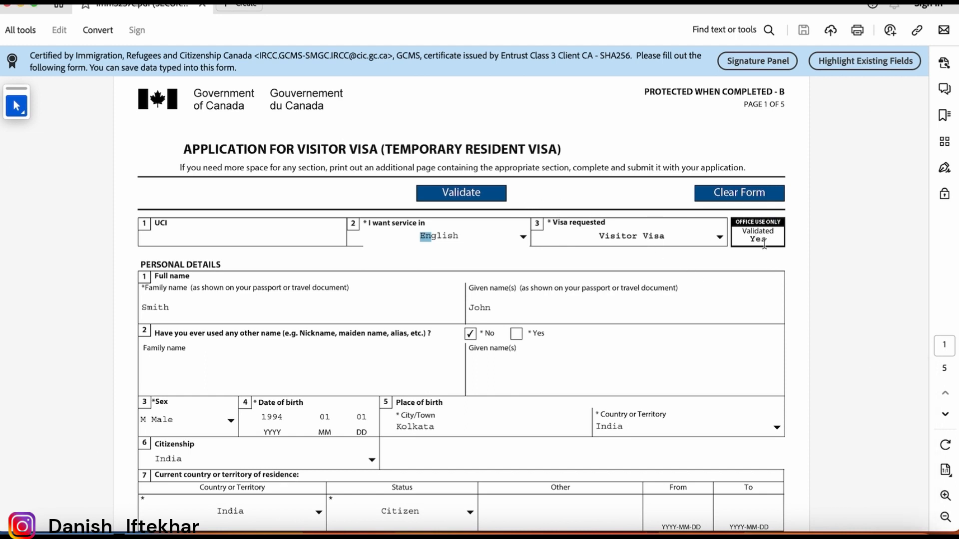
scroll(738, 274, down, 3)
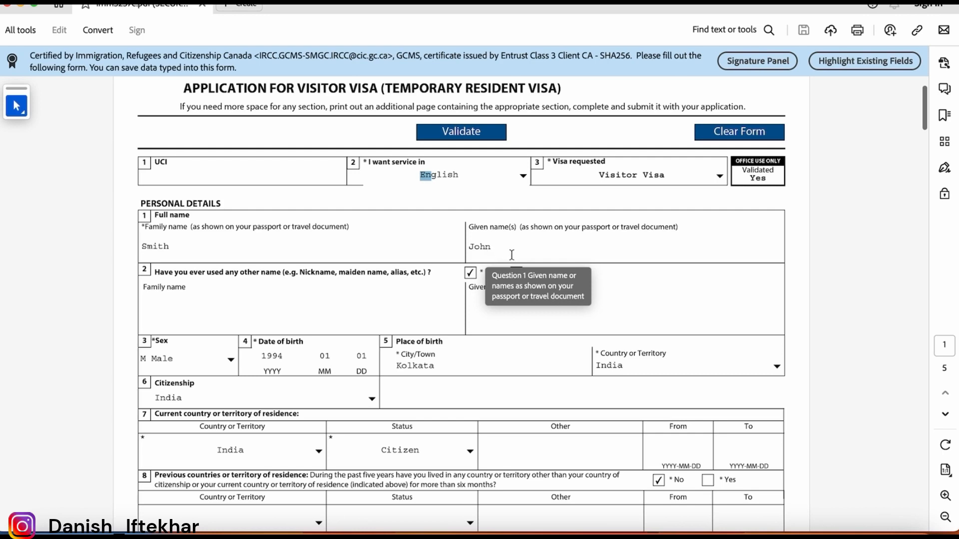
scroll(512, 254, down, 3)
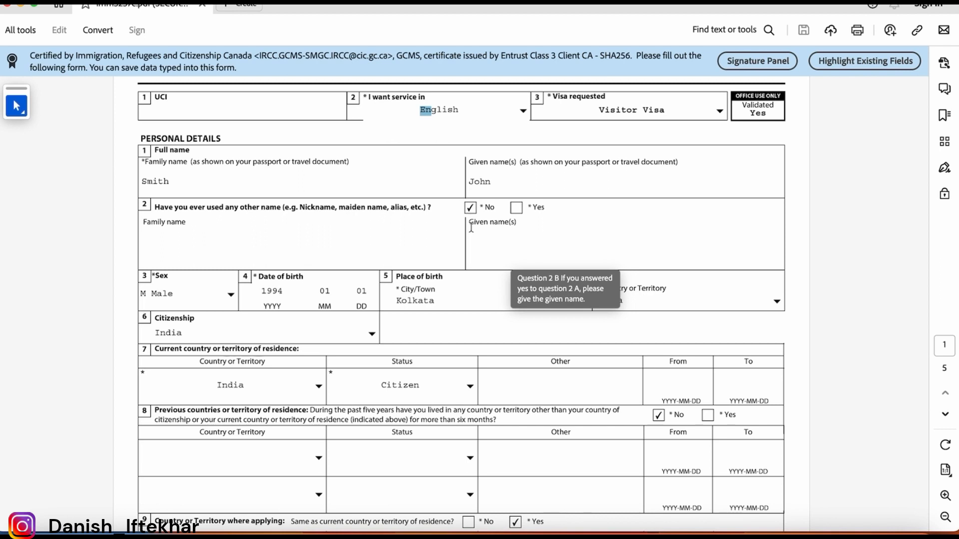
Try Yes on question 2 about other names, then set it back to No
click(515, 209)
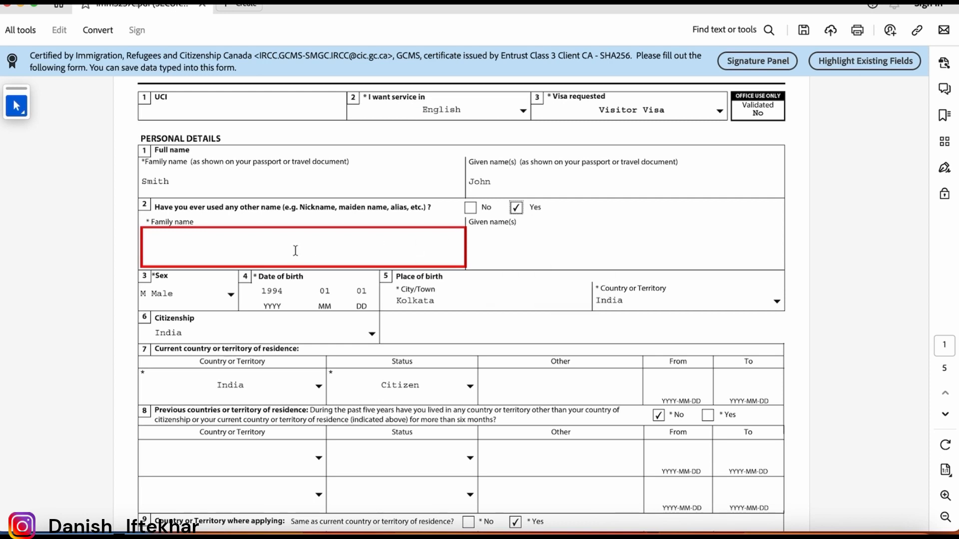
click(197, 248)
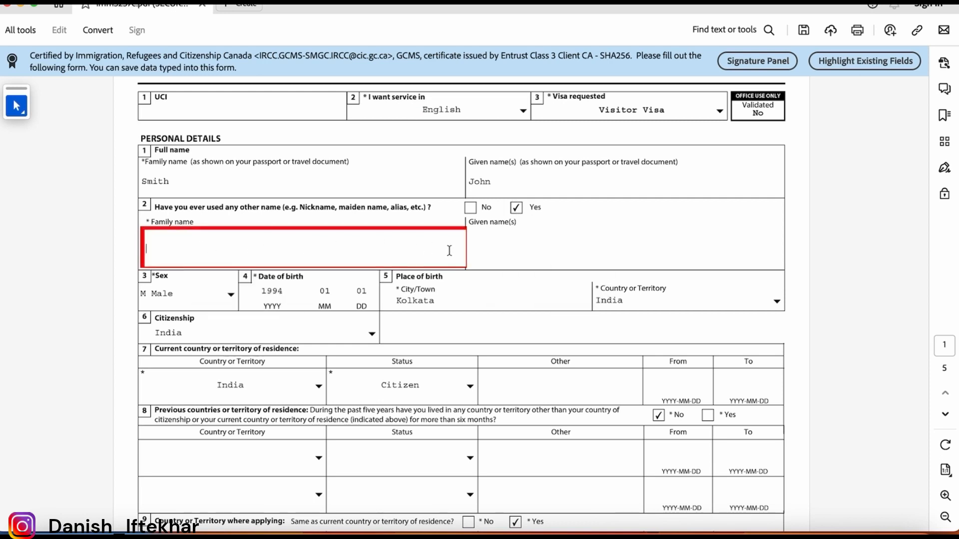
click(496, 263)
click(470, 207)
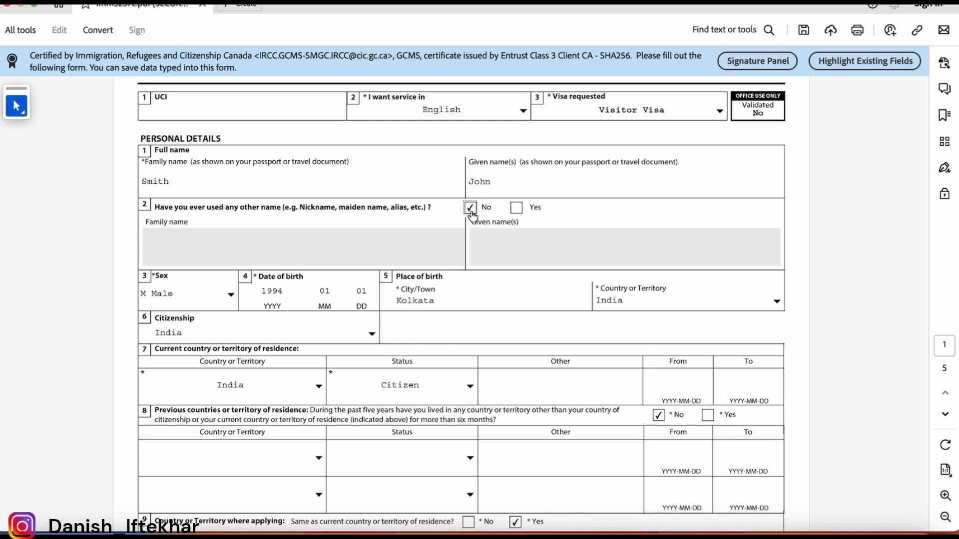
scroll(469, 284, down, 3)
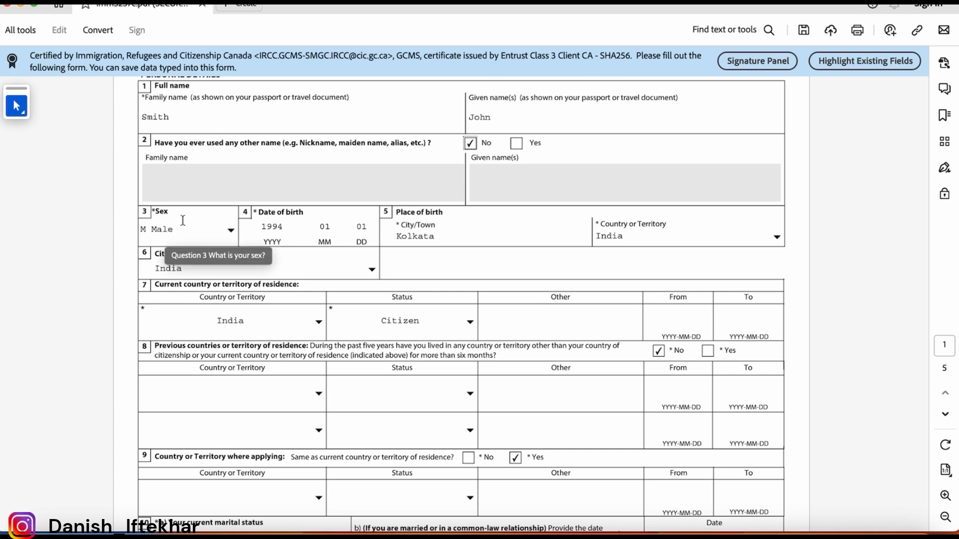
Check the birth place entries Kolkata and India
click(307, 216)
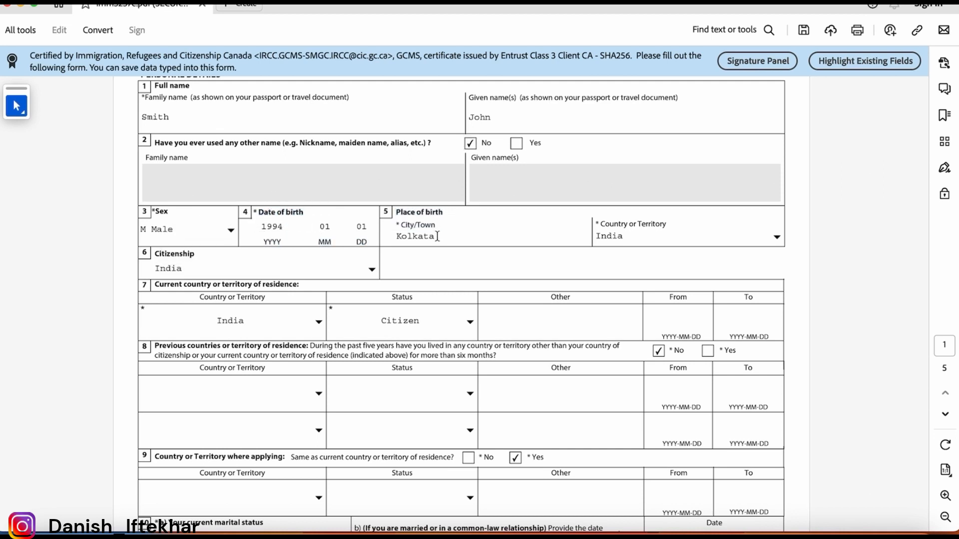
double_click(415, 237)
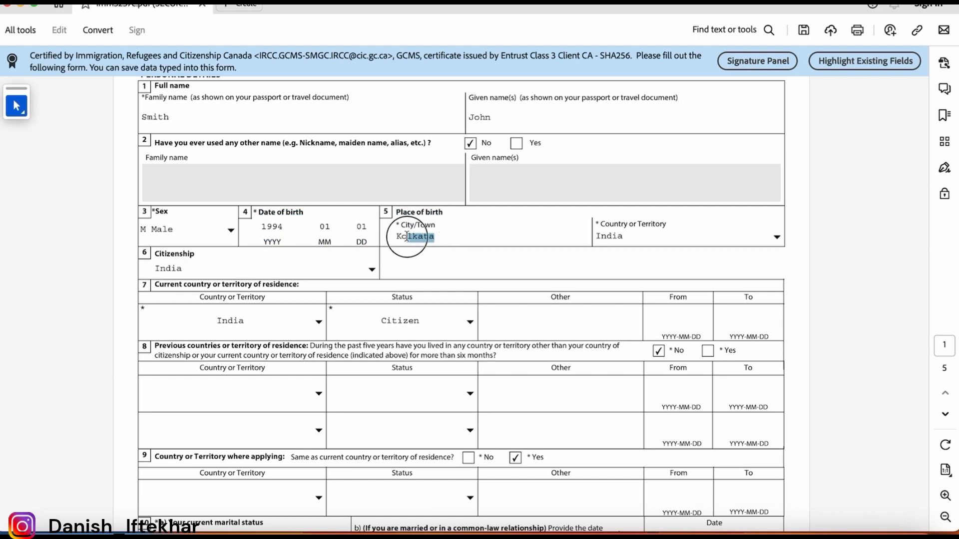
double_click(628, 238)
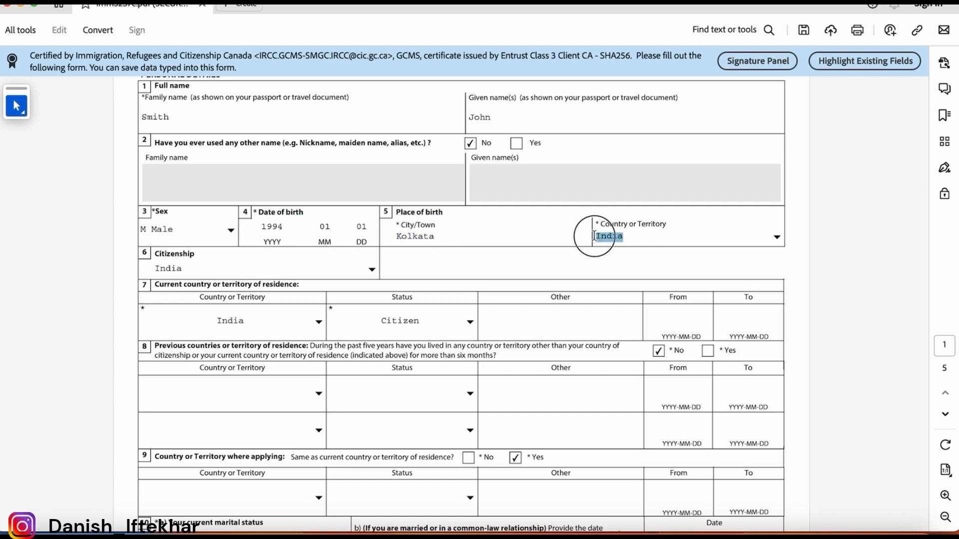
scroll(593, 236, down, 2)
click(505, 258)
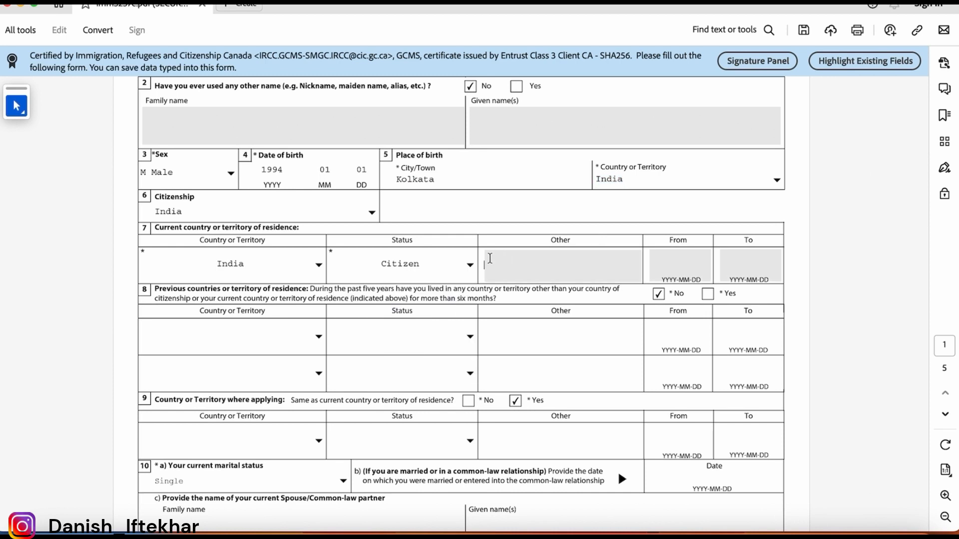
drag(304, 229, 178, 213)
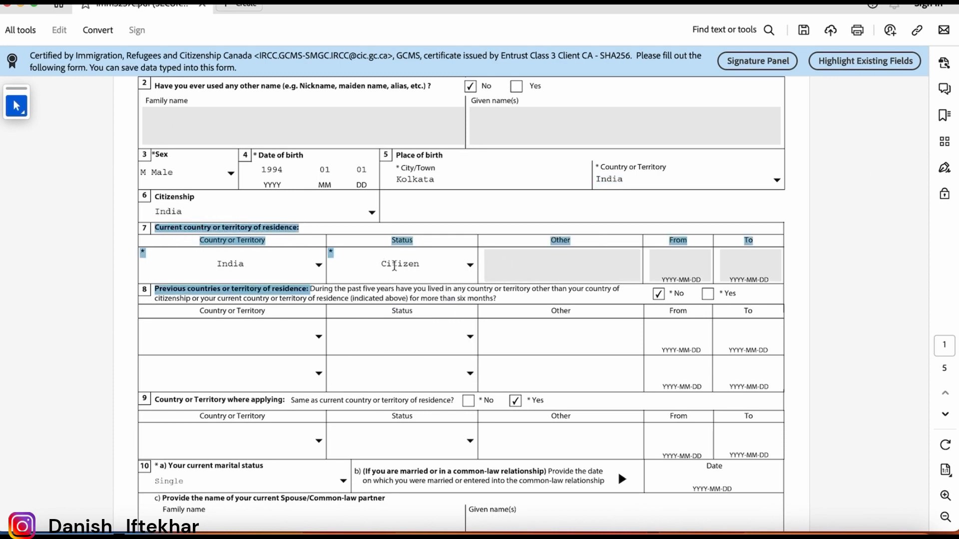
double_click(395, 265)
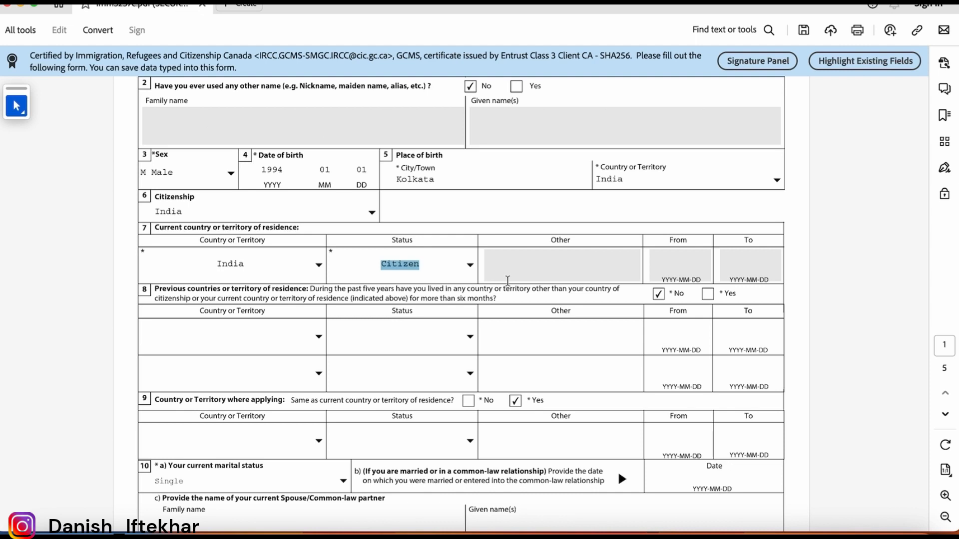
click(470, 265)
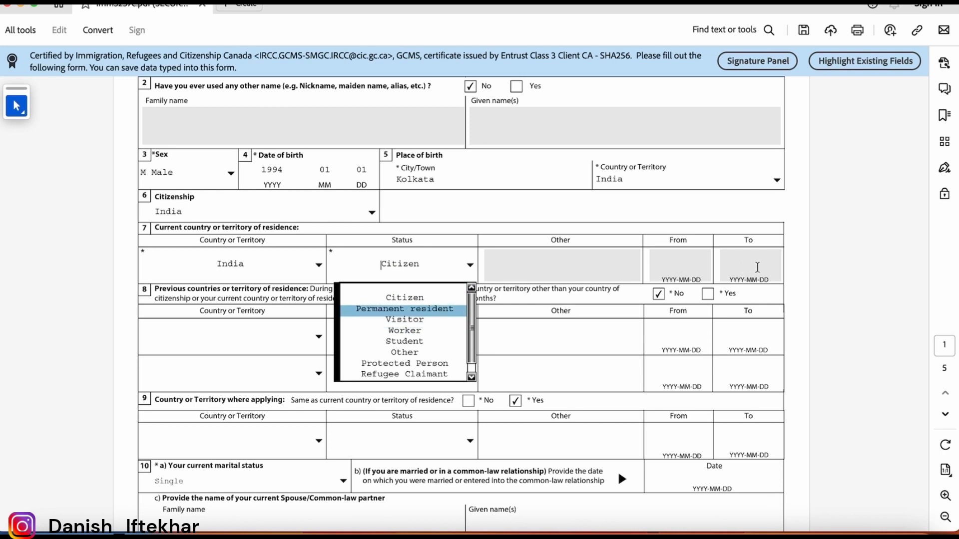
click(540, 217)
scroll(541, 218, down, 1)
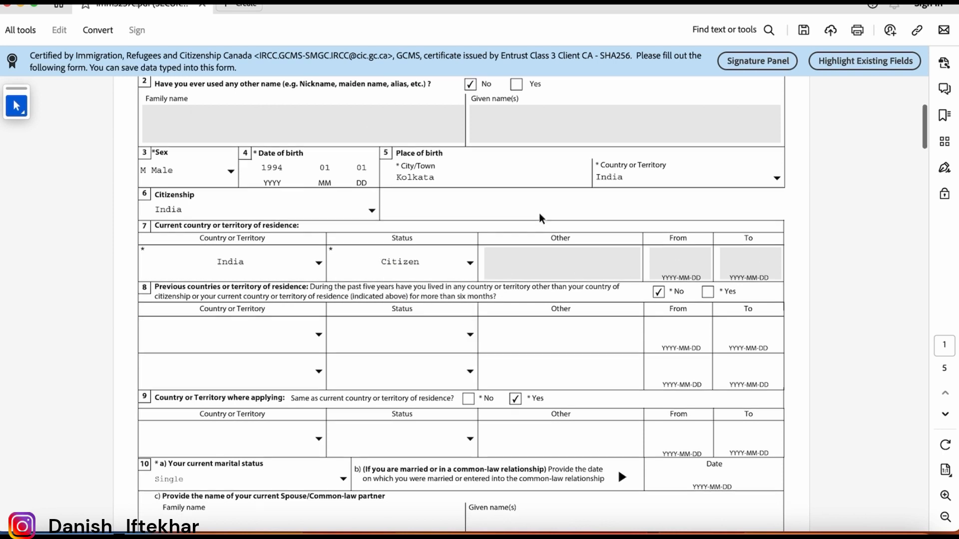
scroll(541, 219, down, 2)
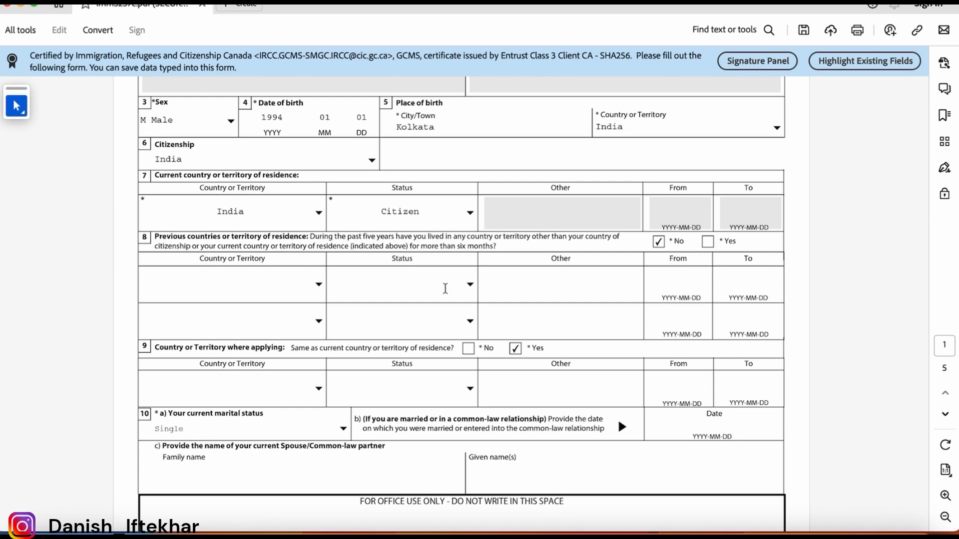
scroll(639, 319, down, 1)
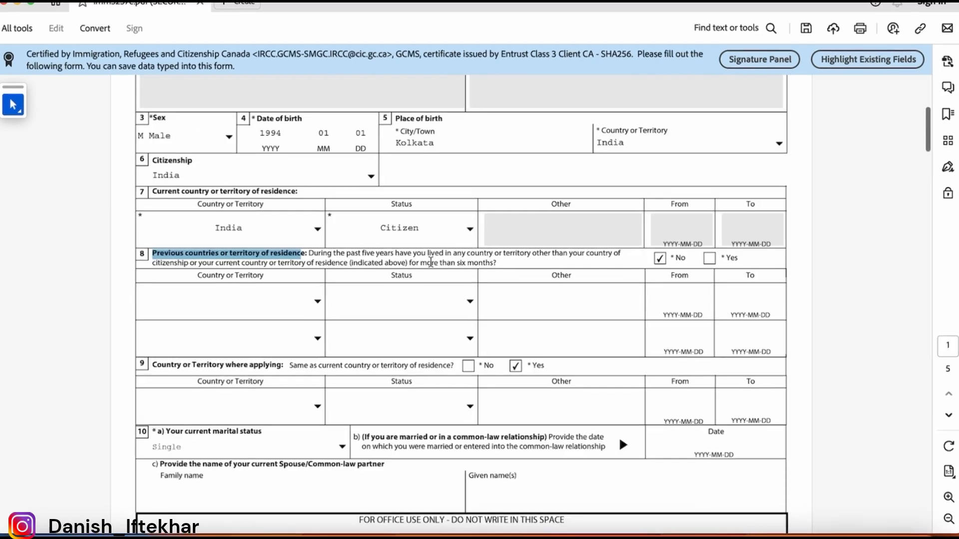
click(428, 261)
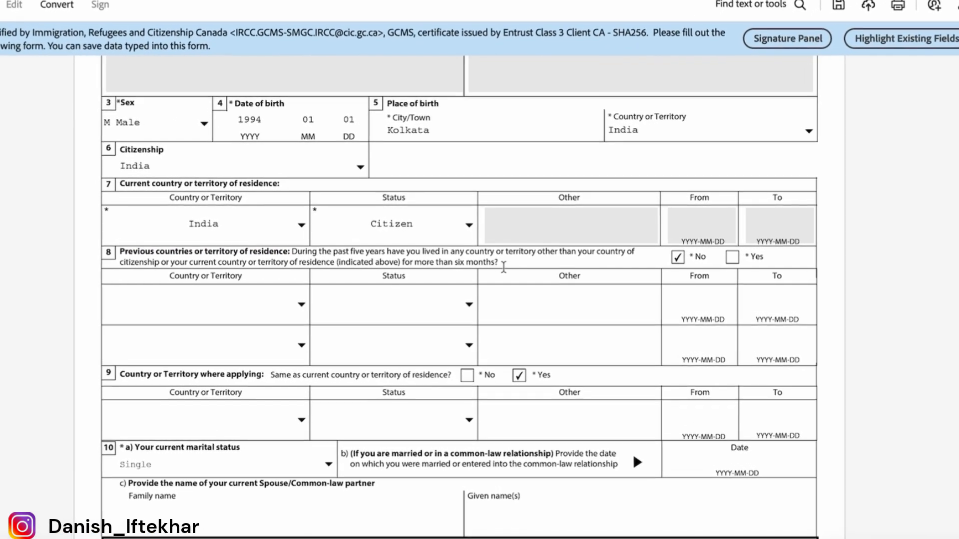
drag(500, 264, 290, 256)
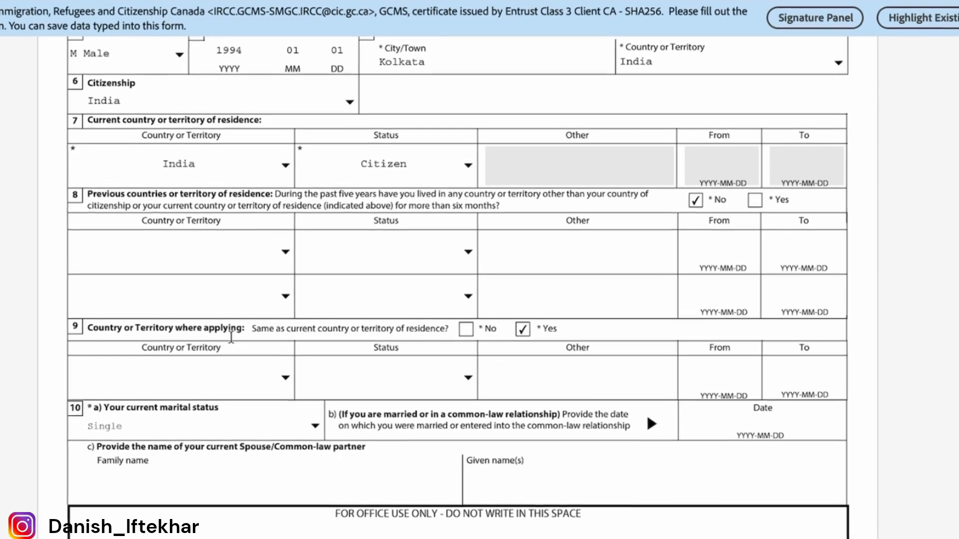
drag(246, 333, 365, 333)
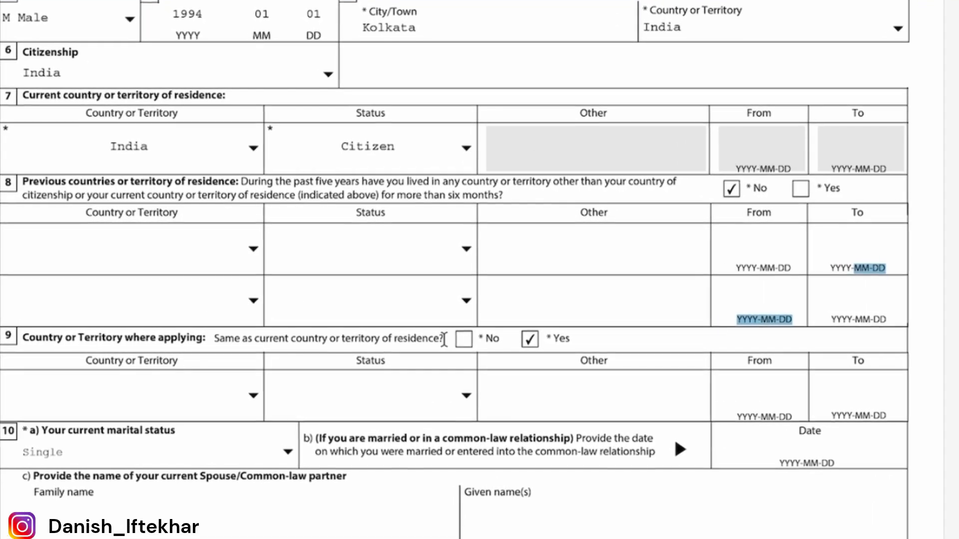
drag(445, 339, 263, 344)
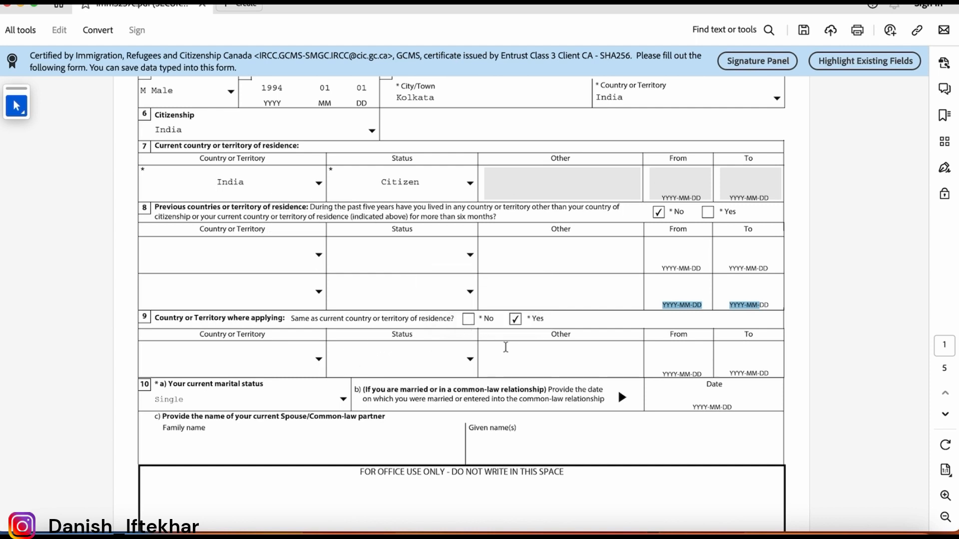
scroll(637, 368, down, 3)
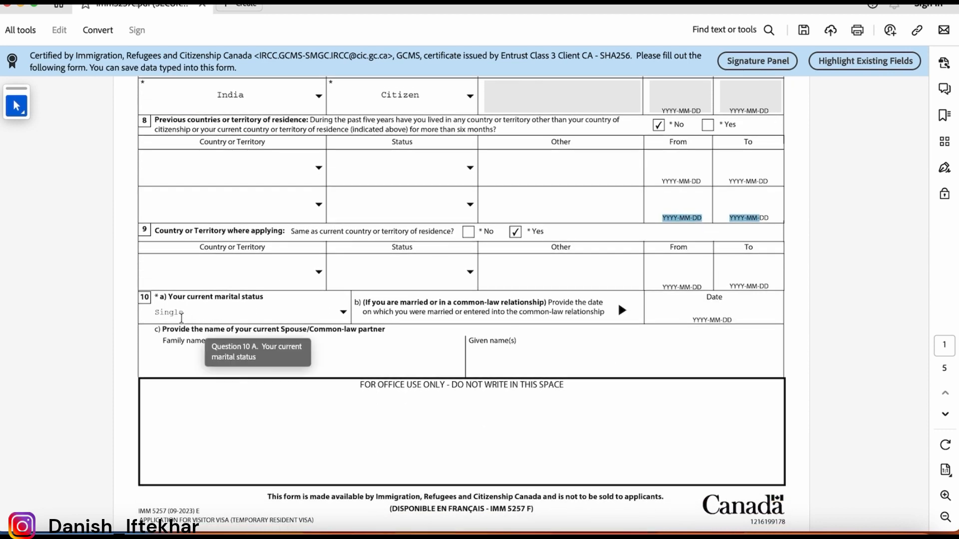
click(345, 313)
click(257, 362)
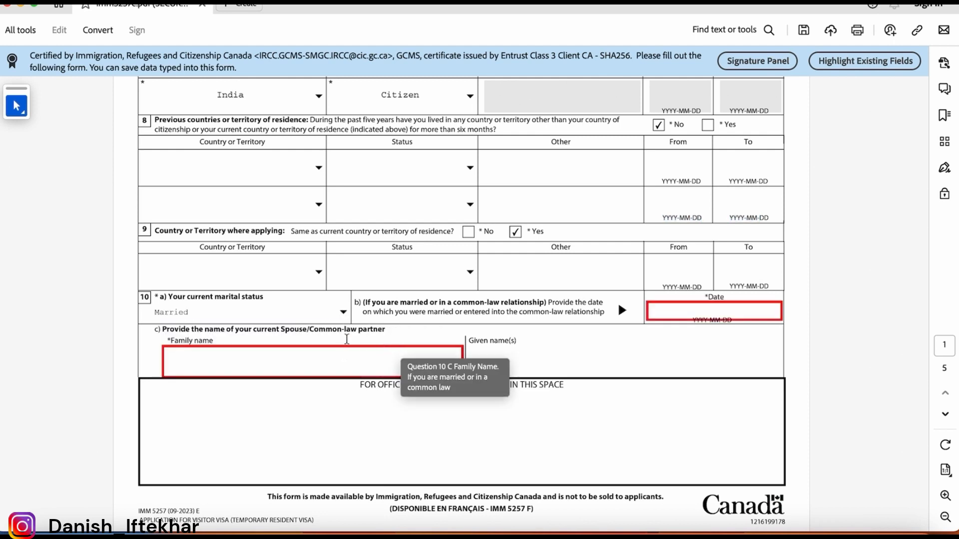
click(343, 314)
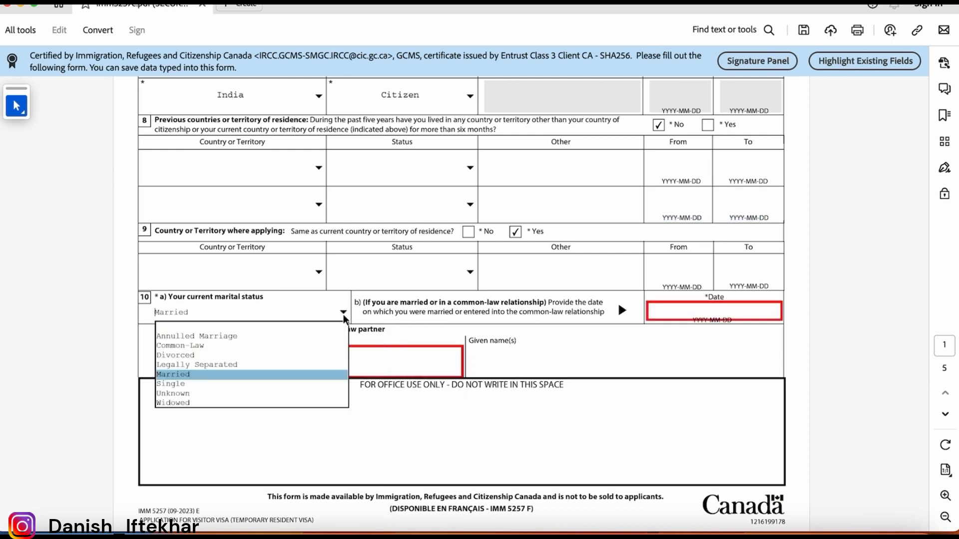
click(261, 384)
scroll(388, 358, down, 6)
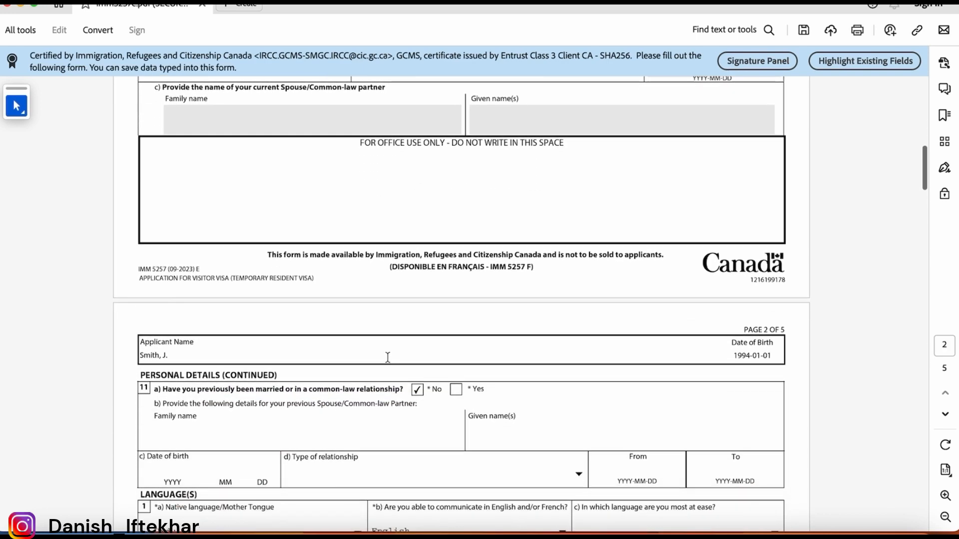
scroll(387, 358, down, 1)
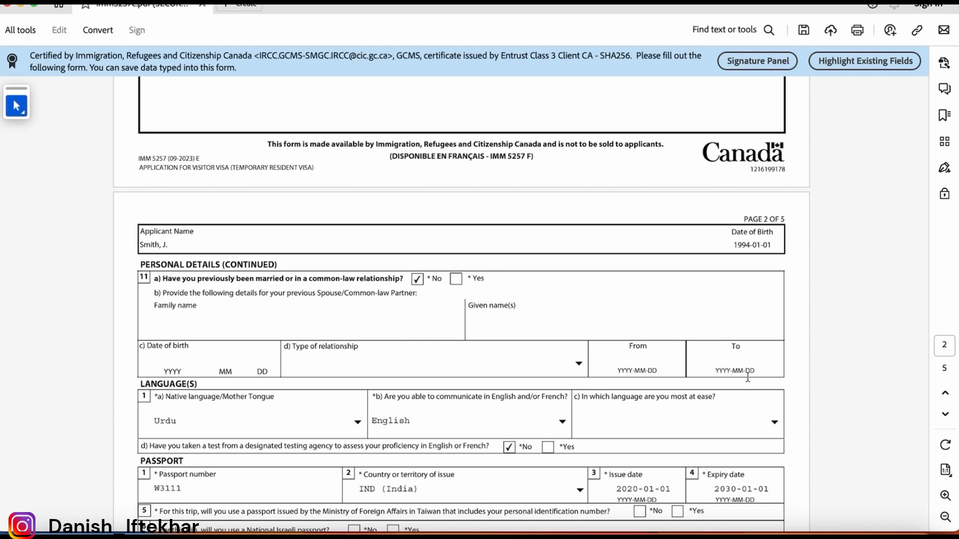
scroll(749, 373, down, 2)
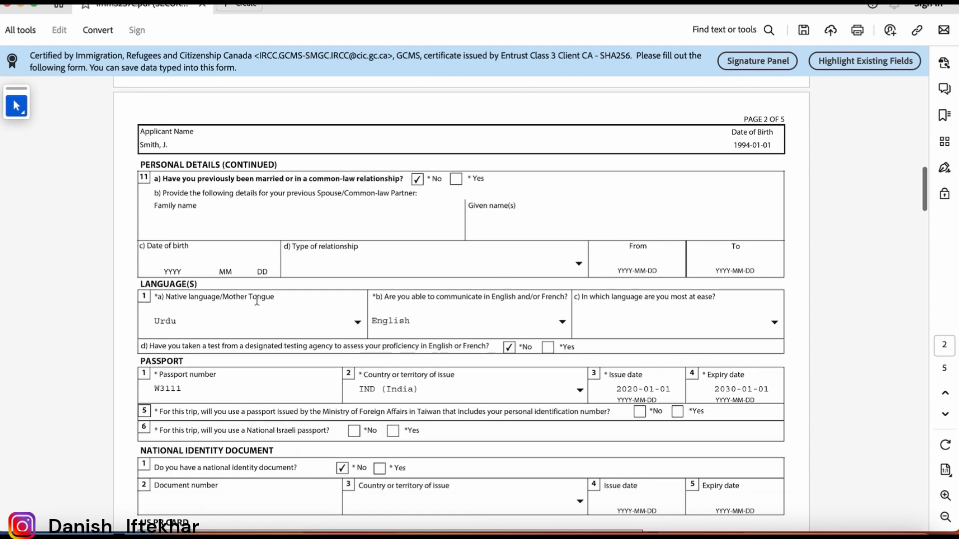
click(187, 328)
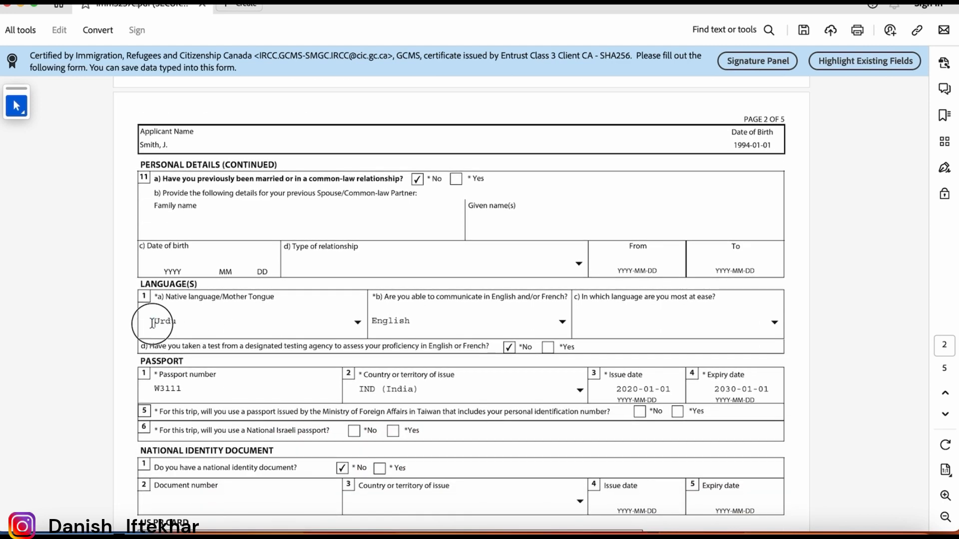
double_click(400, 321)
scroll(400, 322, down, 2)
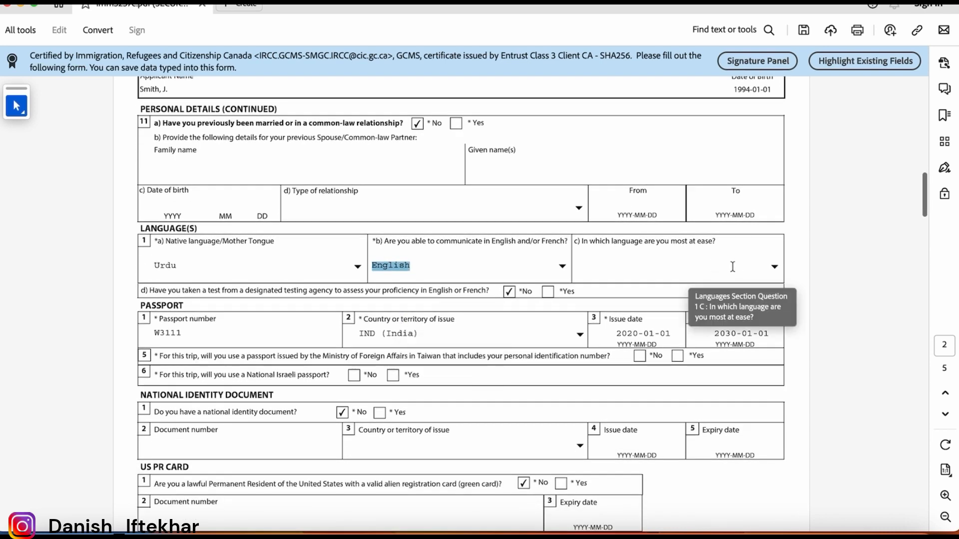
click(775, 268)
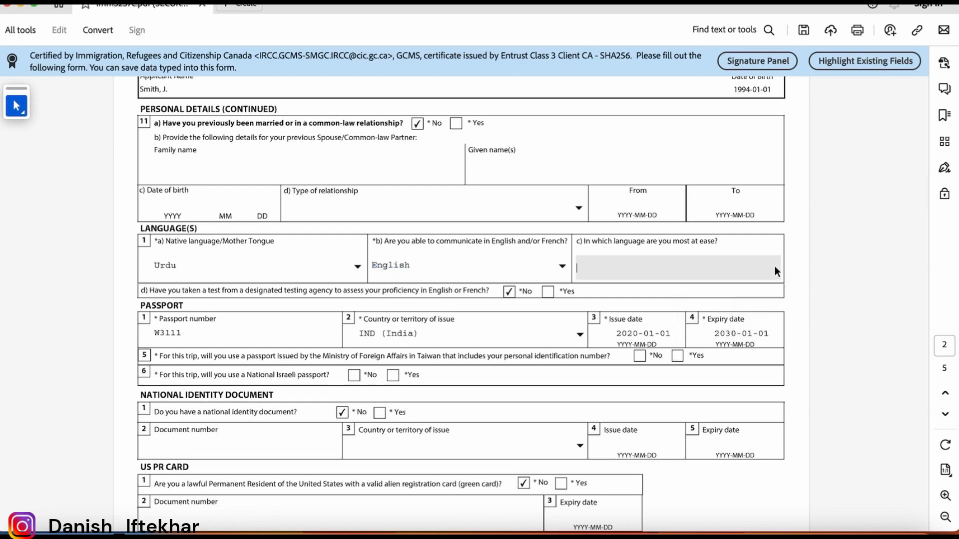
scroll(704, 276, down, 2)
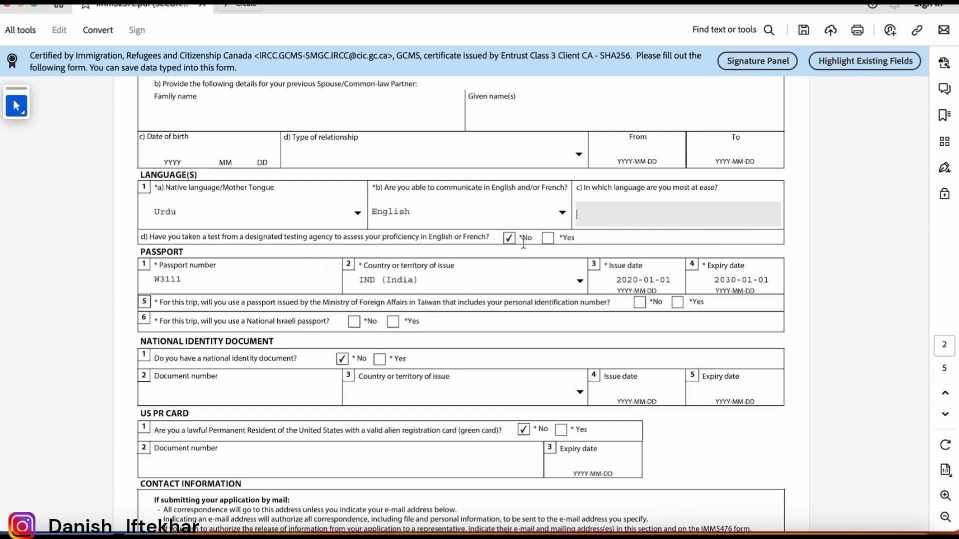
scroll(523, 243, down, 2)
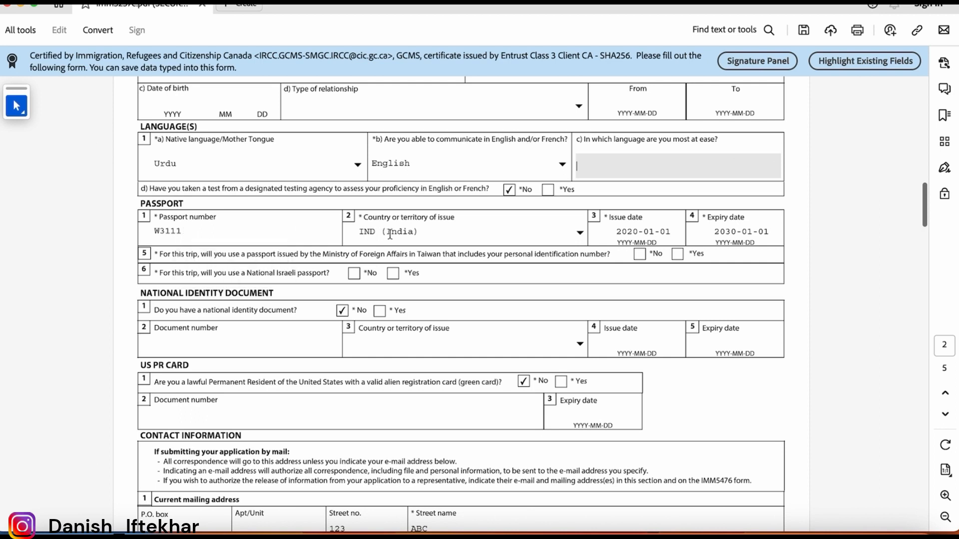
scroll(391, 234, down, 2)
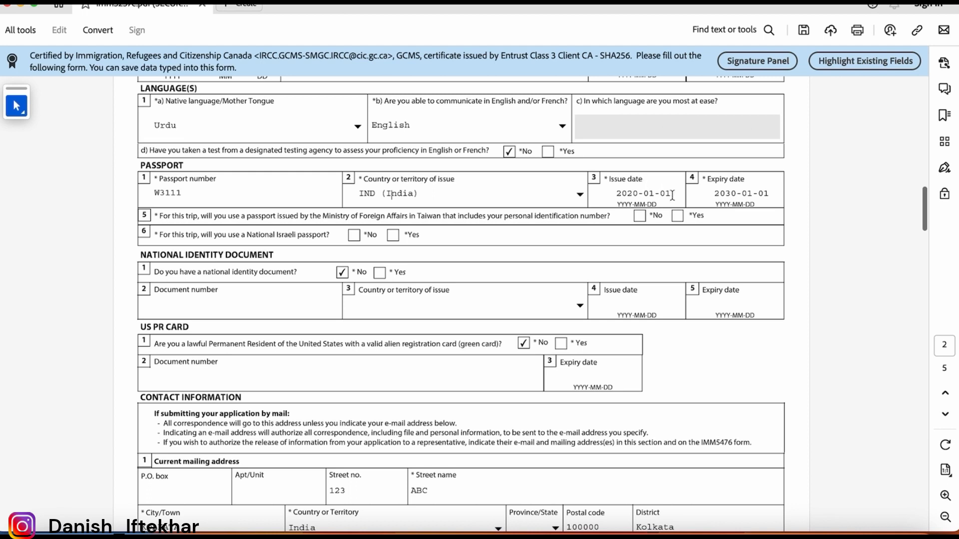
drag(669, 194, 621, 193)
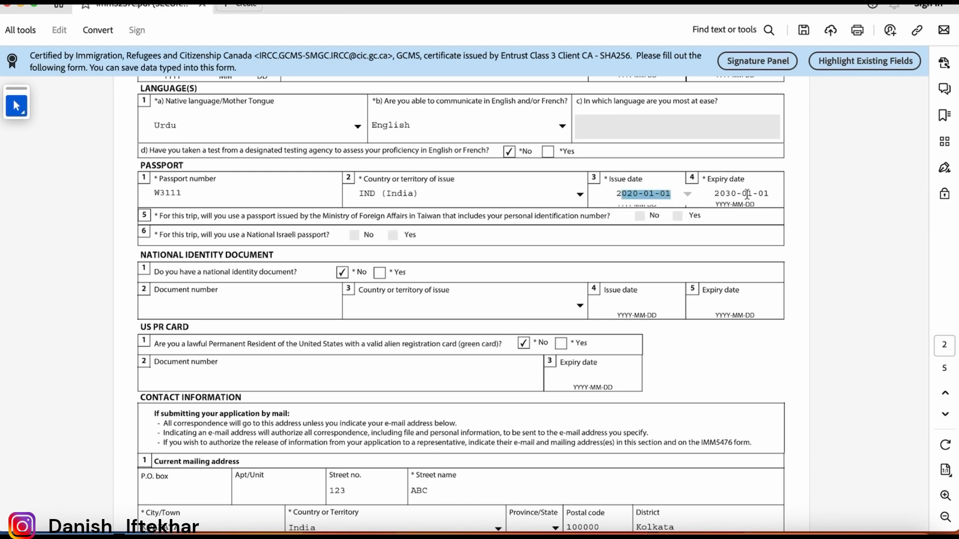
scroll(747, 193, down, 1)
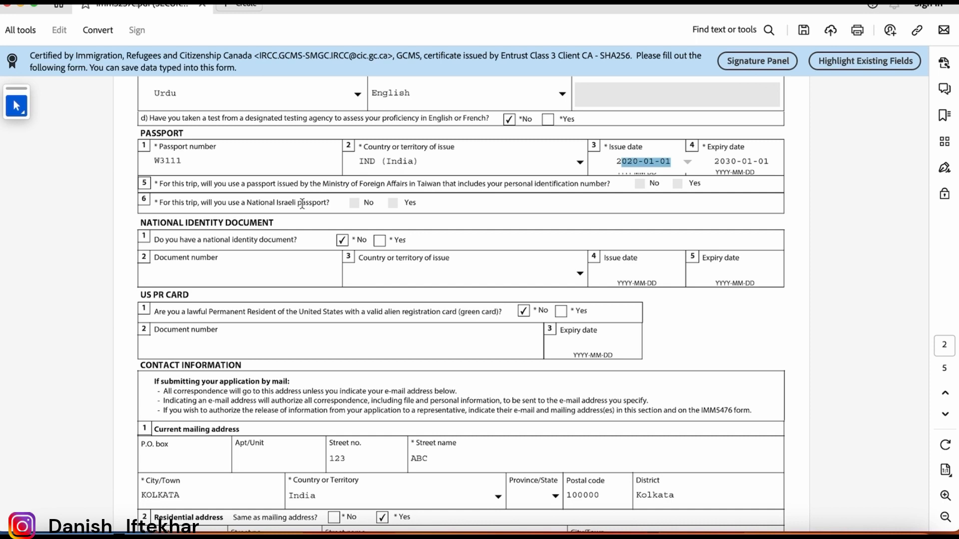
scroll(229, 211, down, 1)
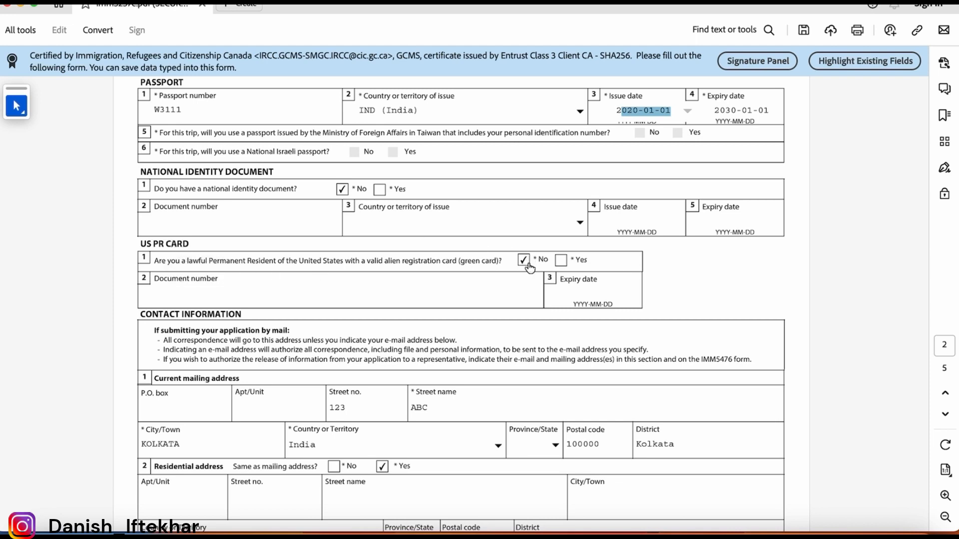
scroll(525, 266, down, 1)
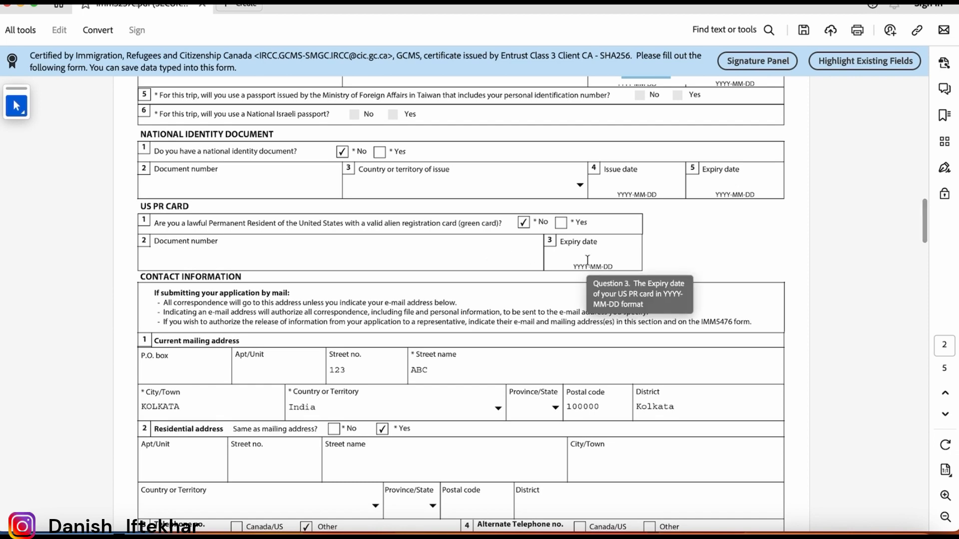
scroll(580, 251, down, 1)
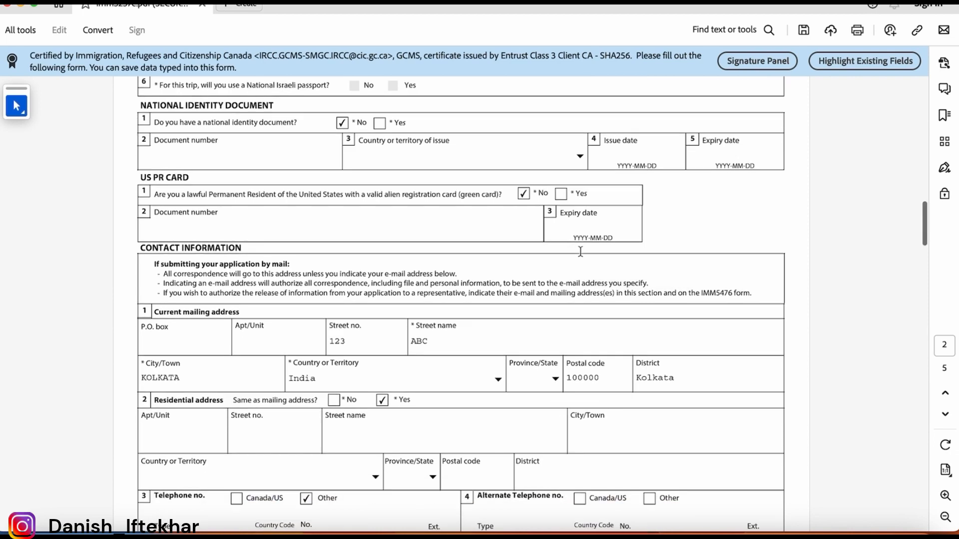
scroll(580, 251, down, 2)
triple_click(739, 224)
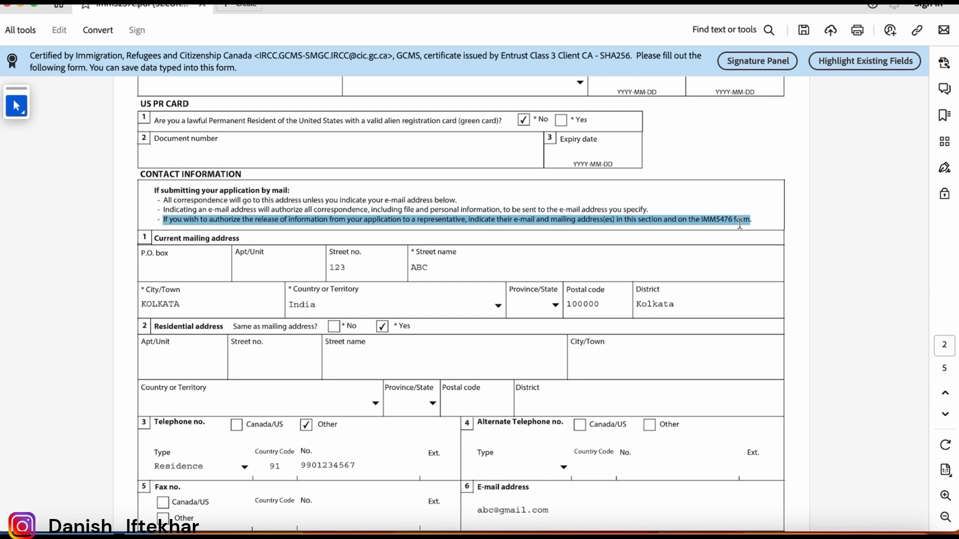
click(238, 240)
mouse_move(237, 240)
mouse_down()
mouse_move(171, 238)
mouse_move(234, 234)
mouse_up()
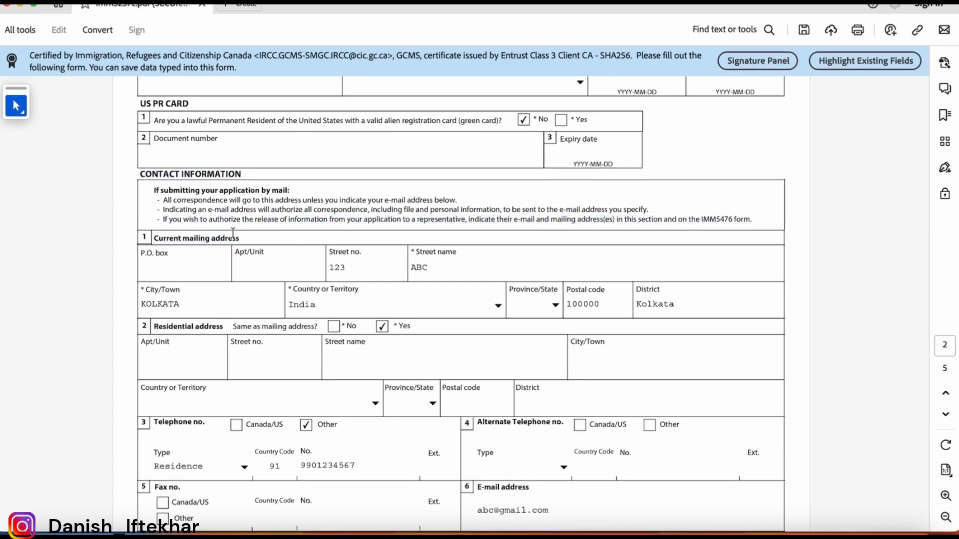
scroll(233, 233, down, 2)
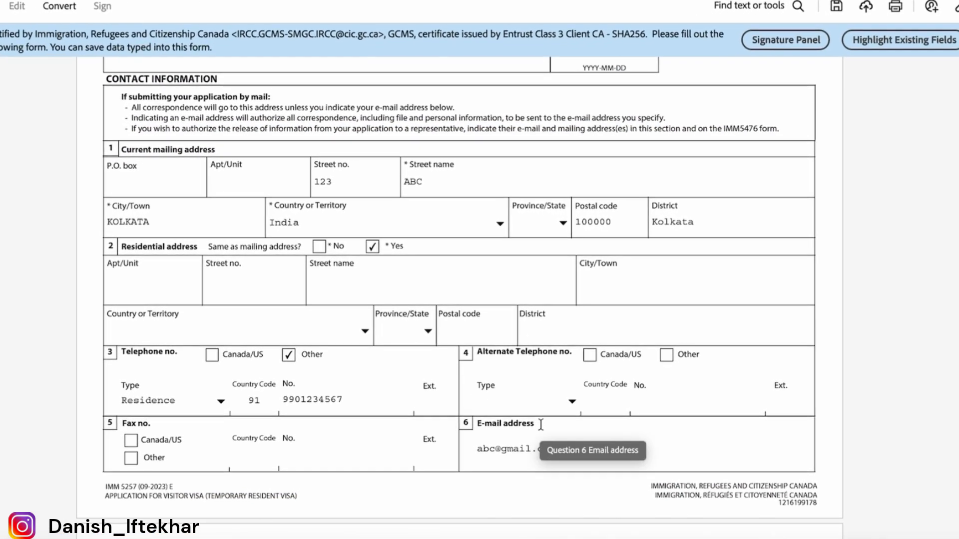
scroll(536, 414, up, 2)
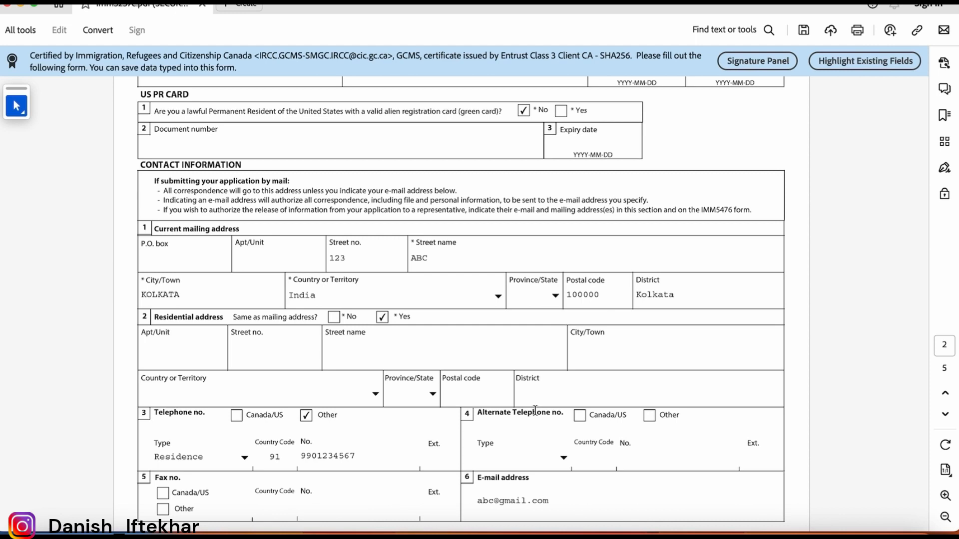
scroll(535, 410, down, 1)
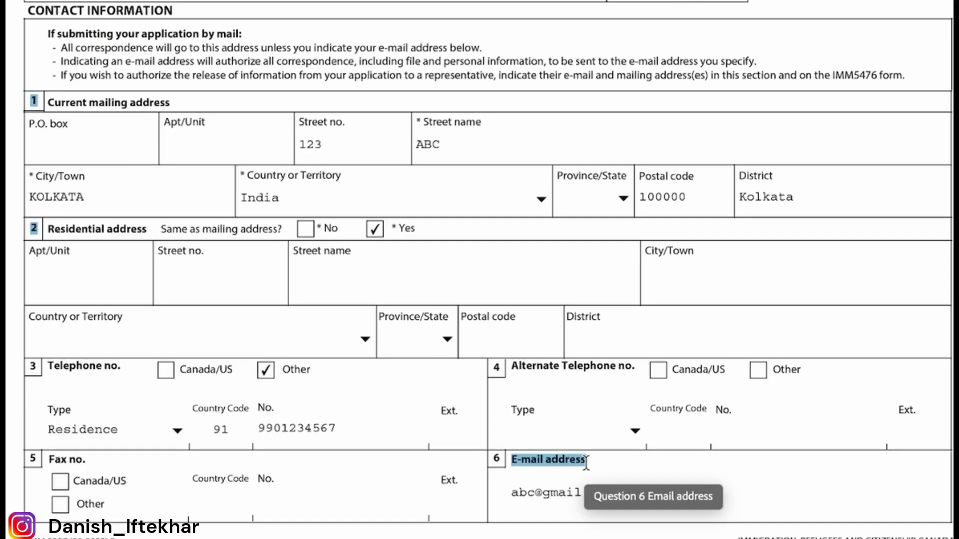
scroll(586, 462, up, 2)
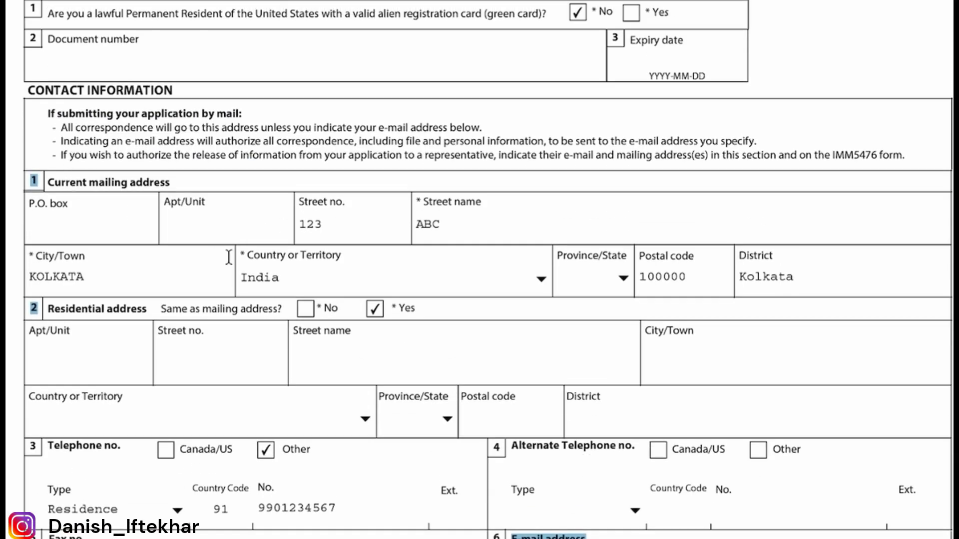
scroll(229, 256, down, 2)
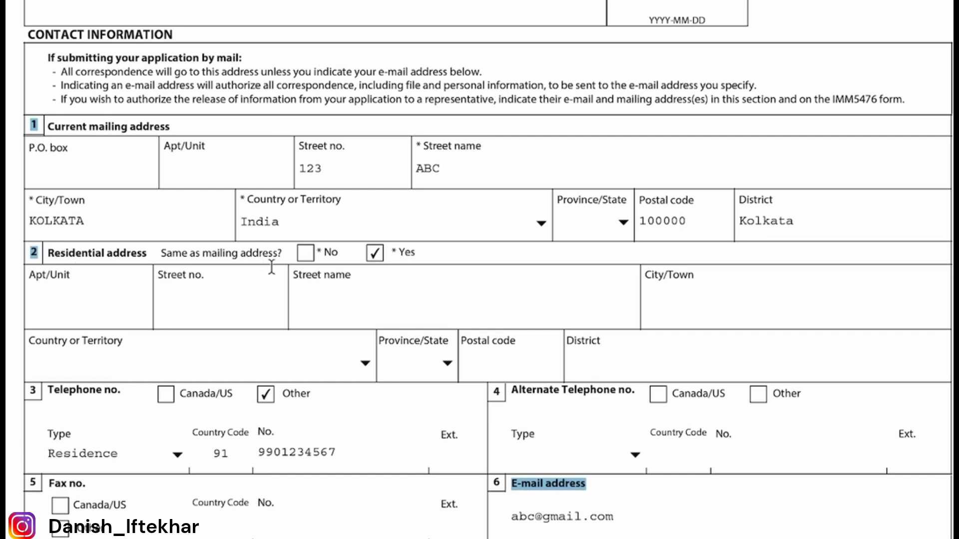
click(305, 252)
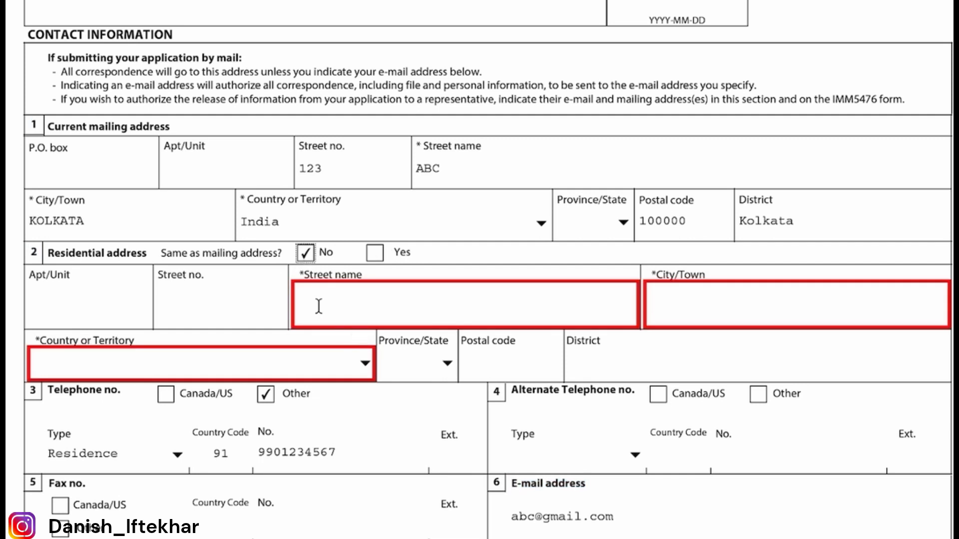
click(374, 254)
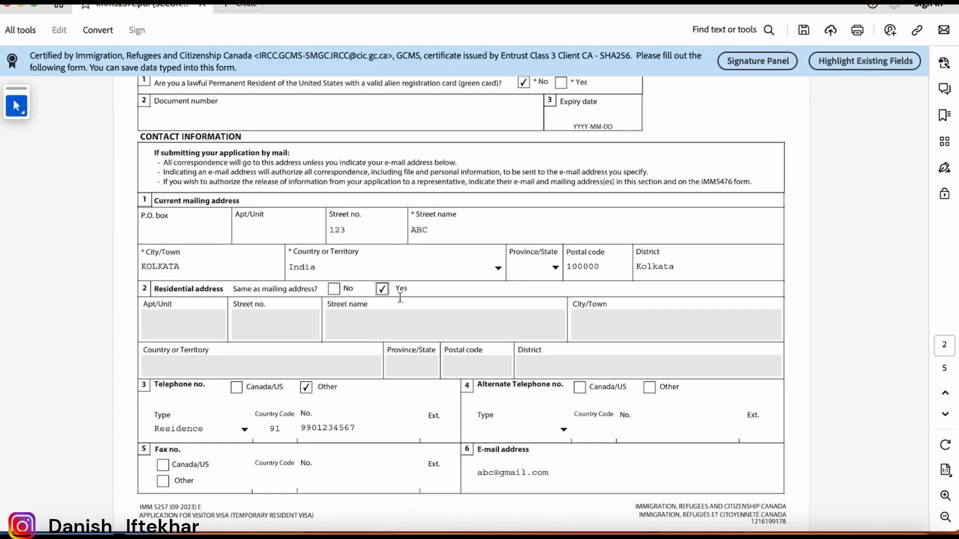
scroll(390, 267, down, 3)
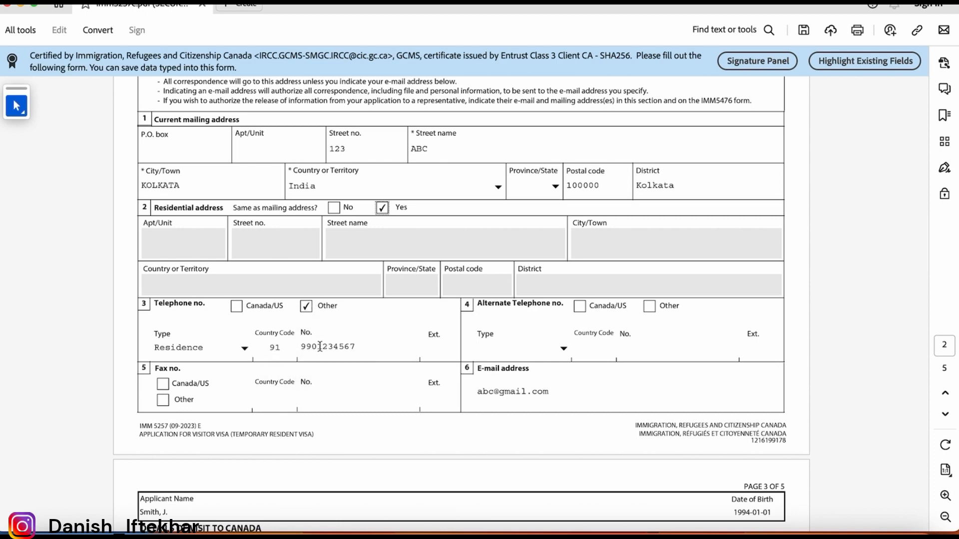
Scroll to page 3 and check the visit dates 2024-03-01 to 2024-03-12
scroll(320, 347, down, 1)
scroll(423, 318, down, 1)
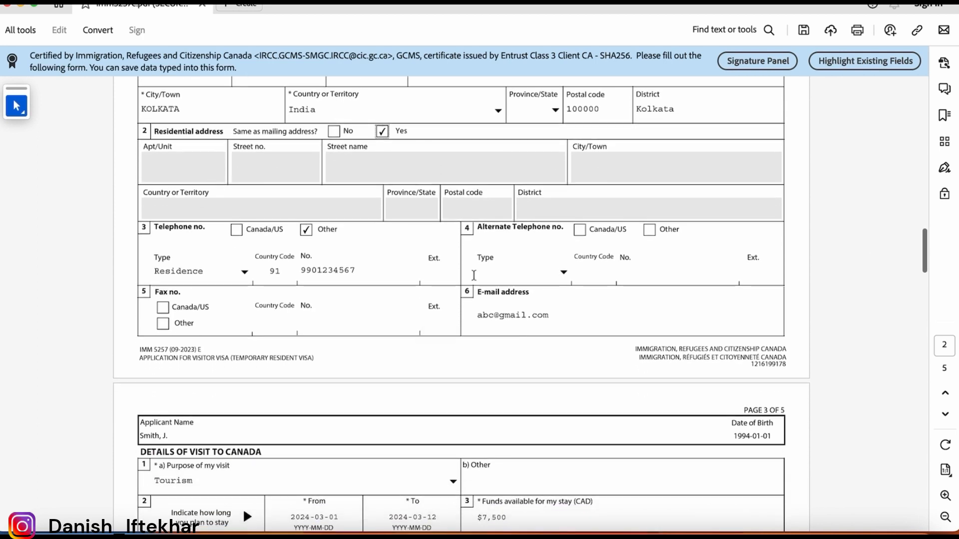
scroll(646, 265, down, 1)
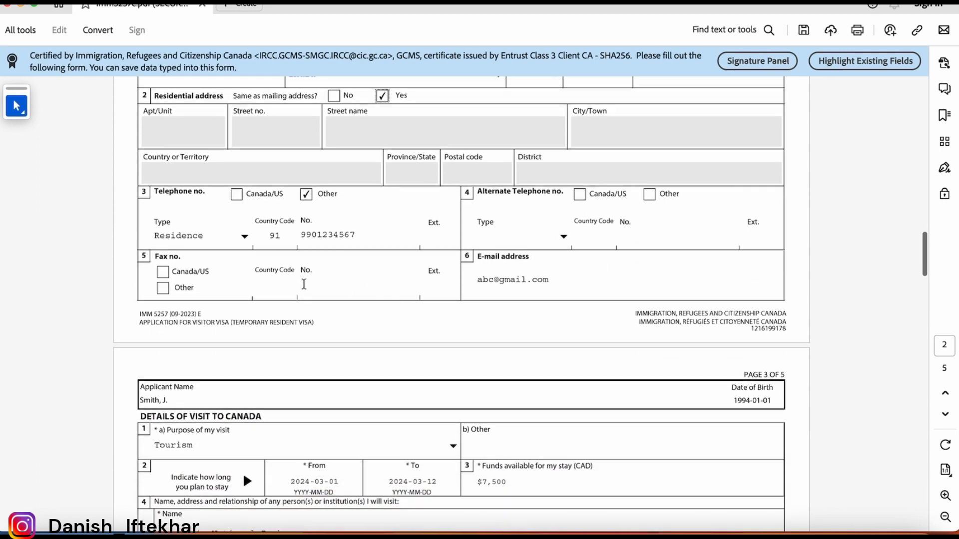
scroll(309, 283, down, 1)
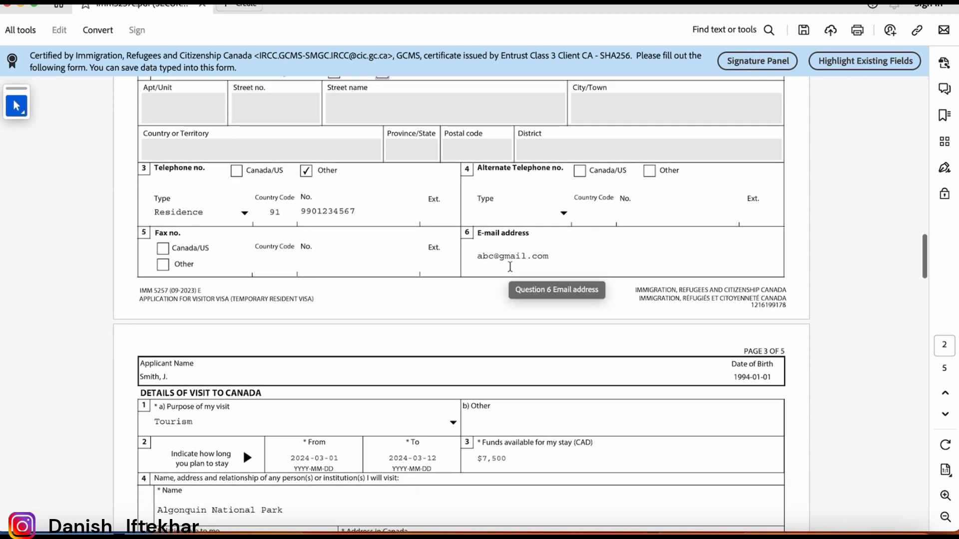
scroll(510, 267, down, 5)
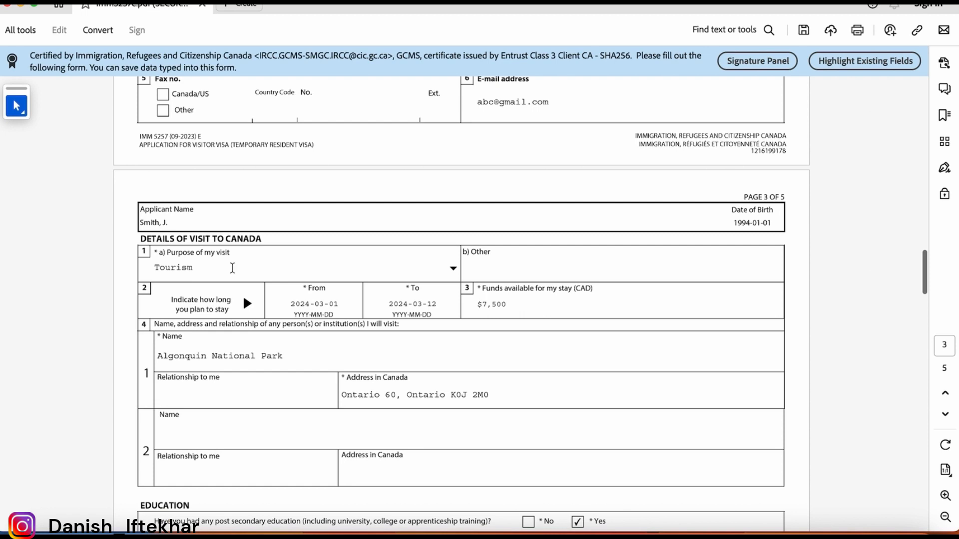
scroll(315, 316, up, 1)
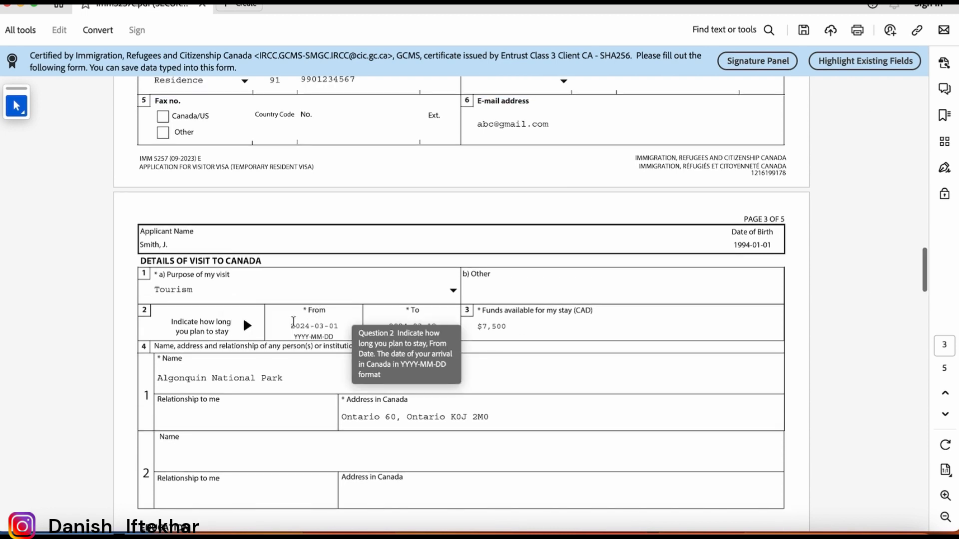
drag(285, 325, 342, 325)
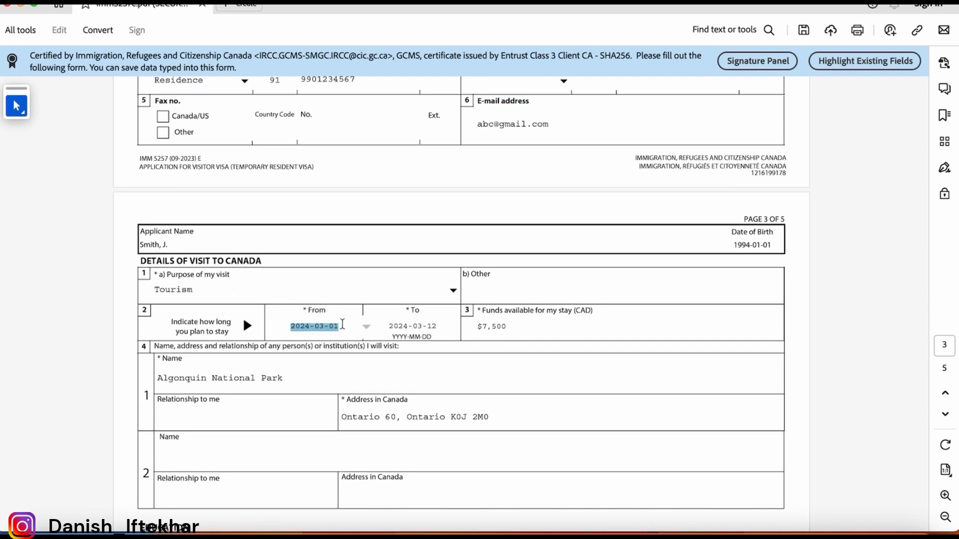
drag(436, 327, 389, 330)
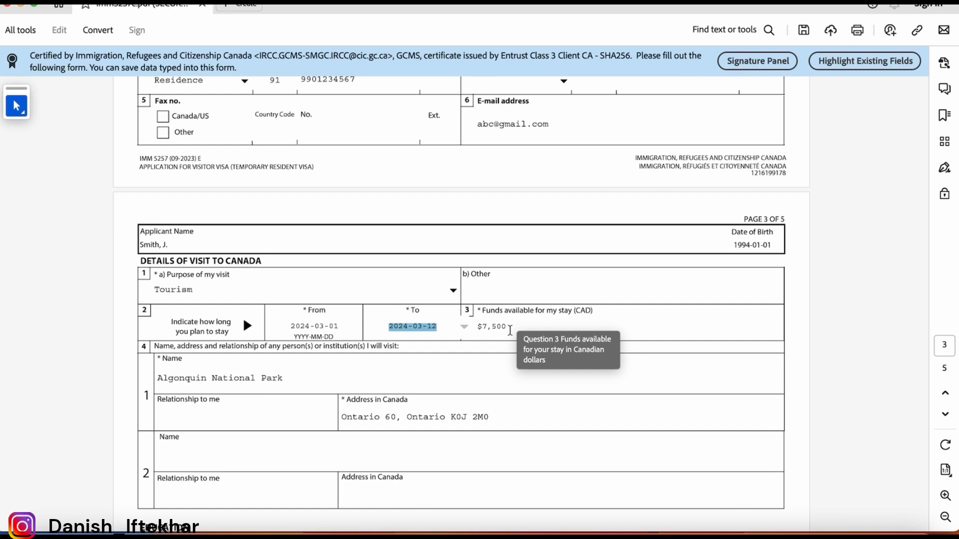
scroll(510, 330, down, 2)
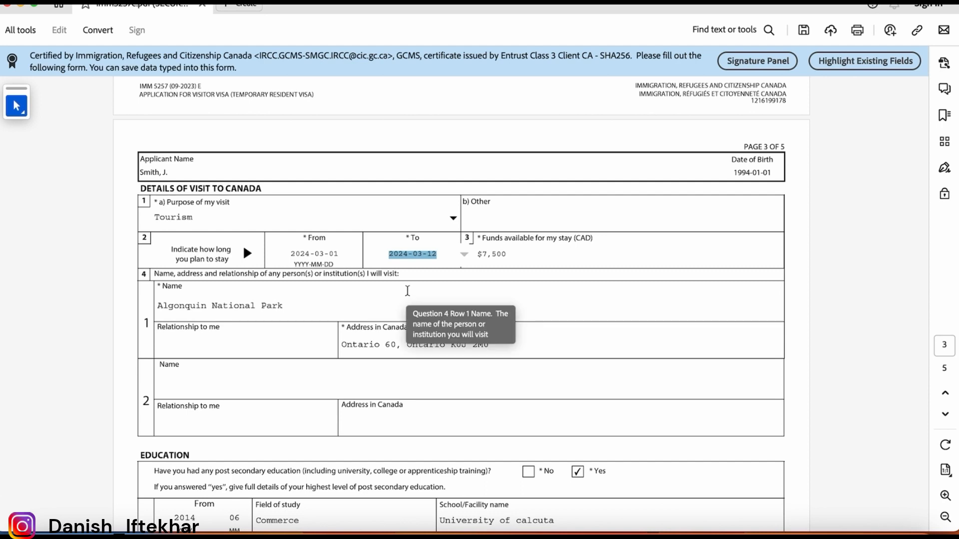
scroll(408, 291, down, 1)
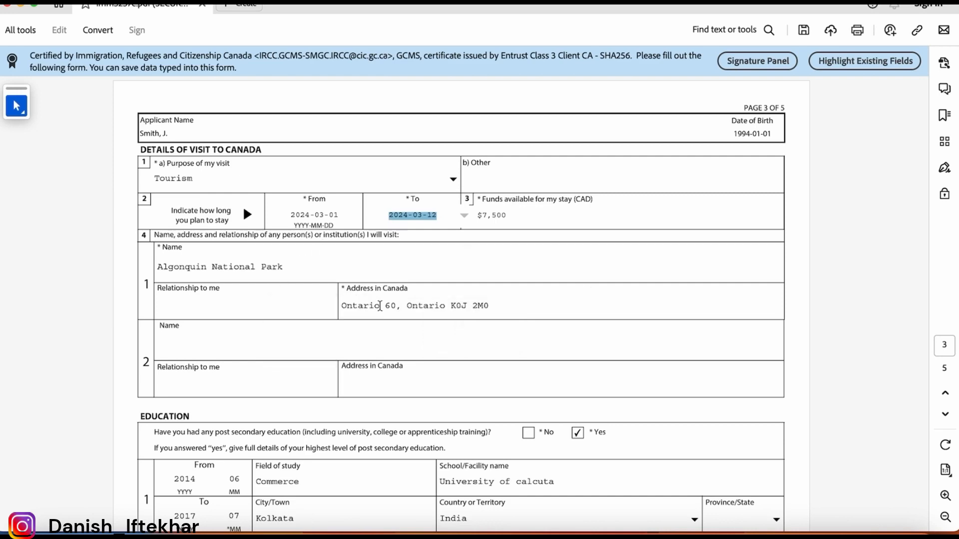
Point out the employment instructions and their past 10 years requirement
scroll(394, 310, down, 5)
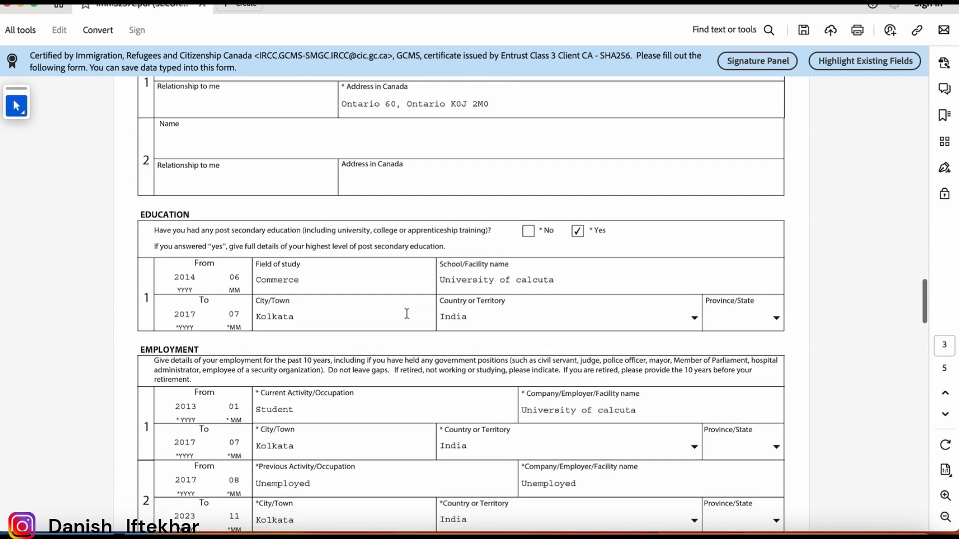
drag(447, 244, 376, 248)
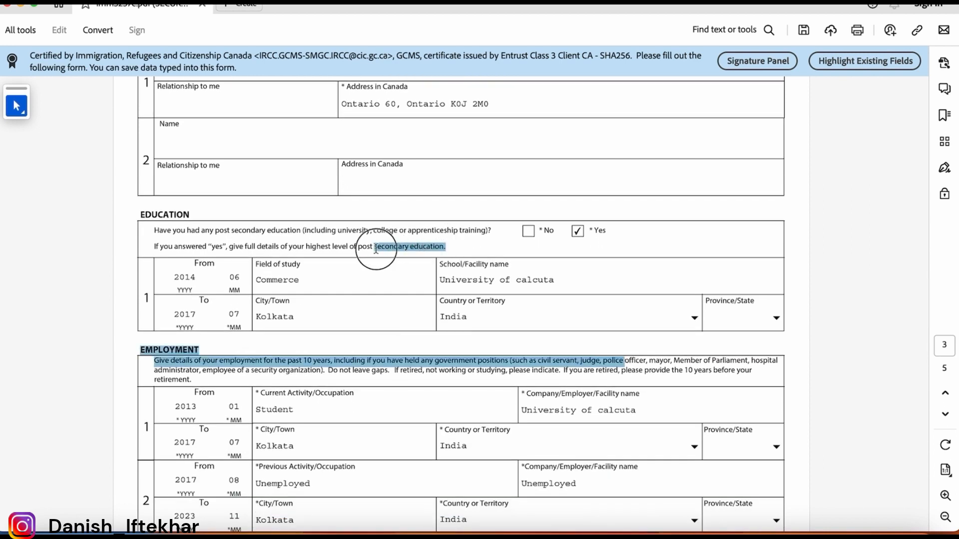
click(309, 244)
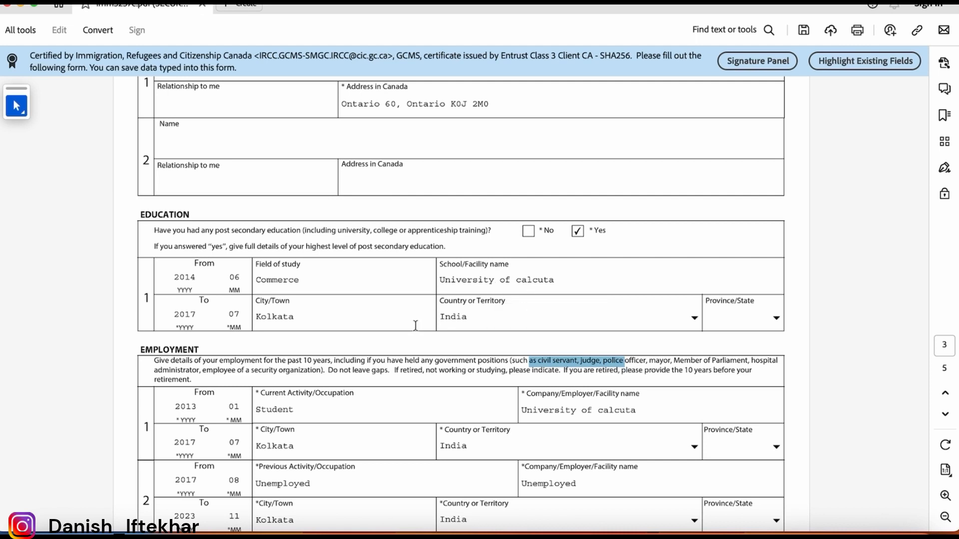
scroll(555, 344, down, 4)
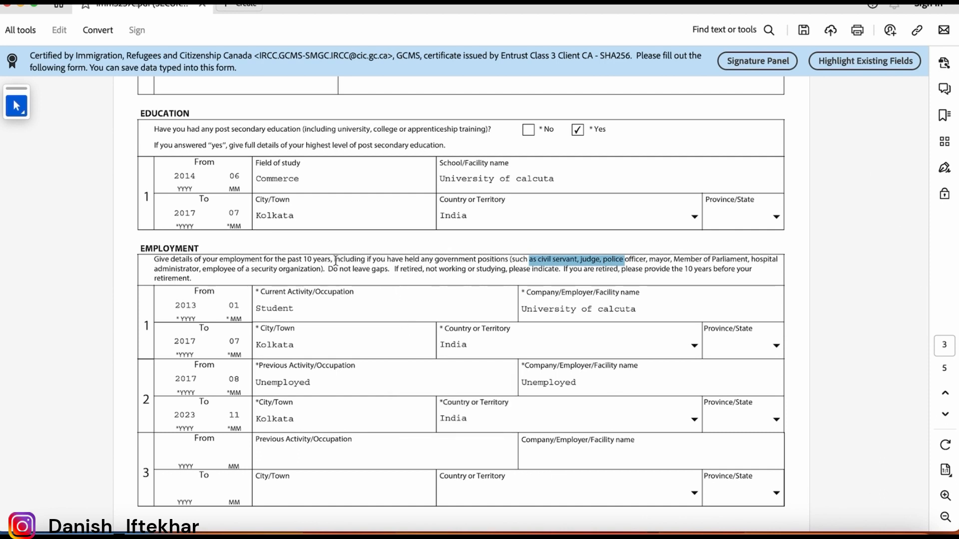
drag(365, 260, 388, 272)
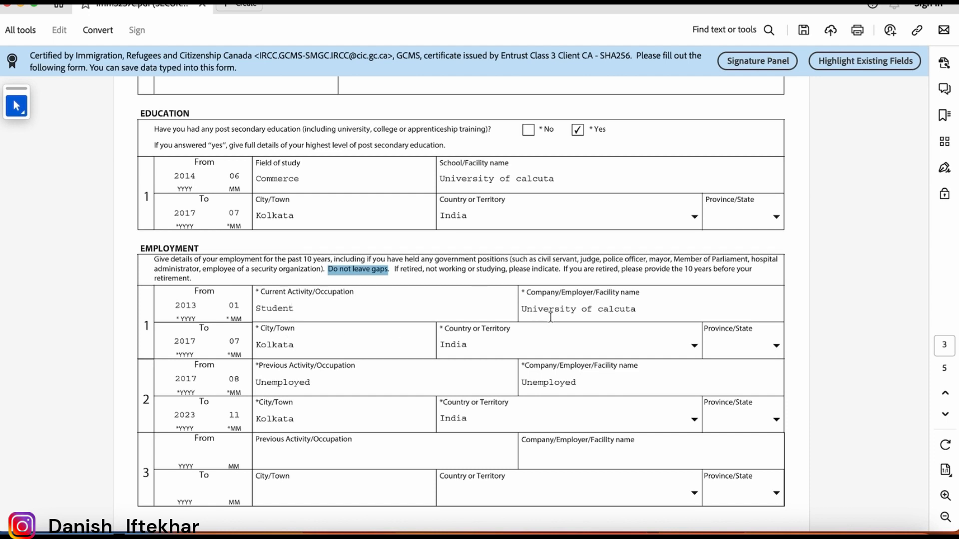
Correct the employer to 'University of calcutta' and review the Unemployed entries
click(629, 307)
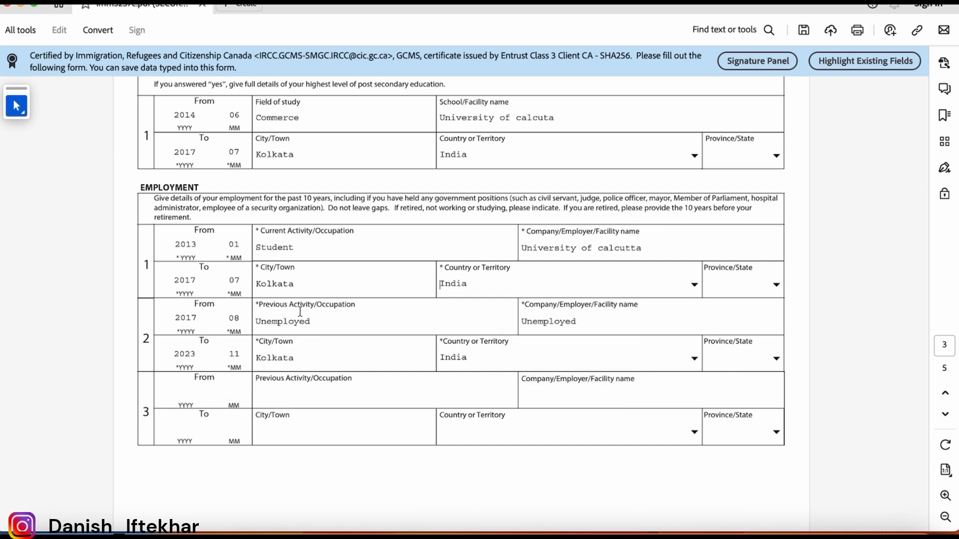
drag(314, 324, 254, 318)
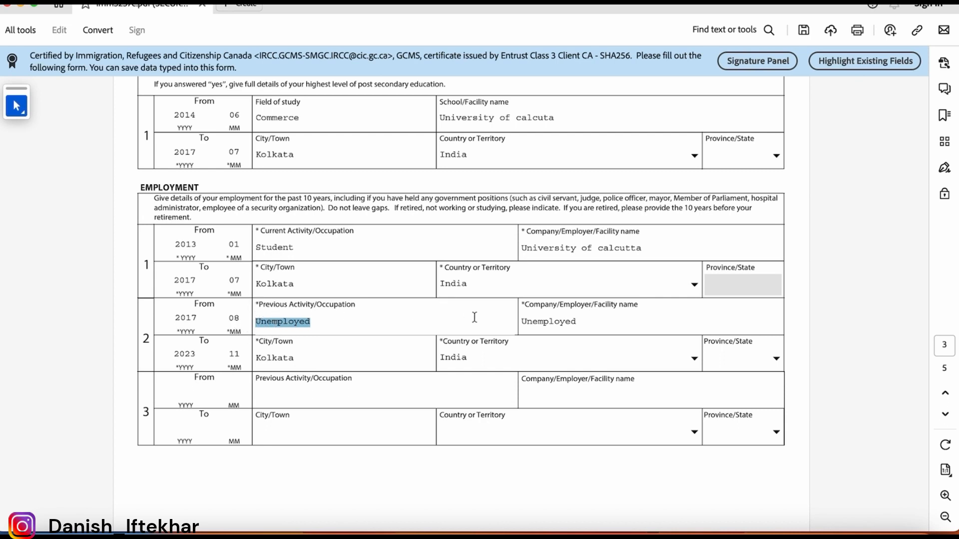
double_click(560, 322)
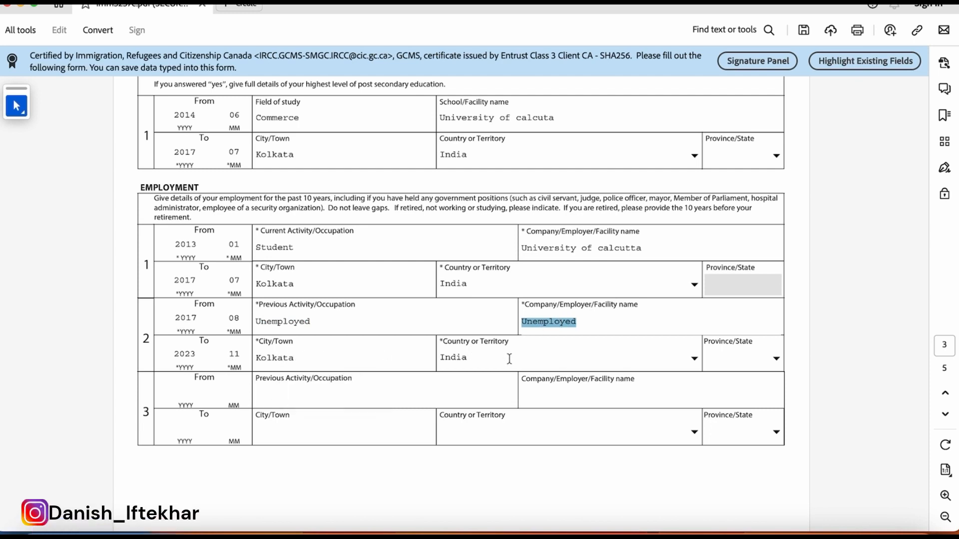
double_click(270, 319)
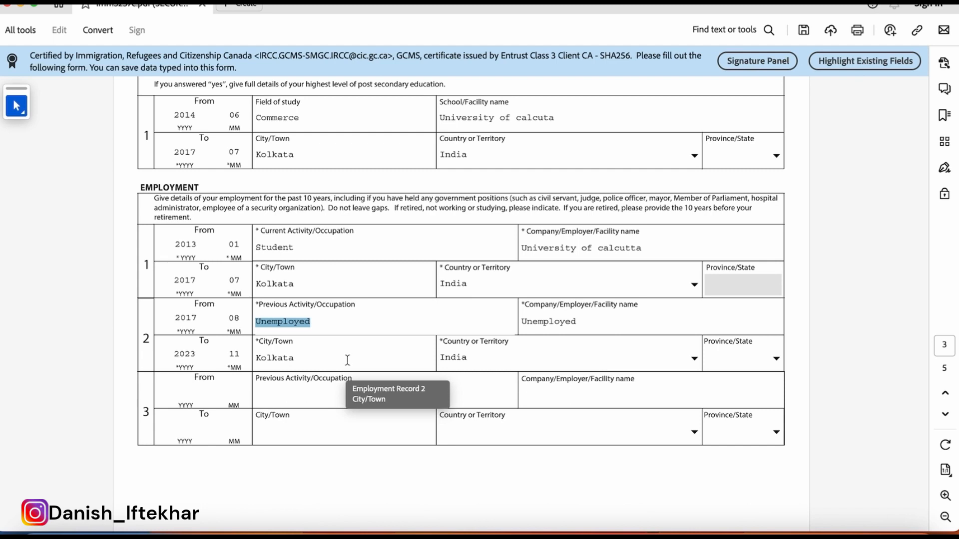
scroll(347, 360, down, 10)
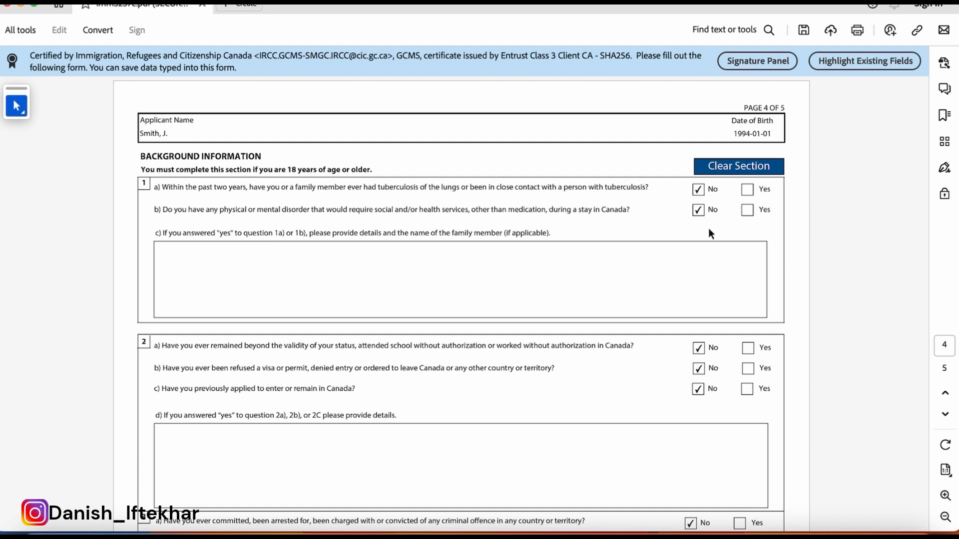
Scroll through page 4's background questions, confirming each answer is No, to page 5
scroll(709, 250, down, 2)
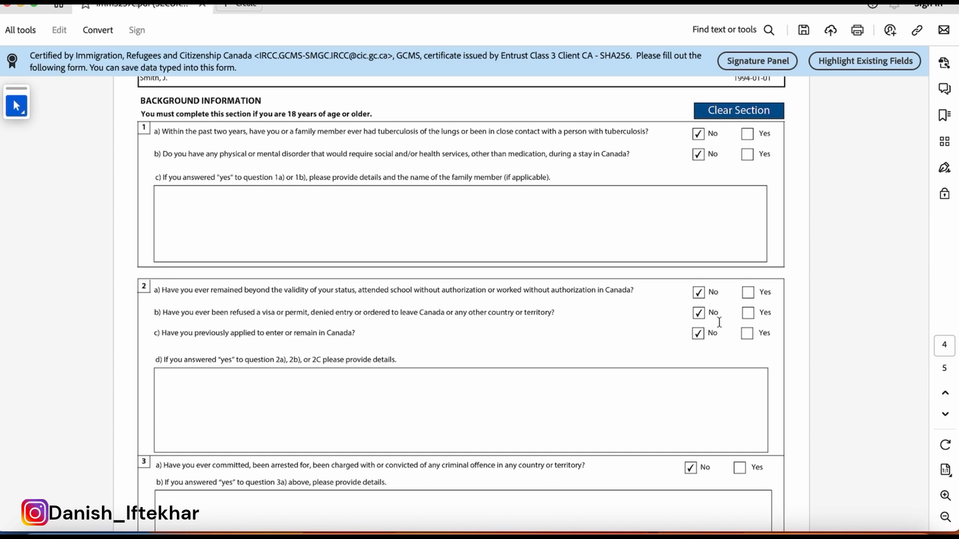
scroll(719, 322, down, 1)
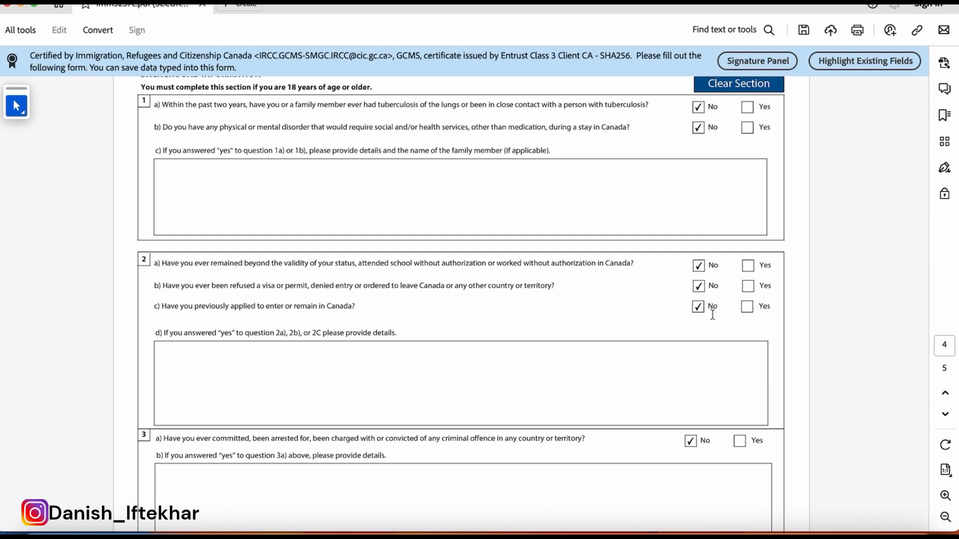
scroll(713, 316, down, 5)
scroll(713, 314, down, 1)
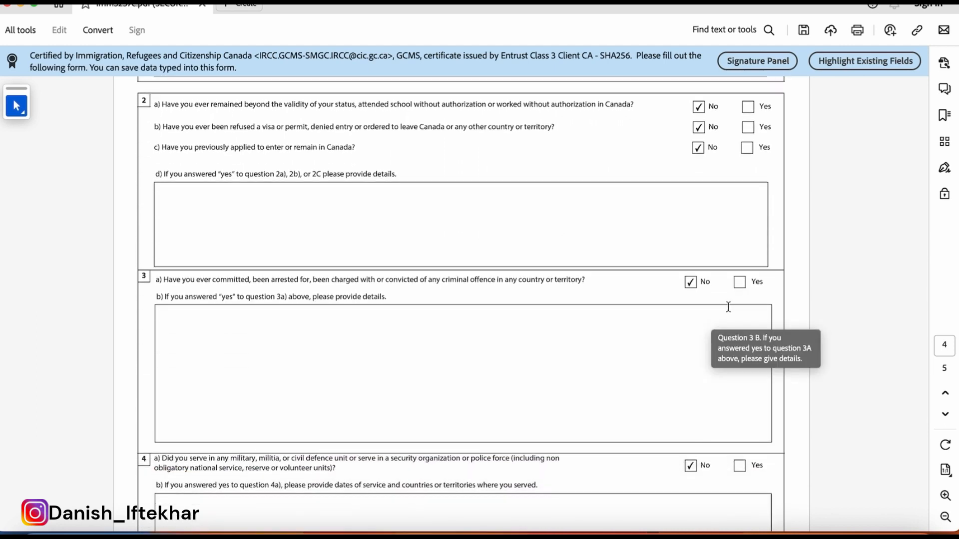
scroll(714, 293, down, 3)
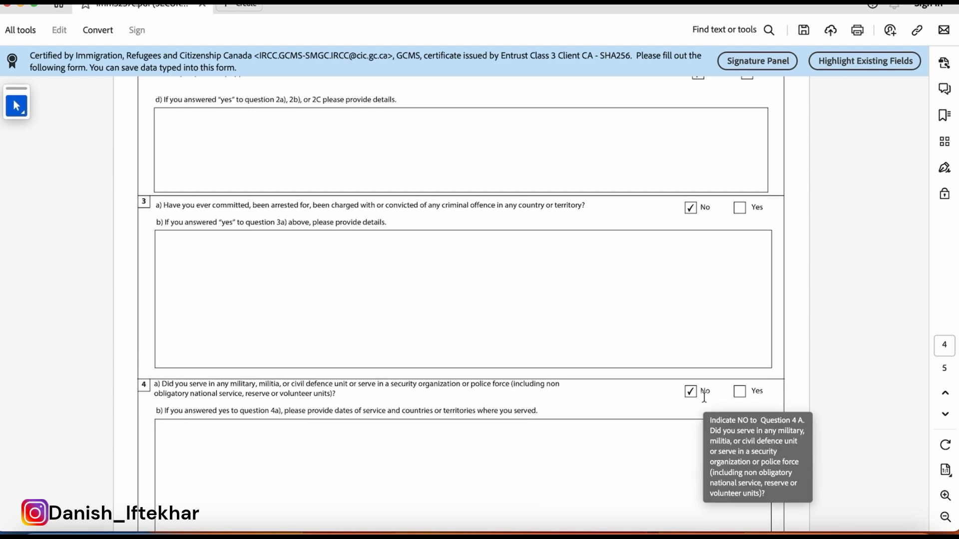
scroll(705, 393, down, 12)
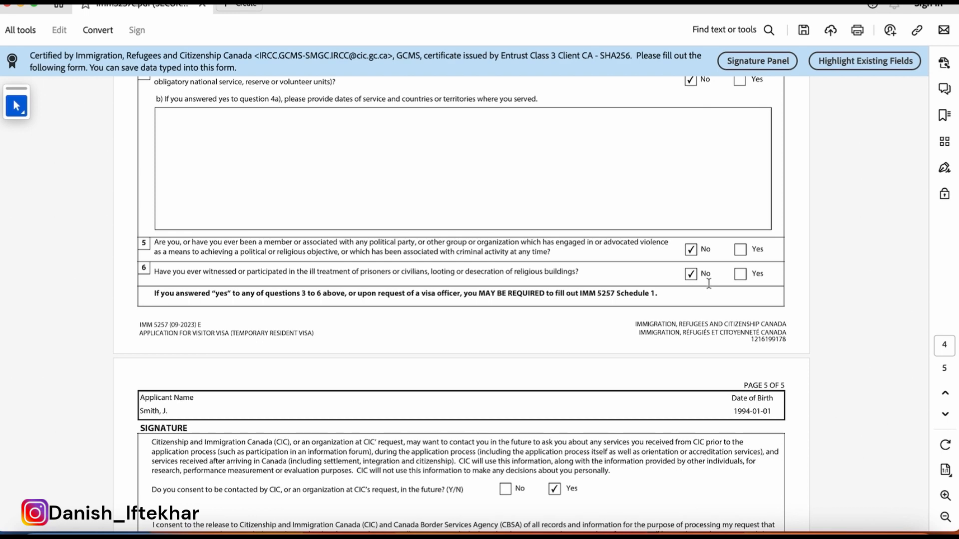
scroll(711, 287, down, 5)
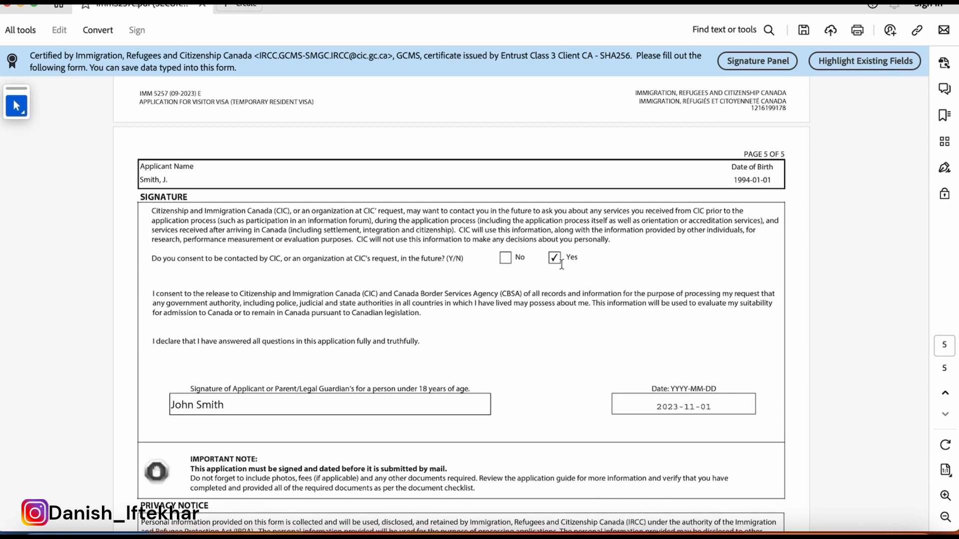
Check the typed signature and 2023-11-01 date, then reach the closing privacy notice
scroll(530, 358, down, 2)
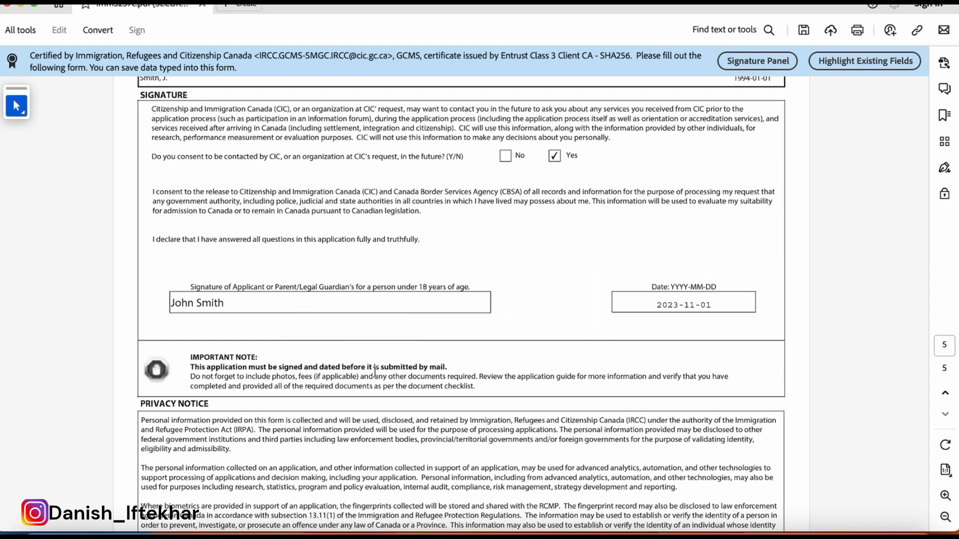
scroll(374, 371, down, 3)
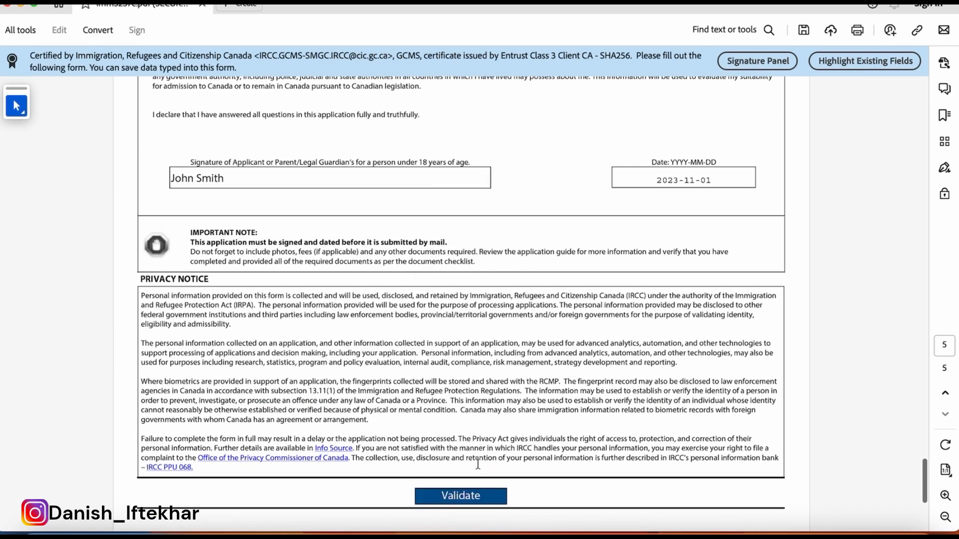
scroll(503, 428, up, 2)
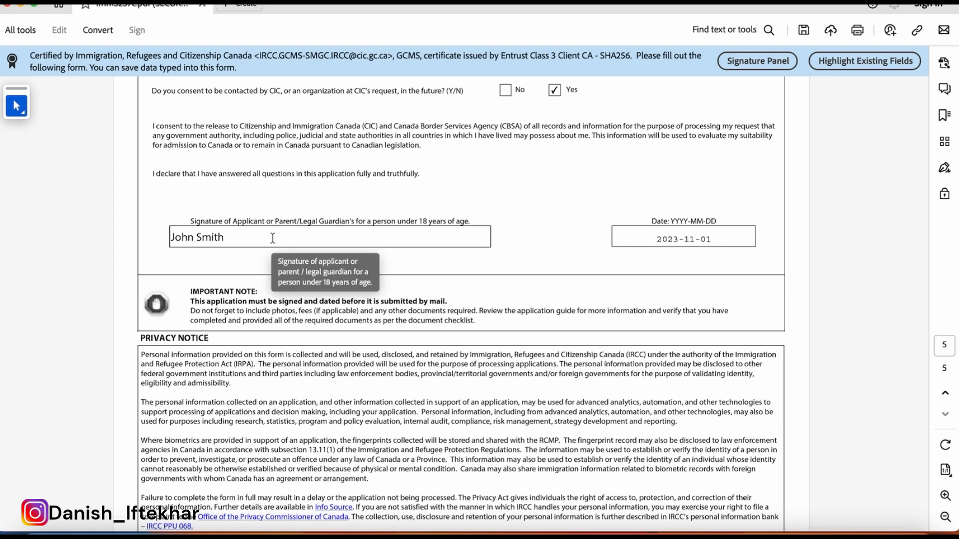
drag(246, 240, 160, 238)
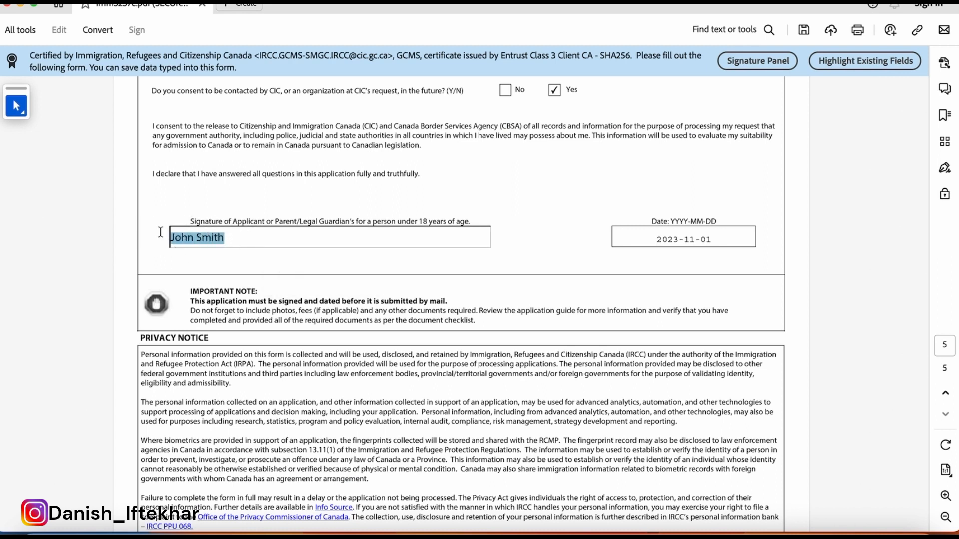
double_click(667, 242)
scroll(493, 269, down, 5)
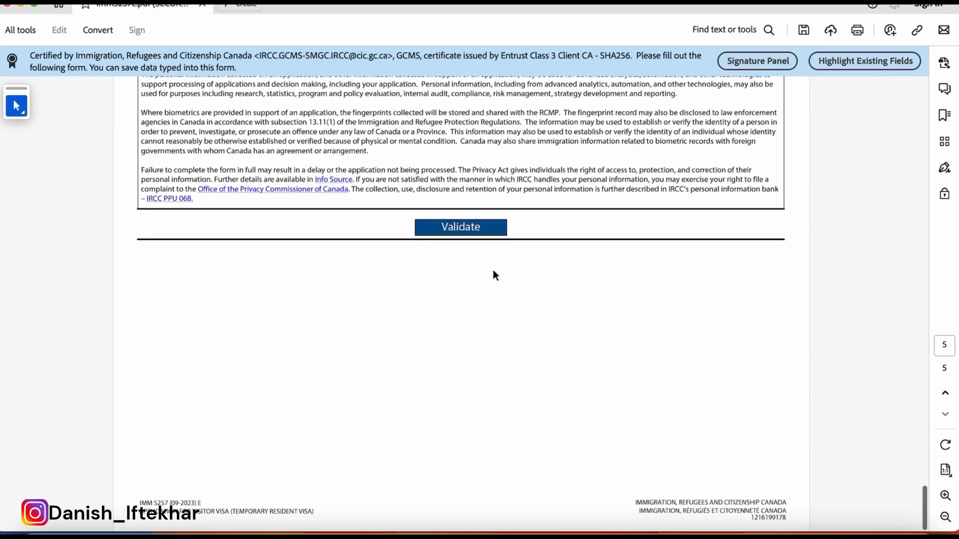
Validate the IMM5257 form, accept the success message, and check the barcode page 6
click(460, 228)
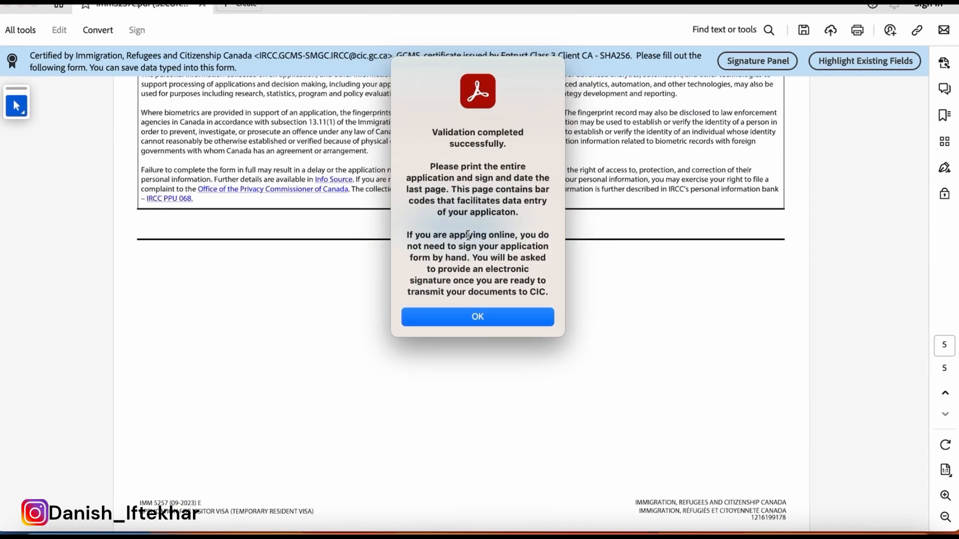
click(496, 322)
scroll(496, 325, down, 15)
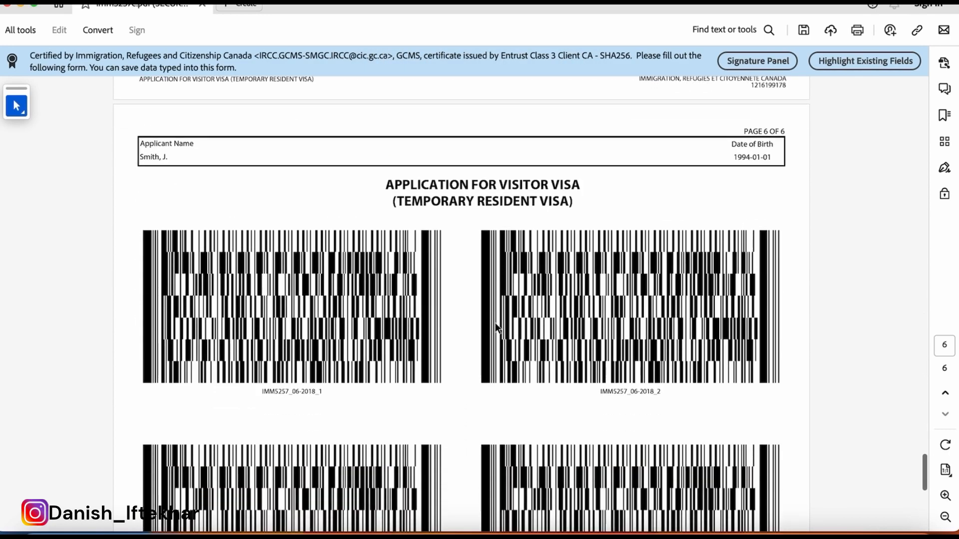
scroll(495, 325, up, 20)
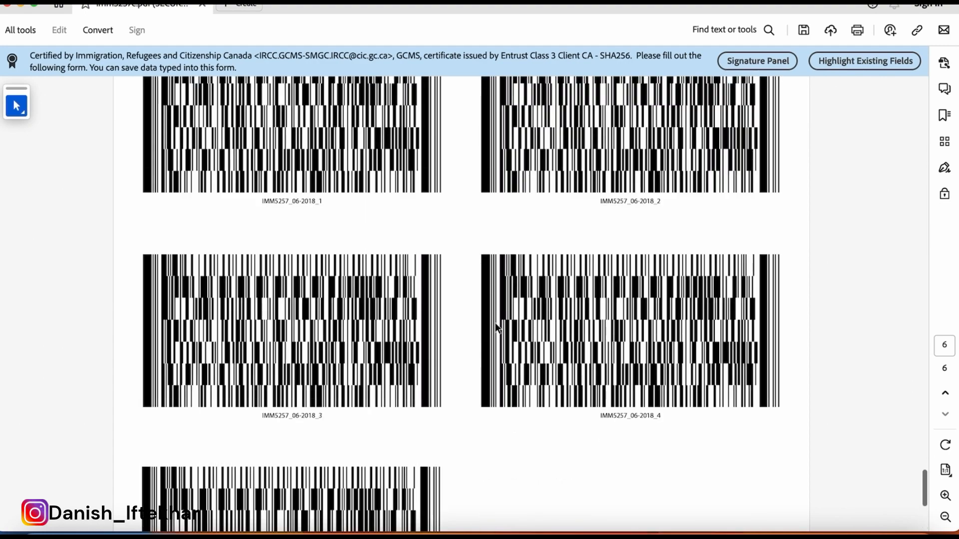
scroll(495, 323, up, 20)
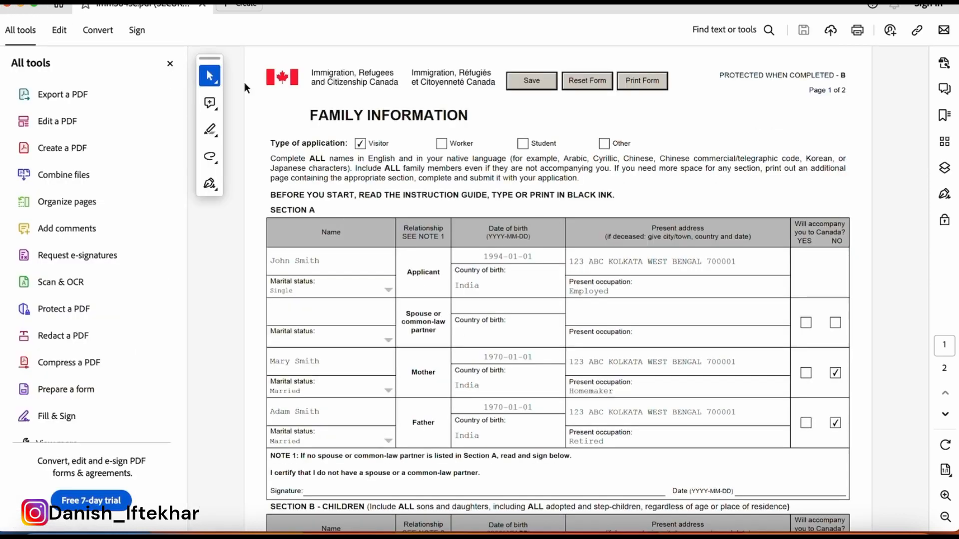
Widen the family form and review the applicant's row, occupation Employed
click(169, 63)
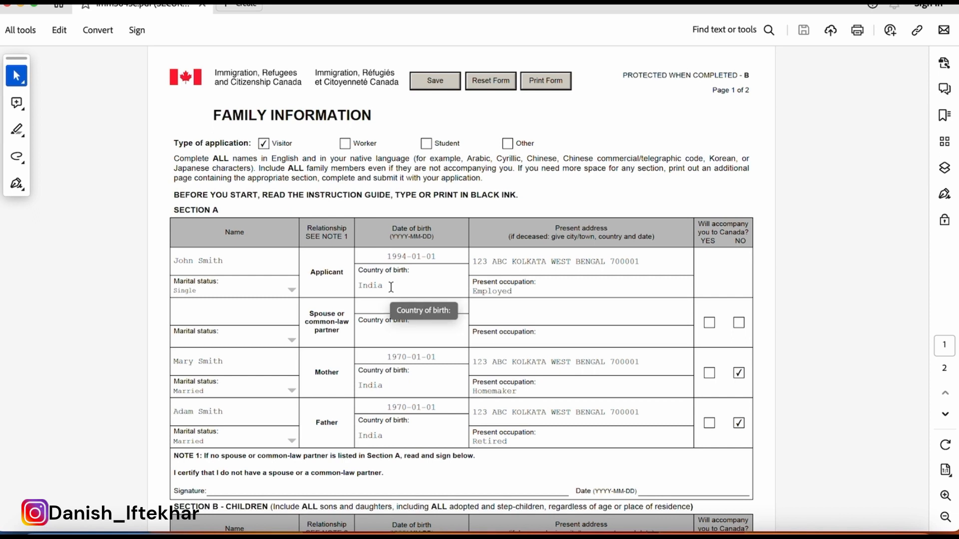
scroll(440, 346, down, 1)
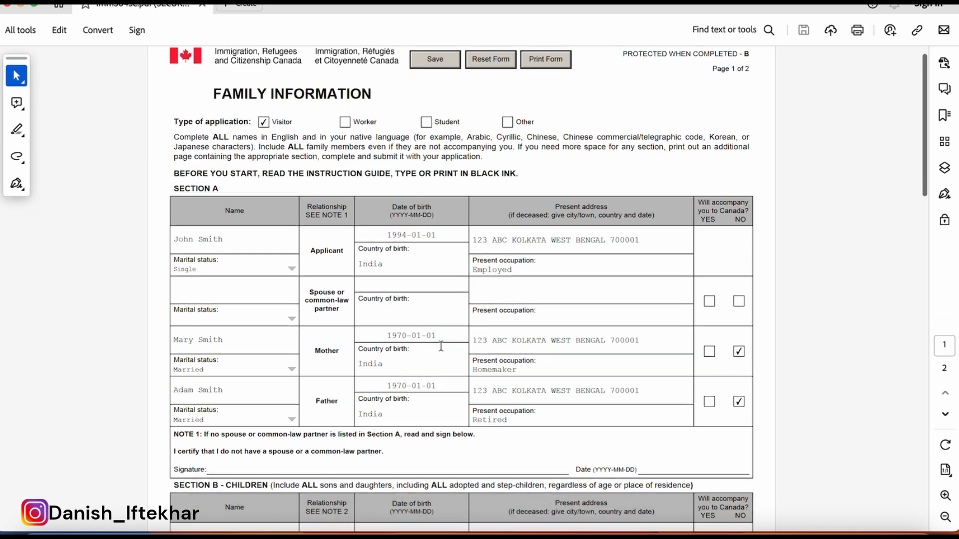
double_click(324, 240)
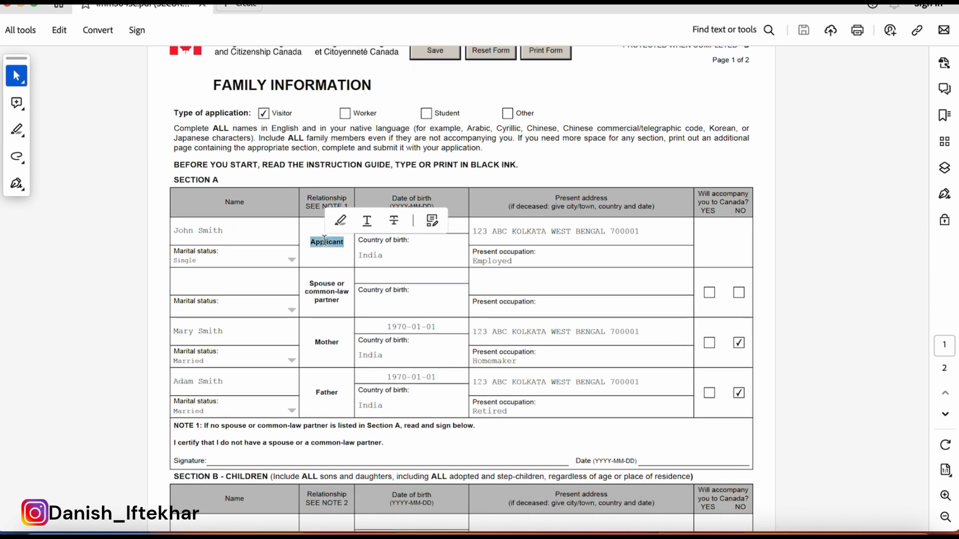
click(230, 231)
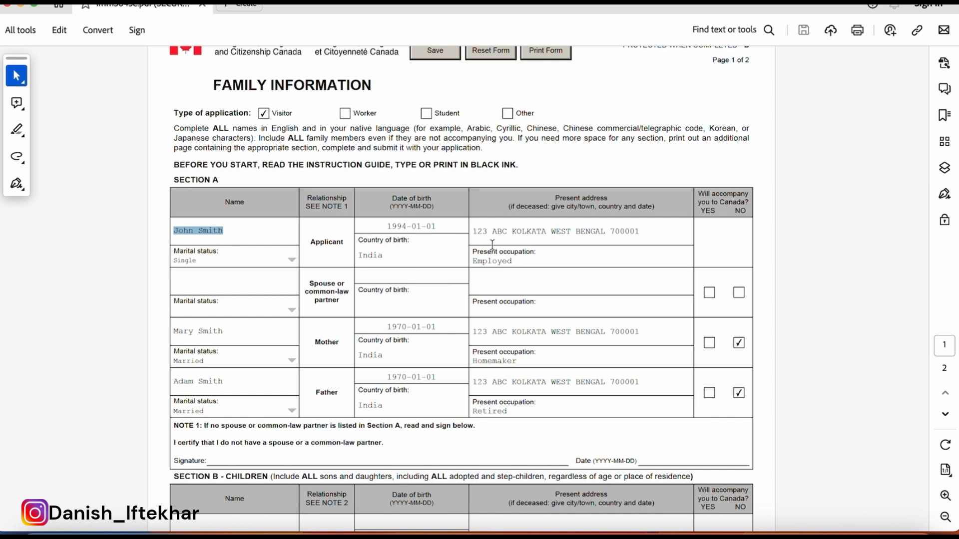
drag(513, 260, 466, 260)
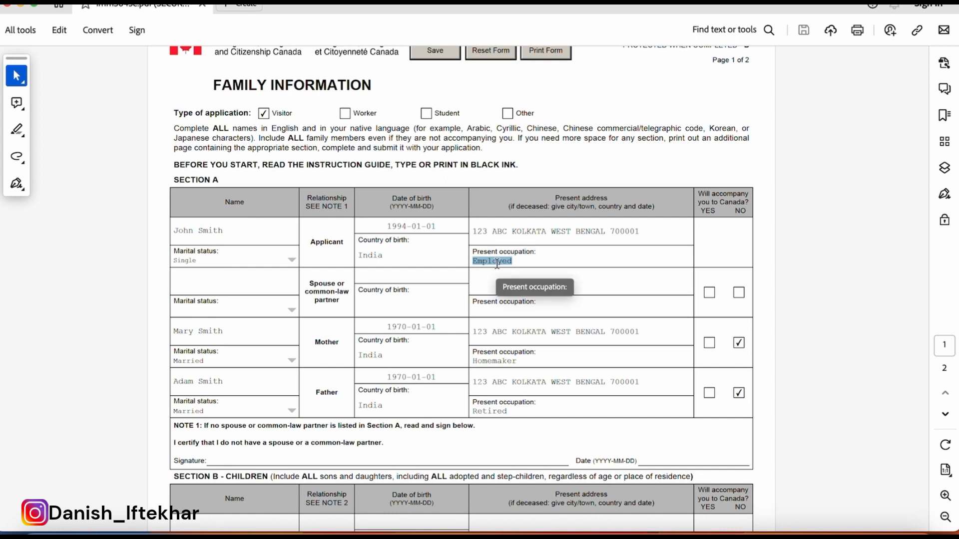
Check the Spouse or common-law partner label and the mother's row, occupation Homemaker
scroll(496, 281, down, 1)
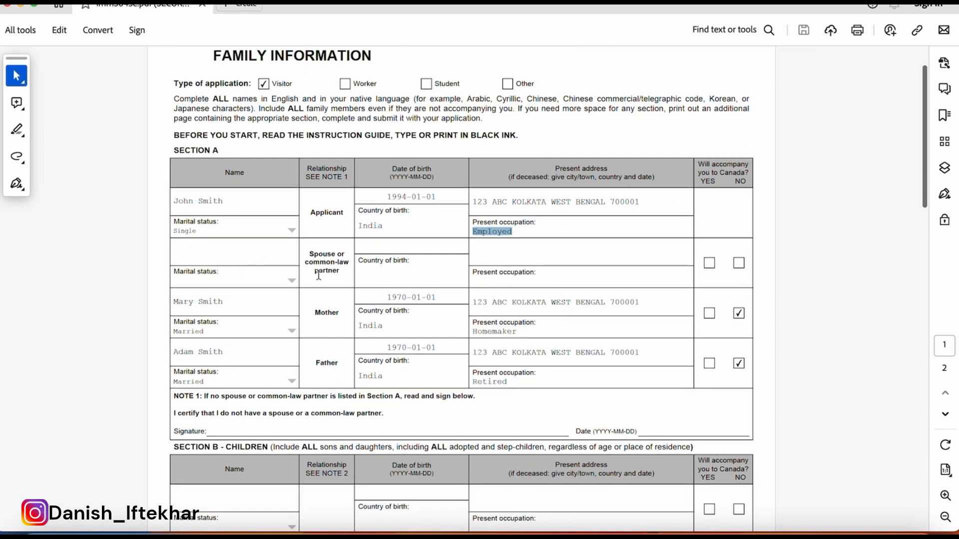
drag(339, 275, 307, 253)
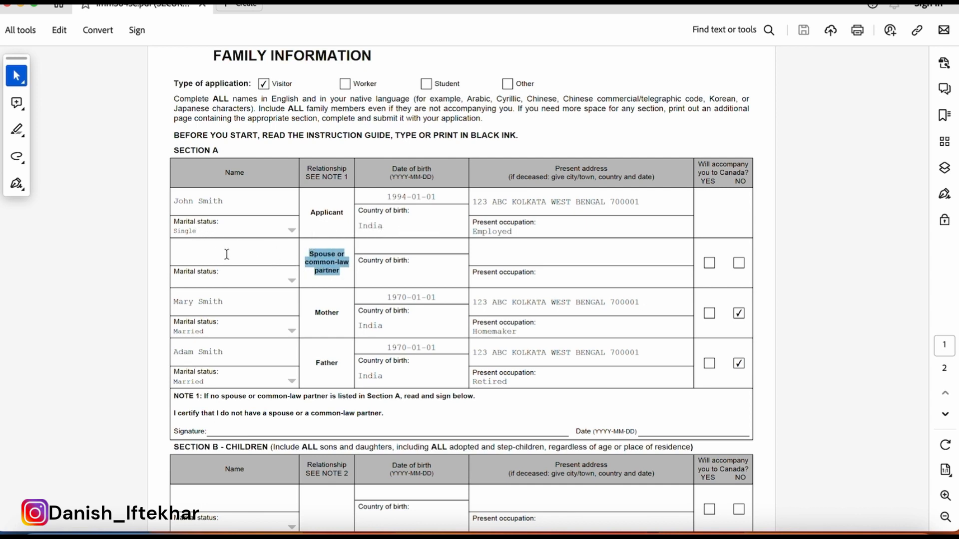
scroll(342, 274, down, 1)
double_click(331, 278)
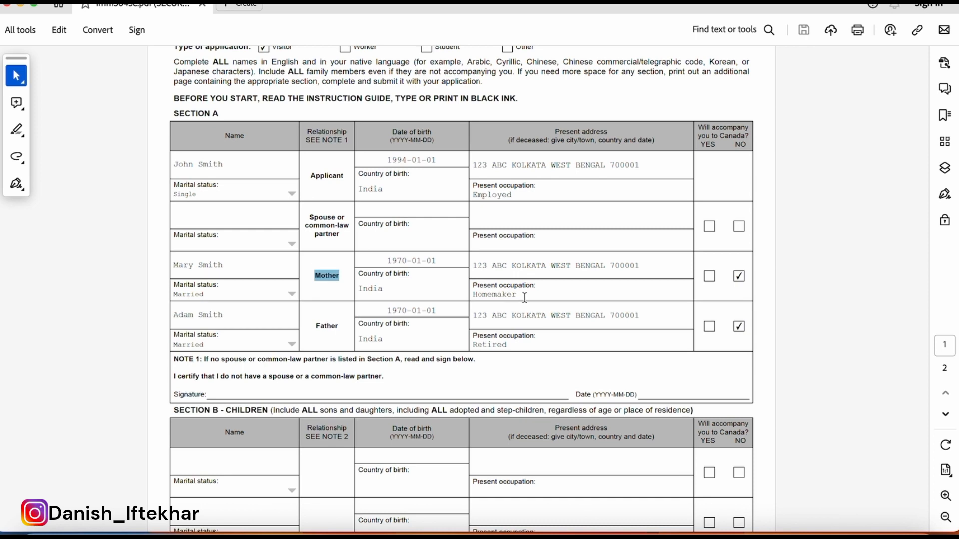
drag(525, 298, 474, 295)
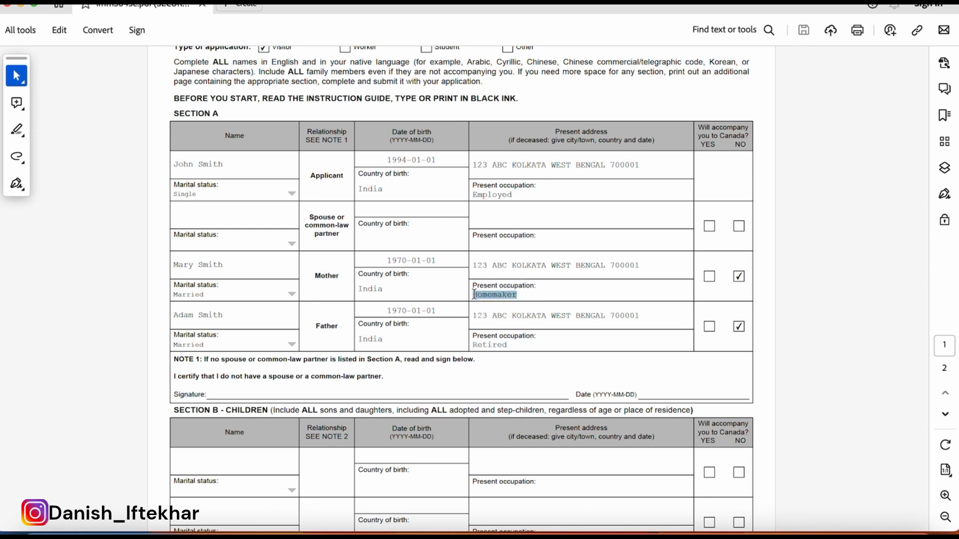
scroll(522, 294, down, 1)
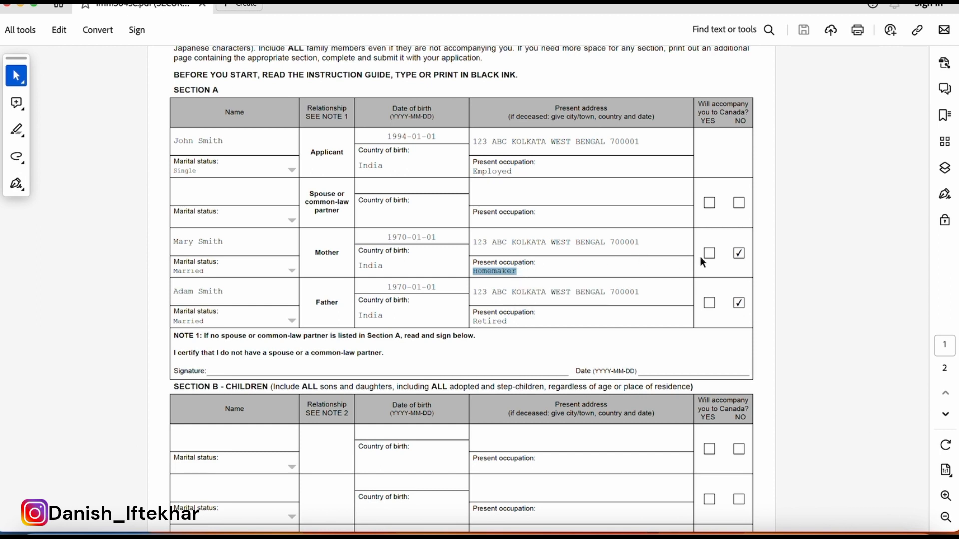
drag(754, 116, 701, 106)
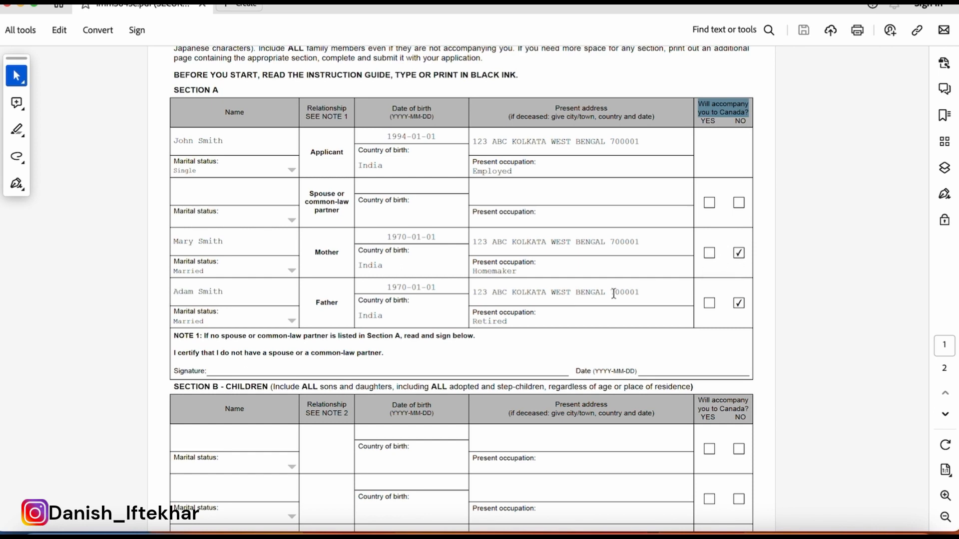
scroll(613, 294, down, 1)
double_click(329, 277)
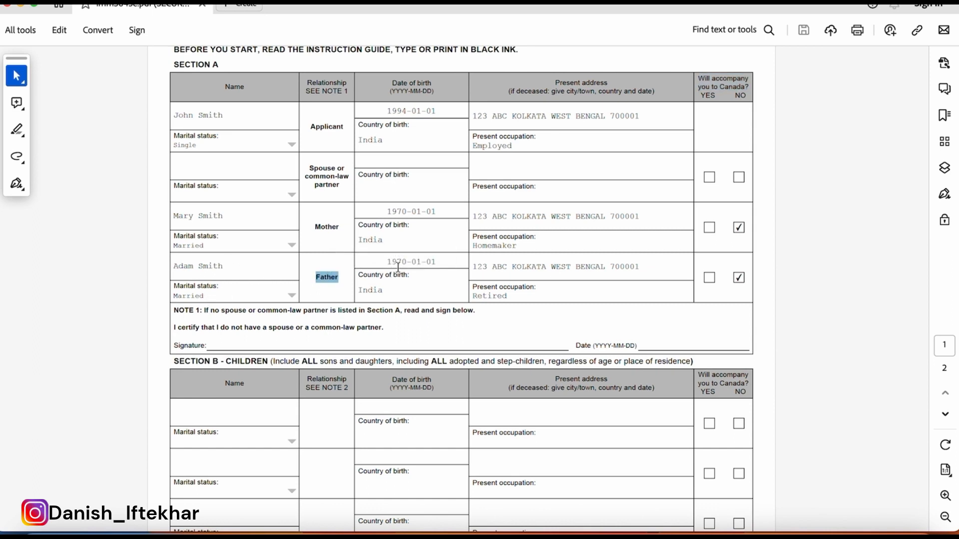
click(395, 264)
click(375, 291)
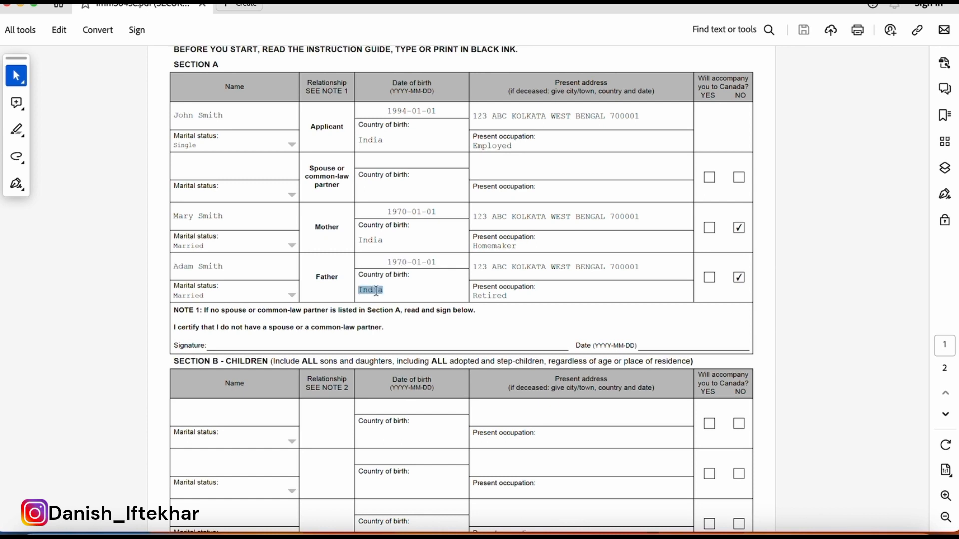
double_click(559, 266)
click(493, 296)
scroll(741, 281, down, 3)
scroll(740, 279, down, 2)
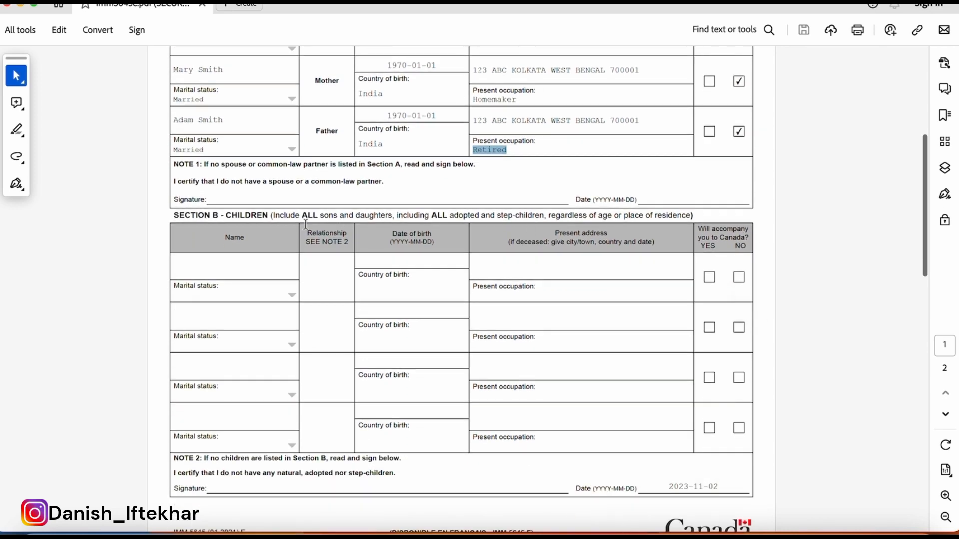
scroll(304, 225, up, 1)
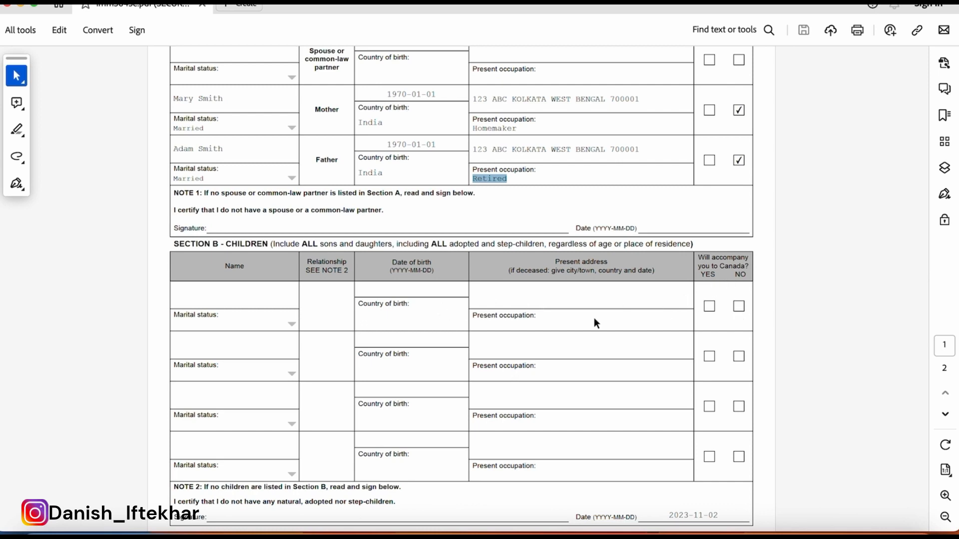
scroll(425, 231, up, 3)
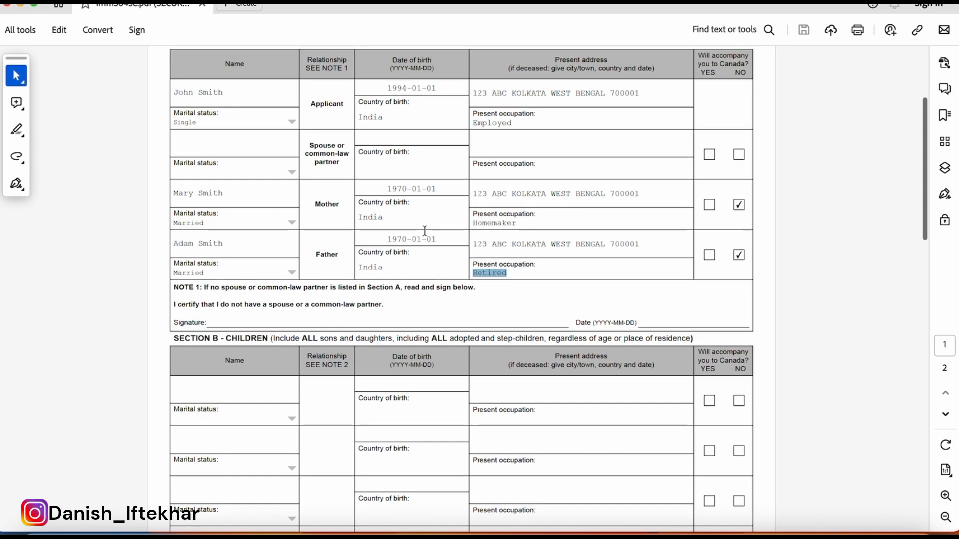
scroll(425, 231, down, 2)
scroll(425, 231, down, 1)
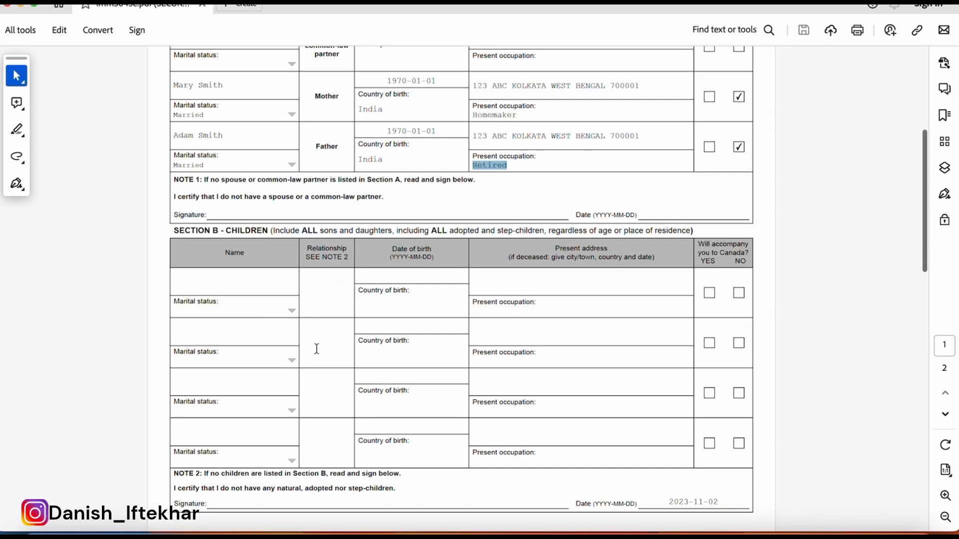
scroll(317, 349, down, 10)
scroll(317, 348, down, 8)
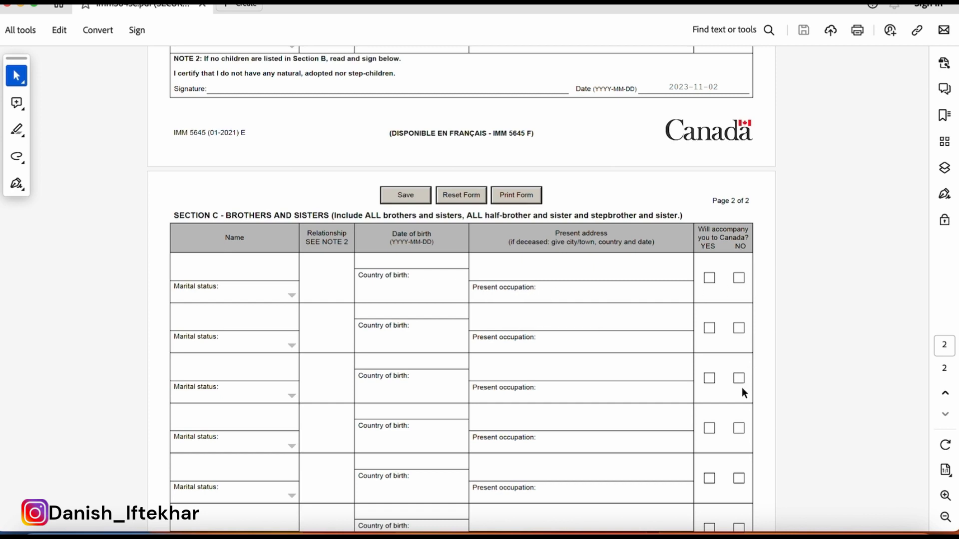
scroll(743, 393, down, 10)
scroll(742, 392, down, 3)
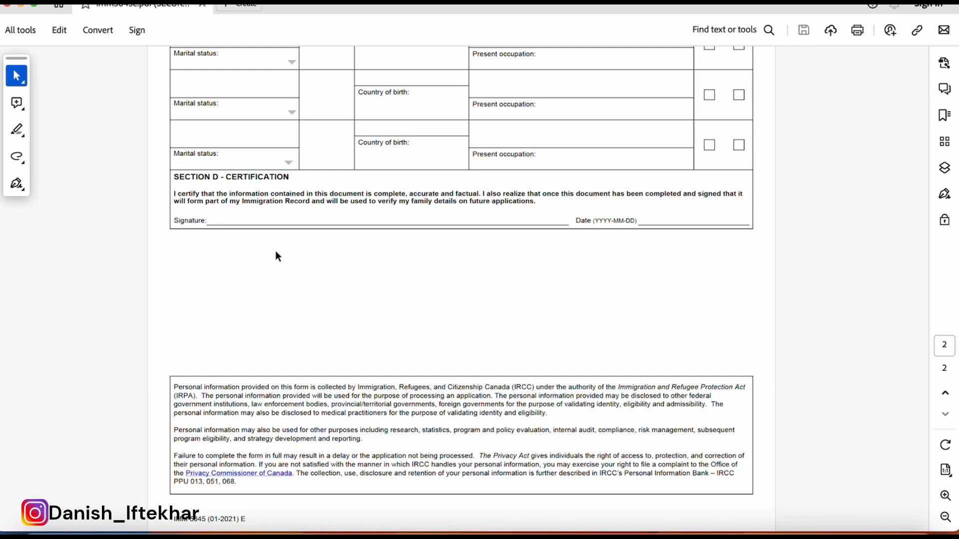
scroll(275, 251, up, 20)
scroll(275, 250, down, 20)
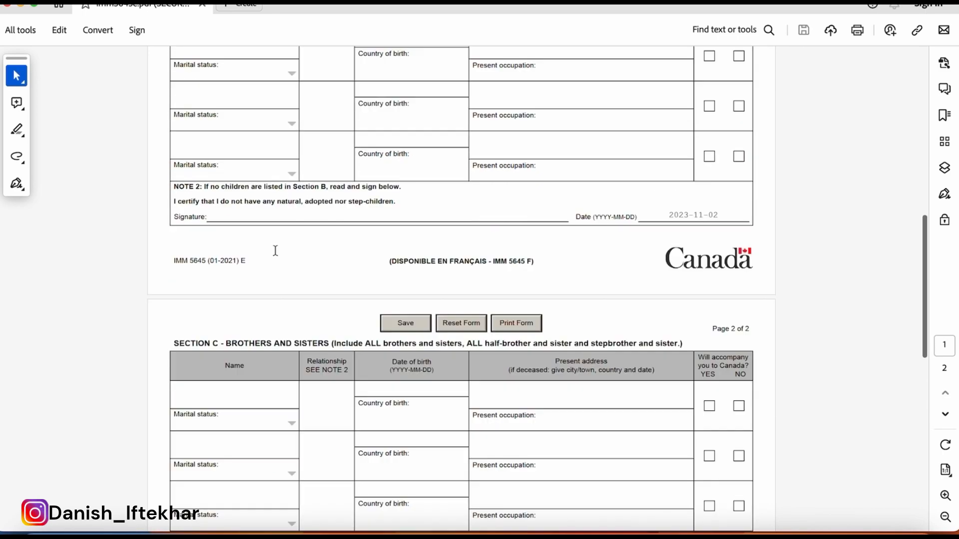
scroll(275, 250, up, 20)
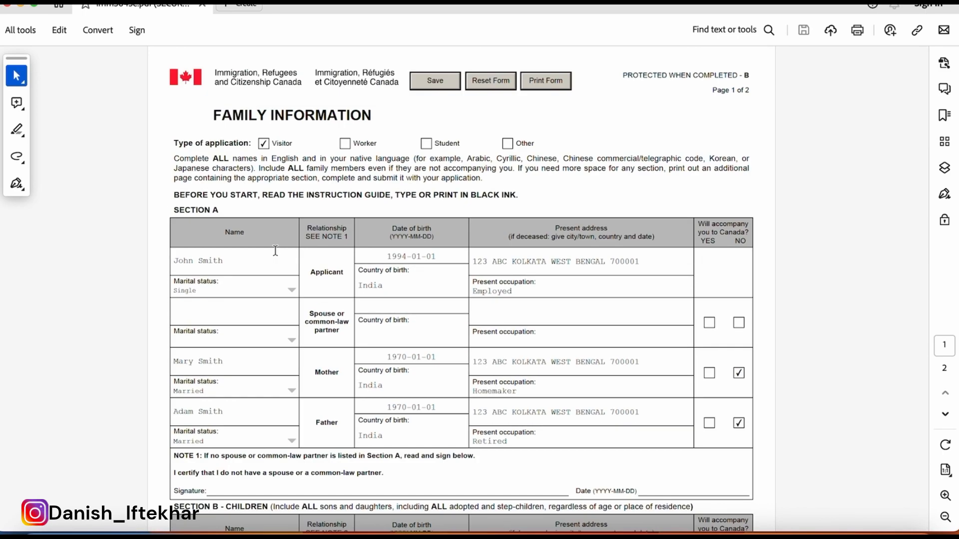
scroll(274, 251, down, 12)
scroll(275, 251, up, 12)
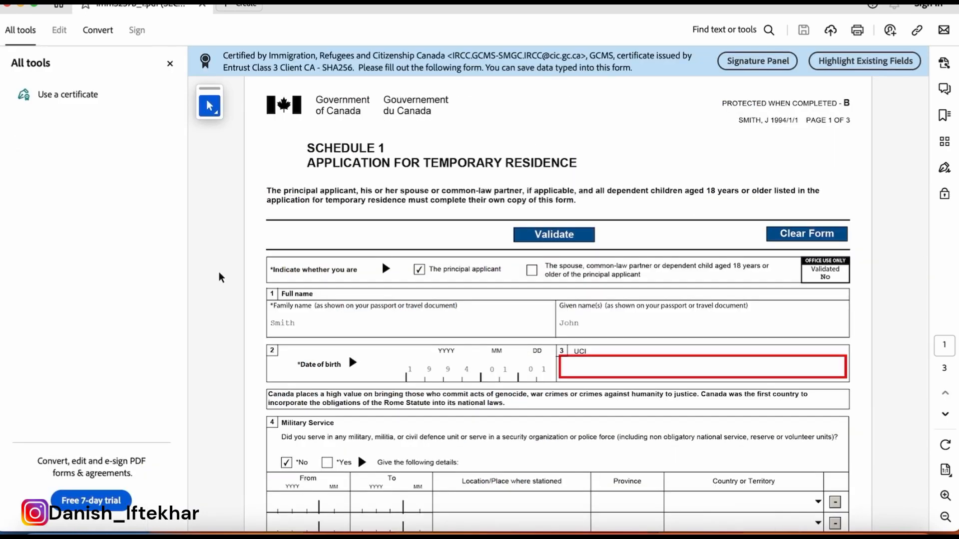
Widen the Schedule 1 form and check the applicant's given name
click(171, 64)
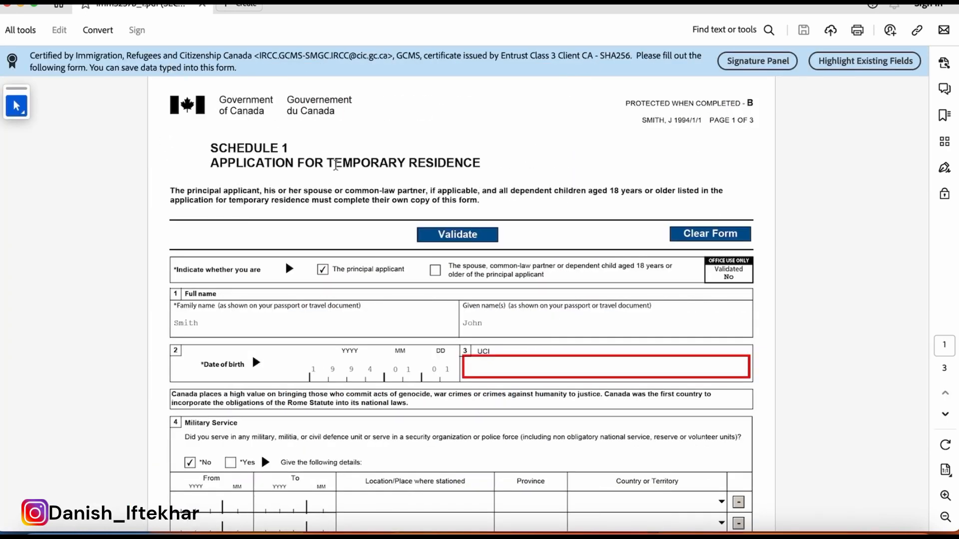
scroll(418, 278, down, 1)
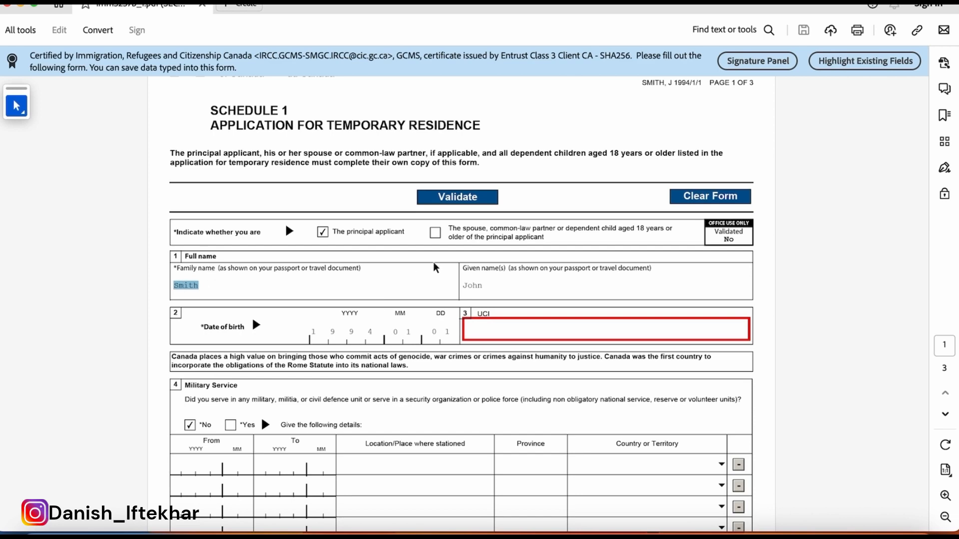
double_click(473, 283)
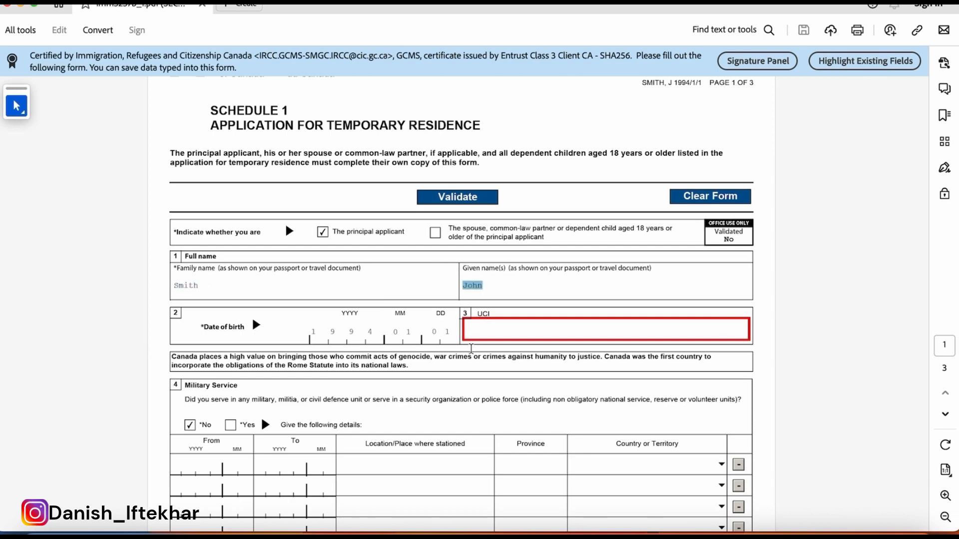
scroll(358, 336, down, 2)
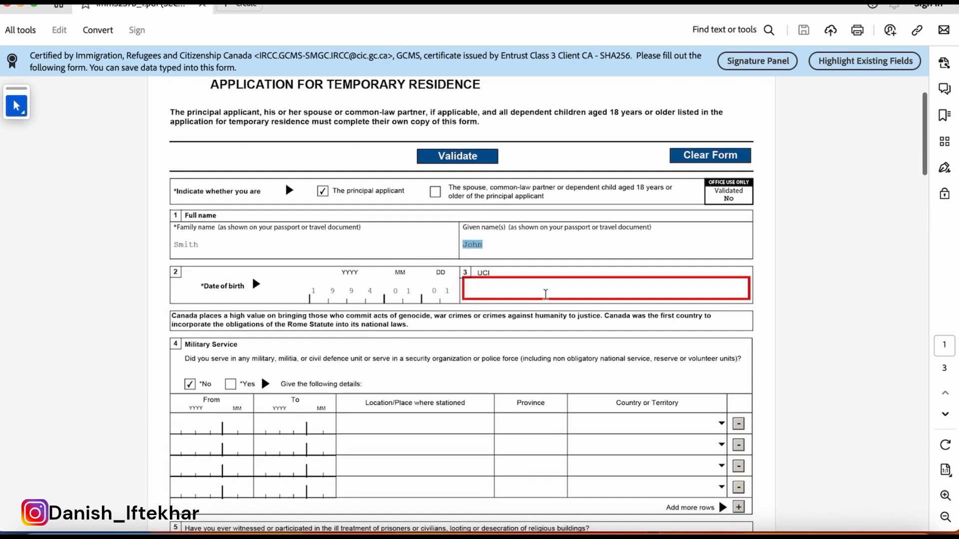
scroll(546, 295, down, 3)
scroll(545, 295, down, 2)
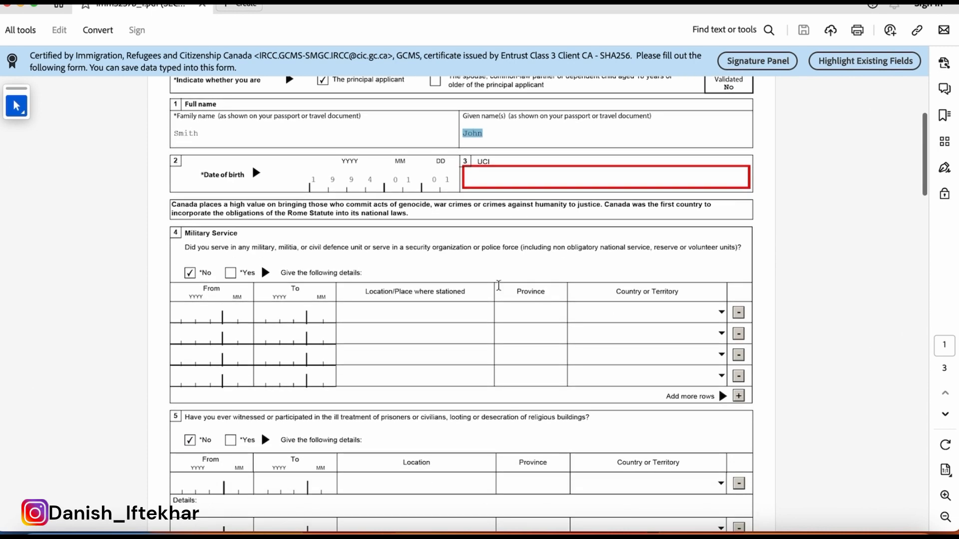
Scroll to the end of Schedule 1, run Validate and accept the success message
scroll(210, 270, down, 8)
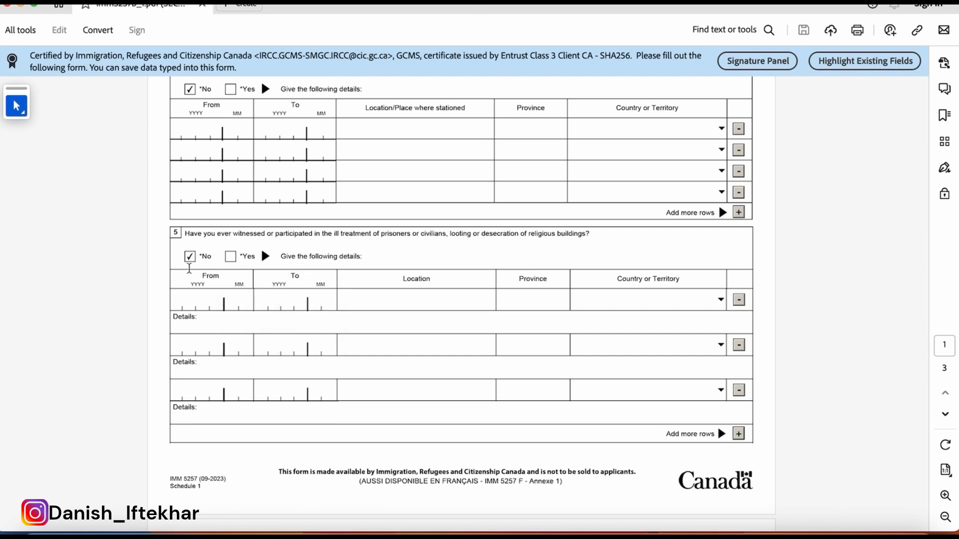
scroll(195, 264, down, 10)
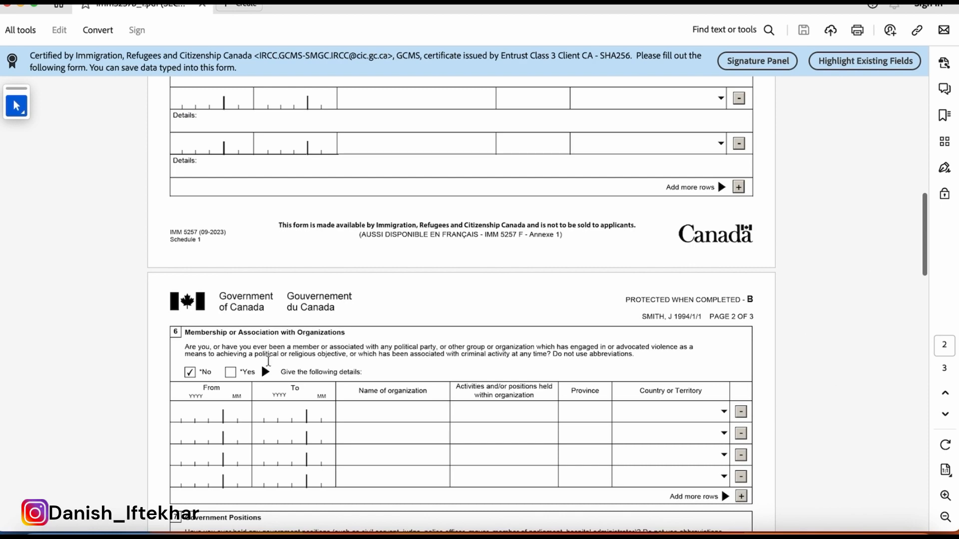
scroll(209, 378, down, 8)
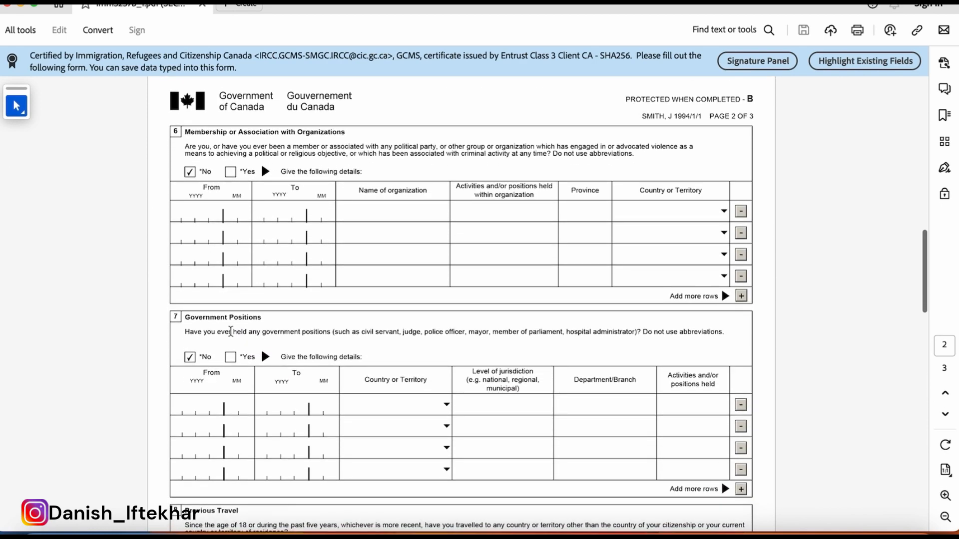
scroll(197, 366, down, 12)
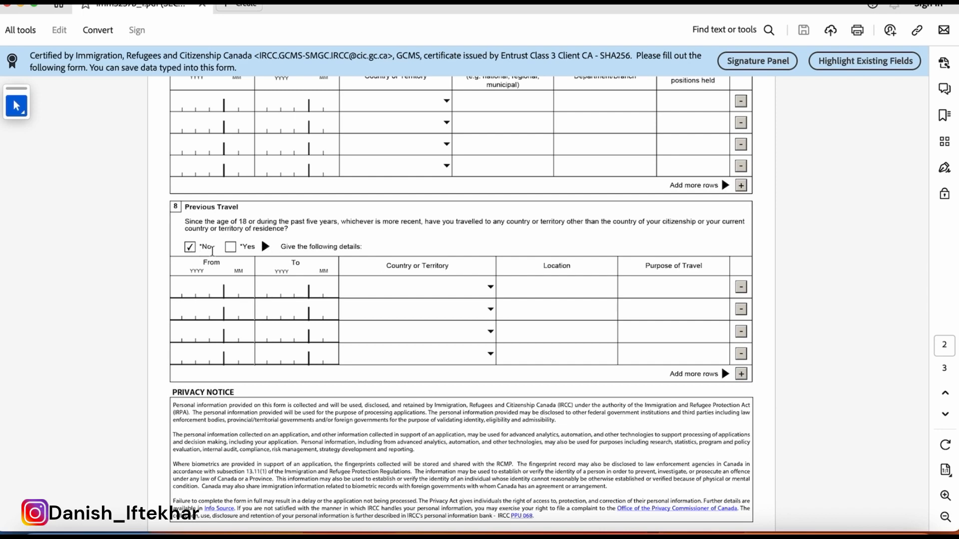
scroll(306, 279, down, 5)
scroll(307, 279, down, 7)
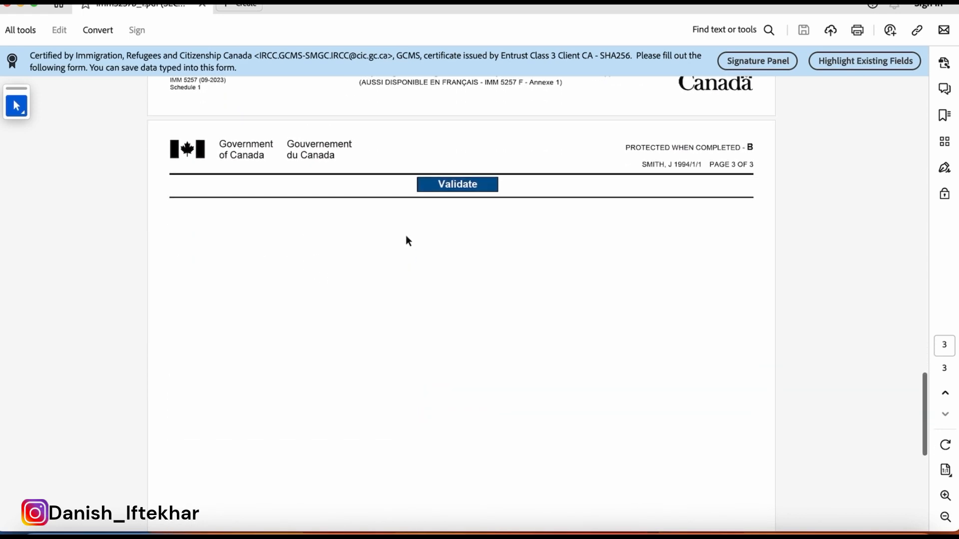
click(453, 194)
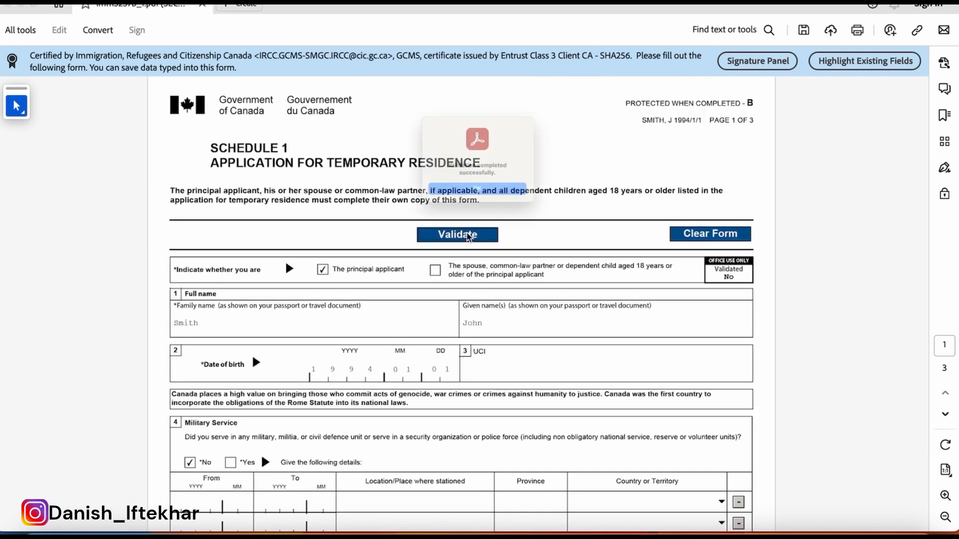
click(481, 208)
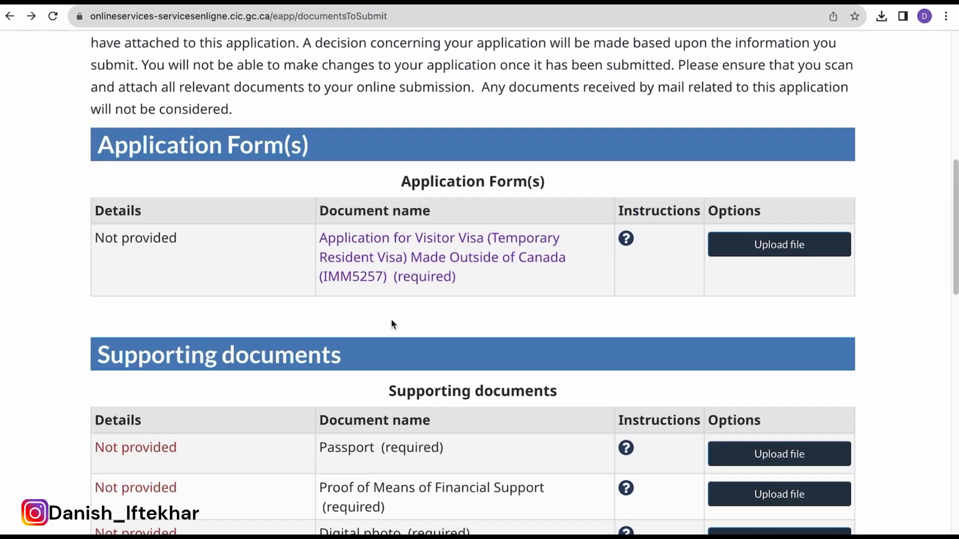
scroll(391, 319, down, 2)
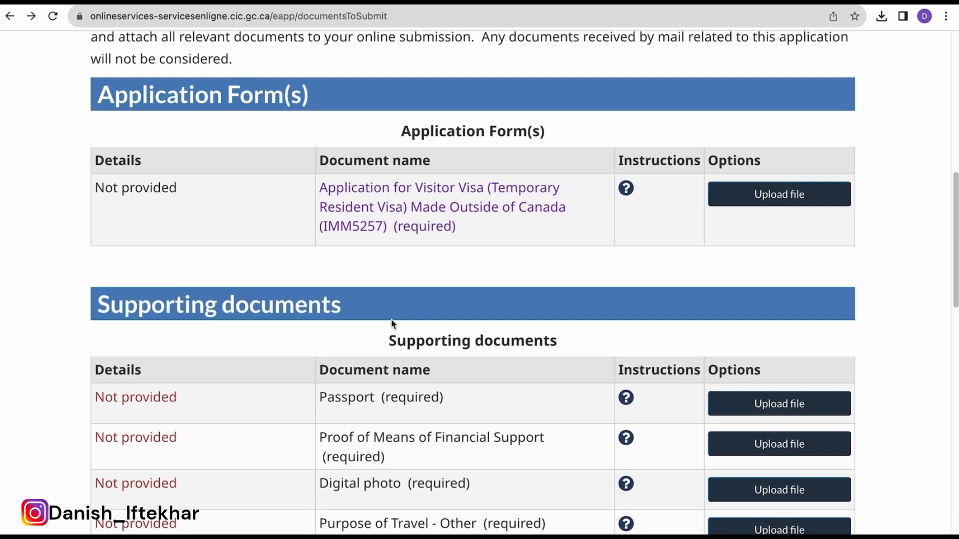
scroll(391, 323, down, 1)
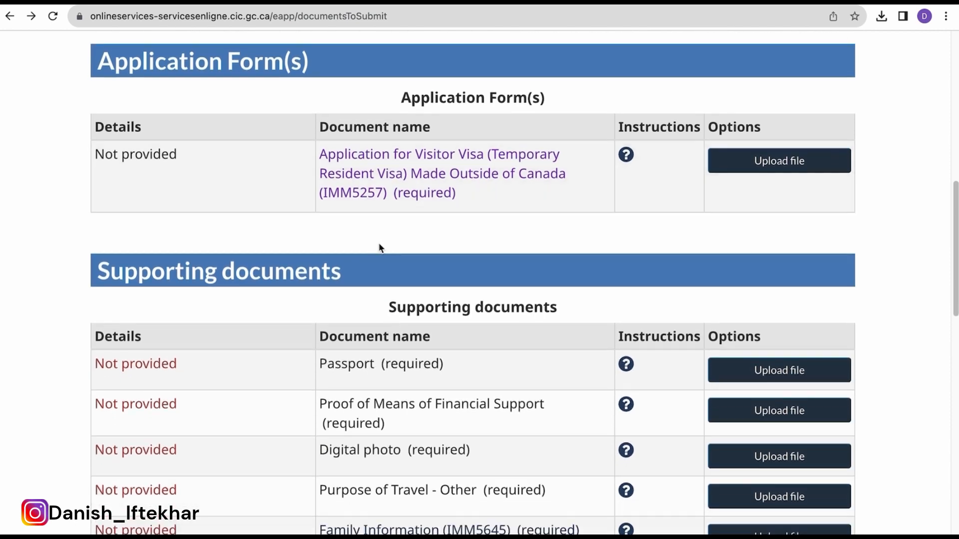
scroll(381, 248, down, 3)
scroll(497, 433, down, 6)
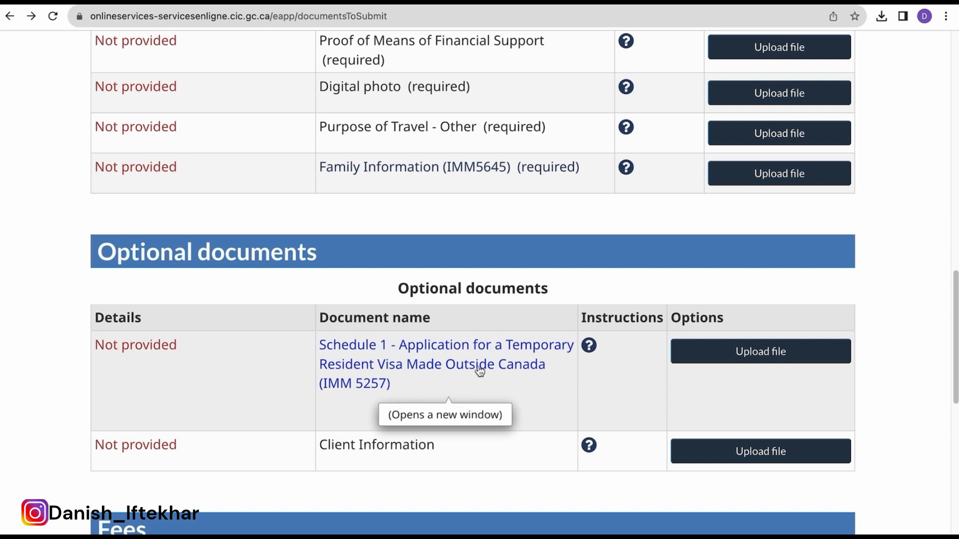
scroll(561, 285, up, 8)
scroll(561, 284, up, 2)
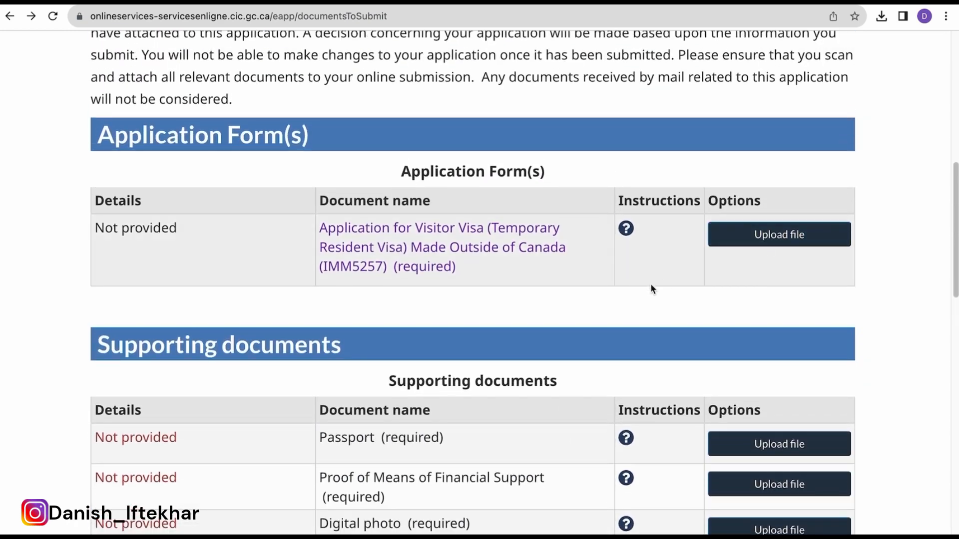
scroll(651, 289, down, 2)
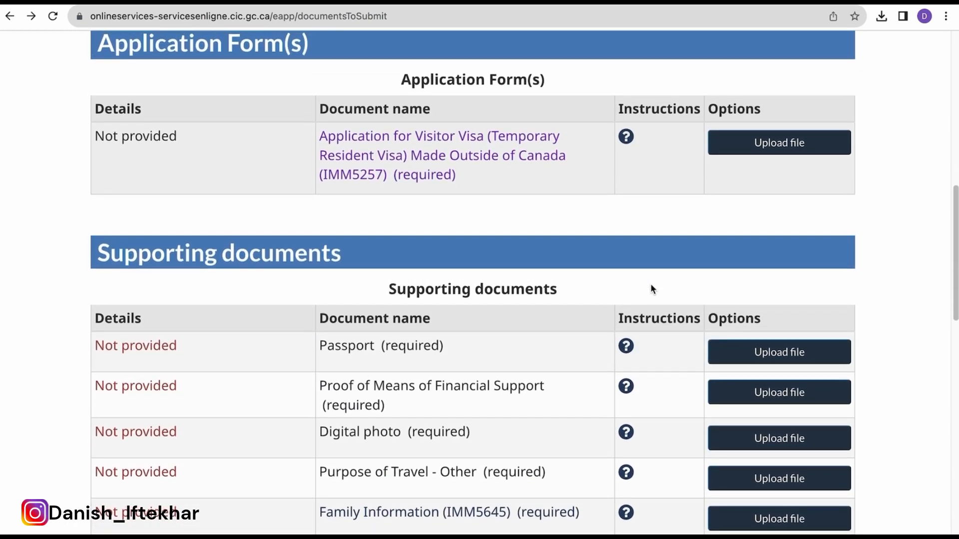
scroll(650, 285, down, 1)
scroll(650, 289, down, 2)
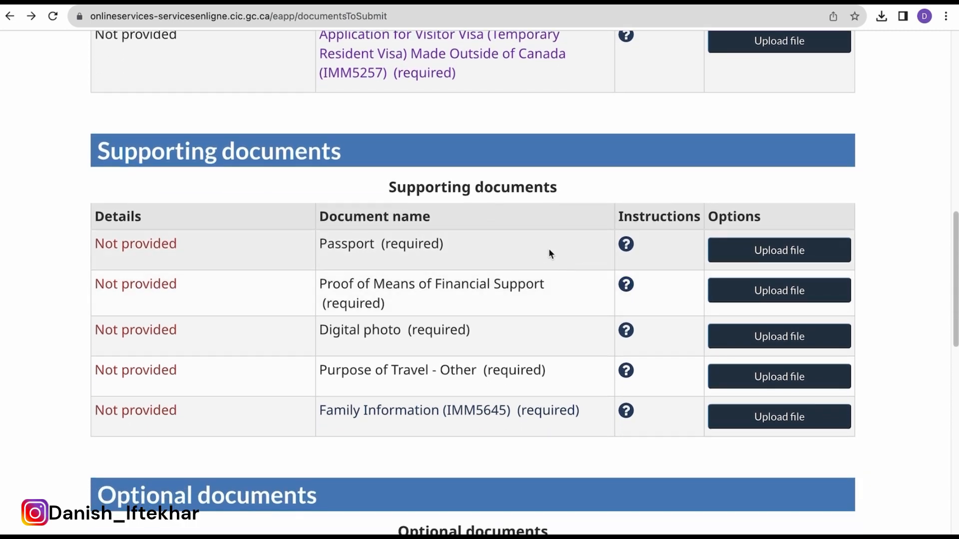
scroll(548, 253, down, 1)
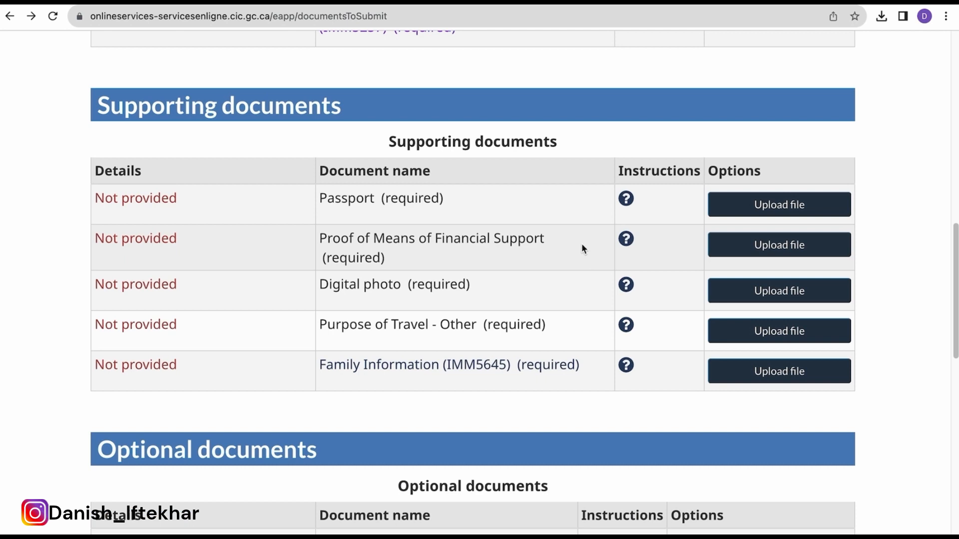
scroll(580, 249, down, 1)
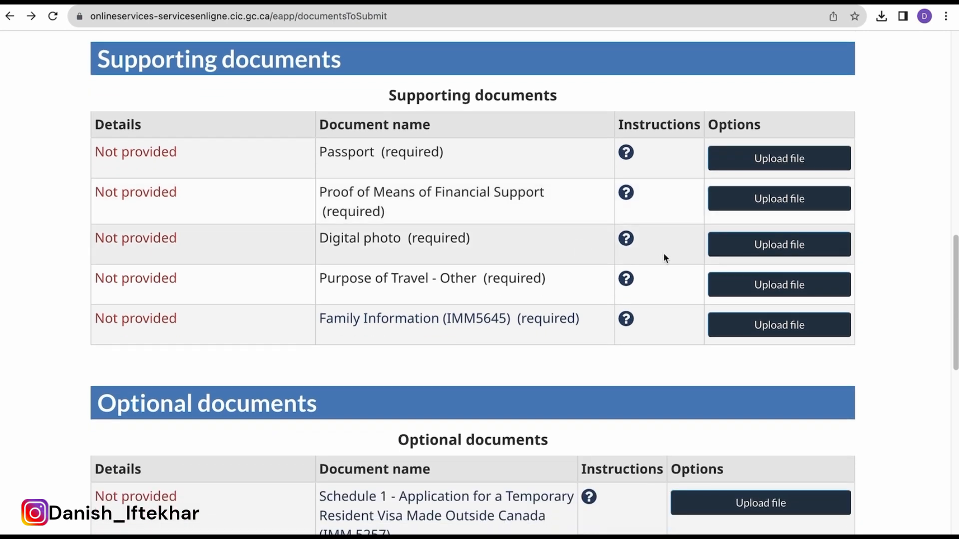
scroll(664, 258, down, 1)
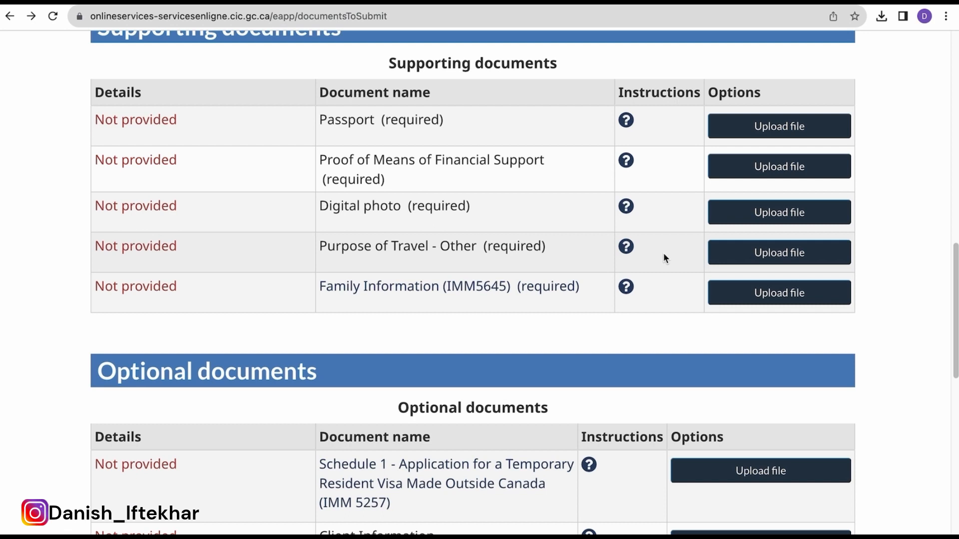
scroll(644, 299, down, 5)
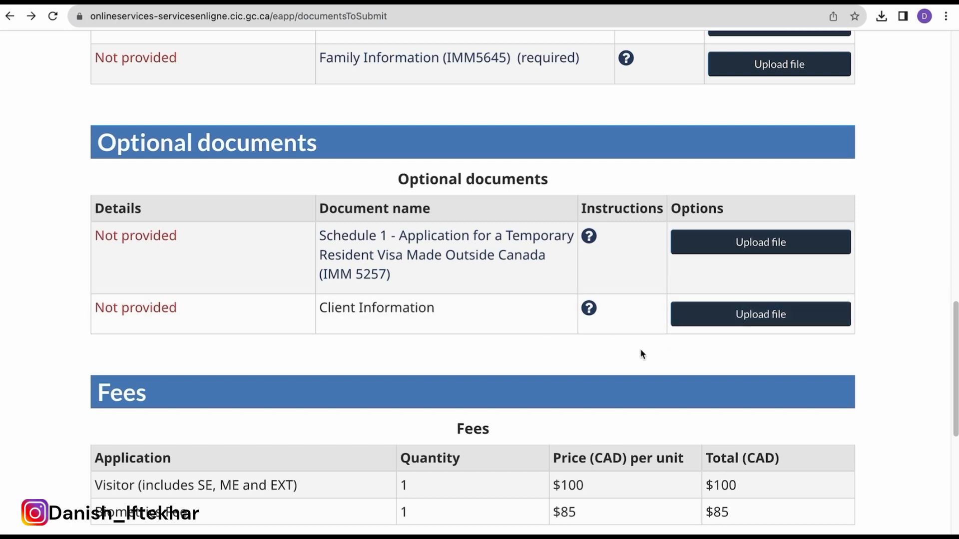
scroll(593, 341, down, 3)
drag(586, 339, 551, 366)
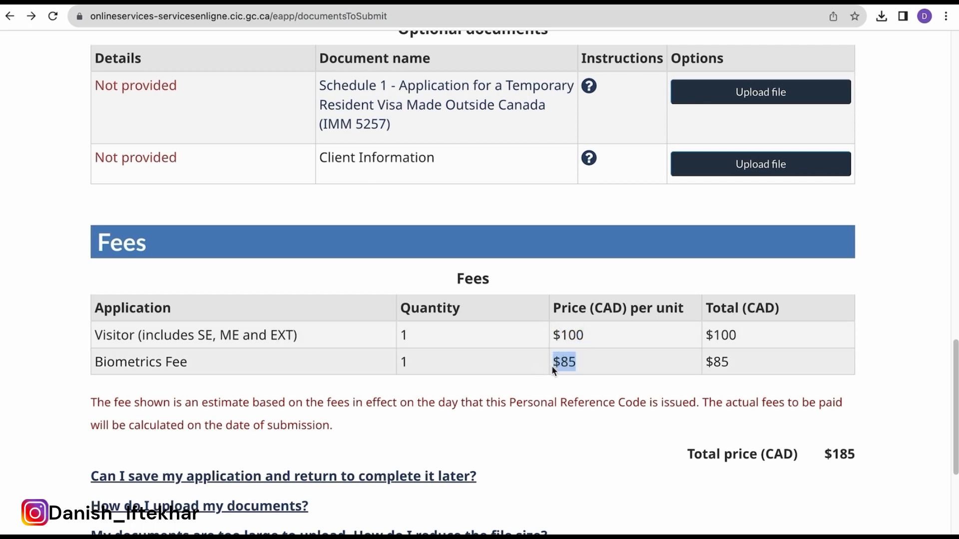
scroll(657, 387, down, 2)
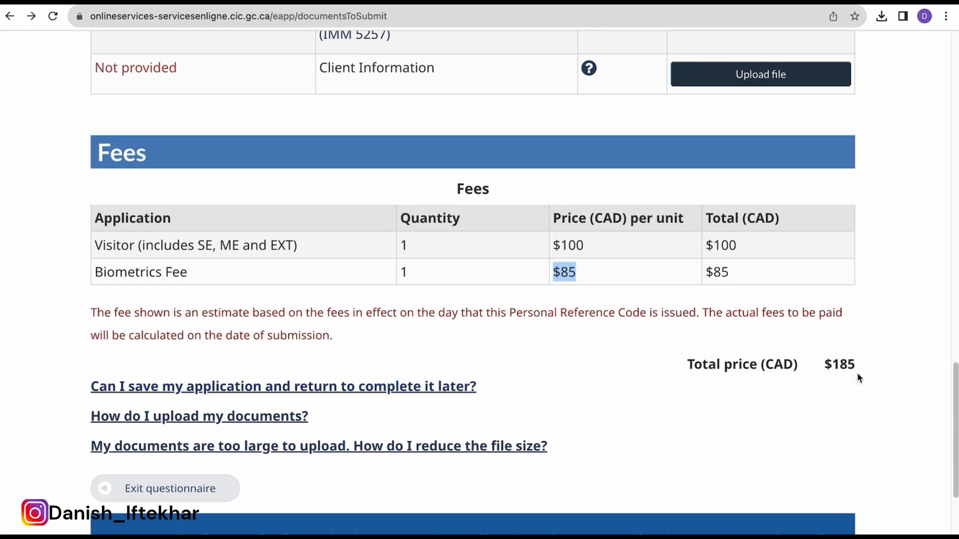
drag(855, 366, 821, 371)
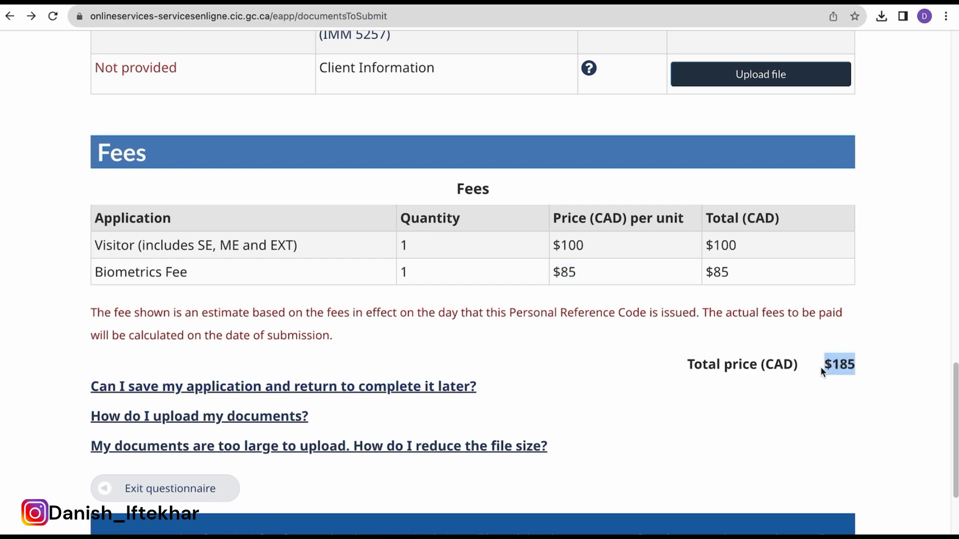
scroll(821, 371, down, 5)
scroll(820, 370, up, 15)
scroll(822, 373, down, 15)
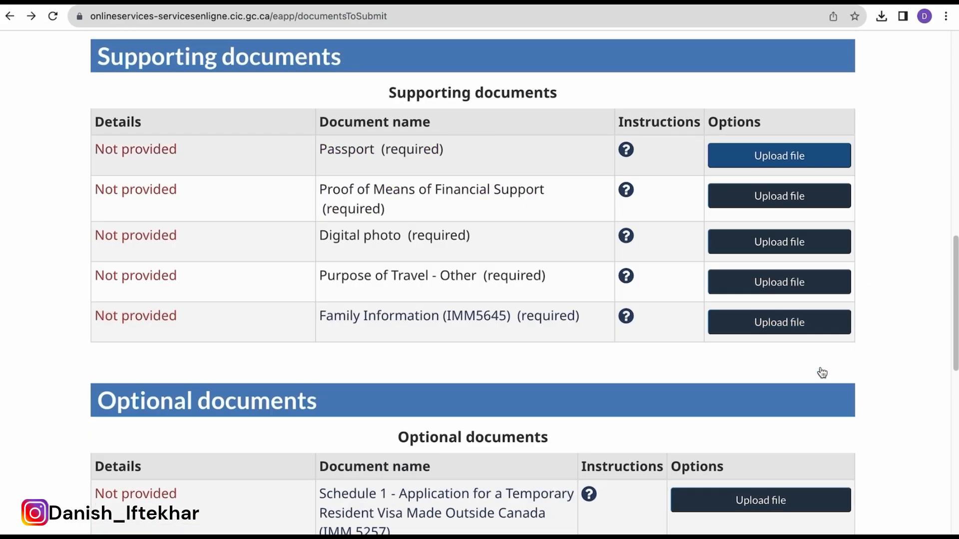
scroll(820, 367, up, 10)
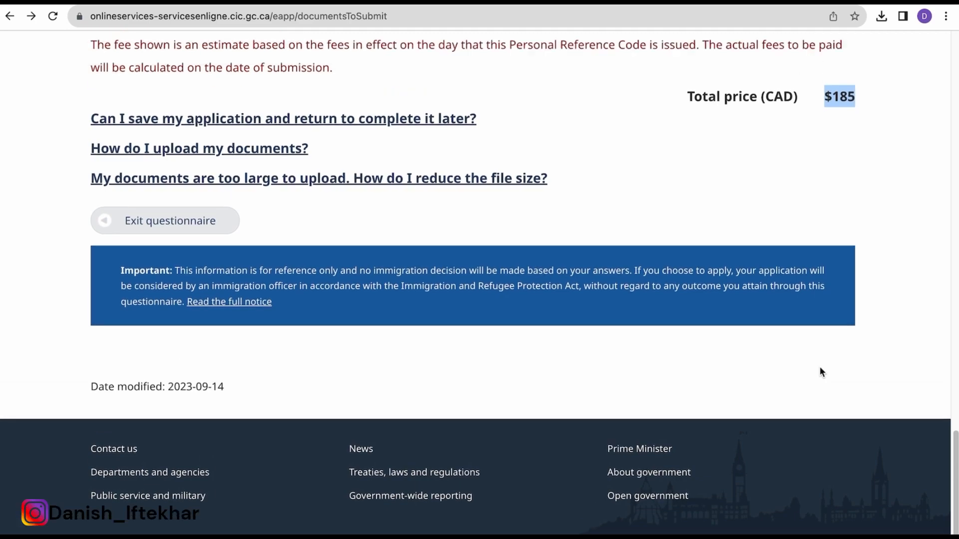
scroll(821, 370, up, 15)
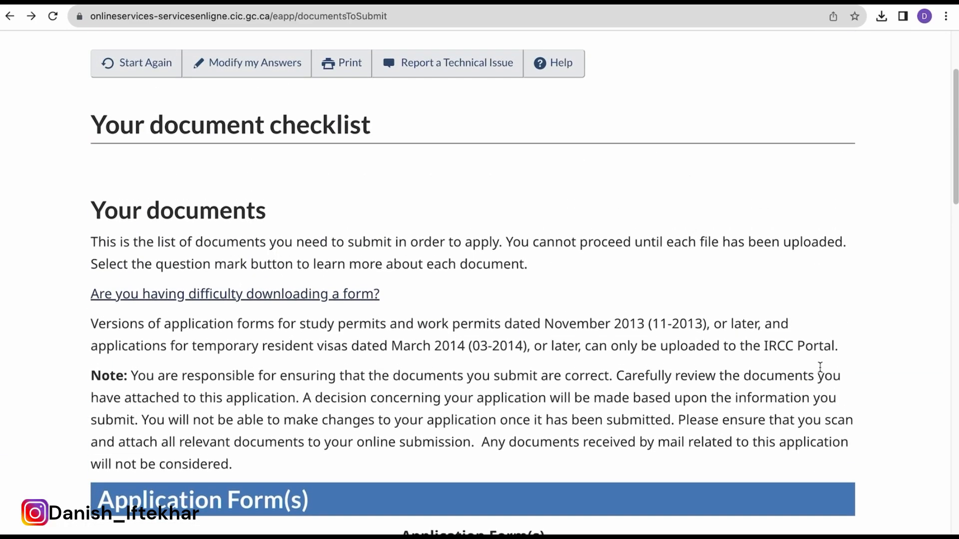
scroll(819, 368, down, 15)
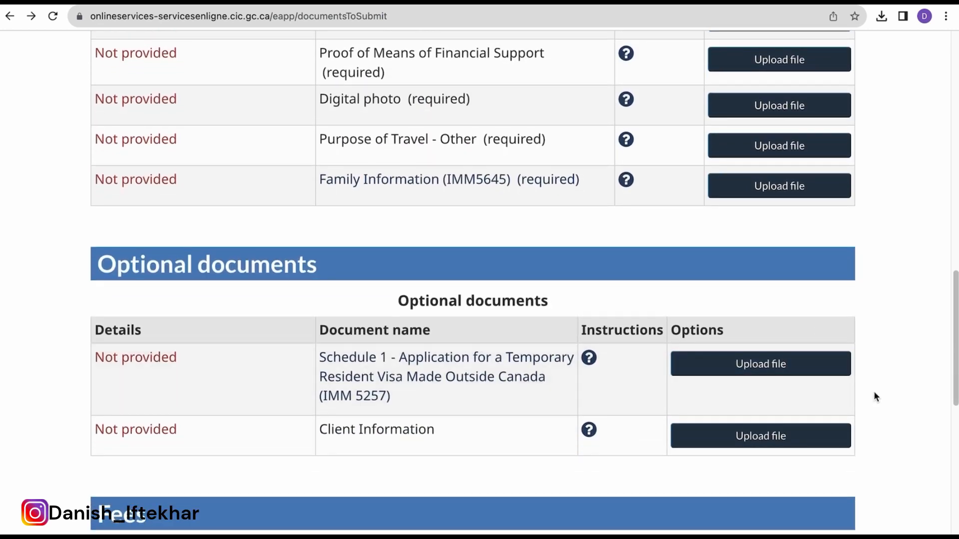
scroll(874, 396, up, 15)
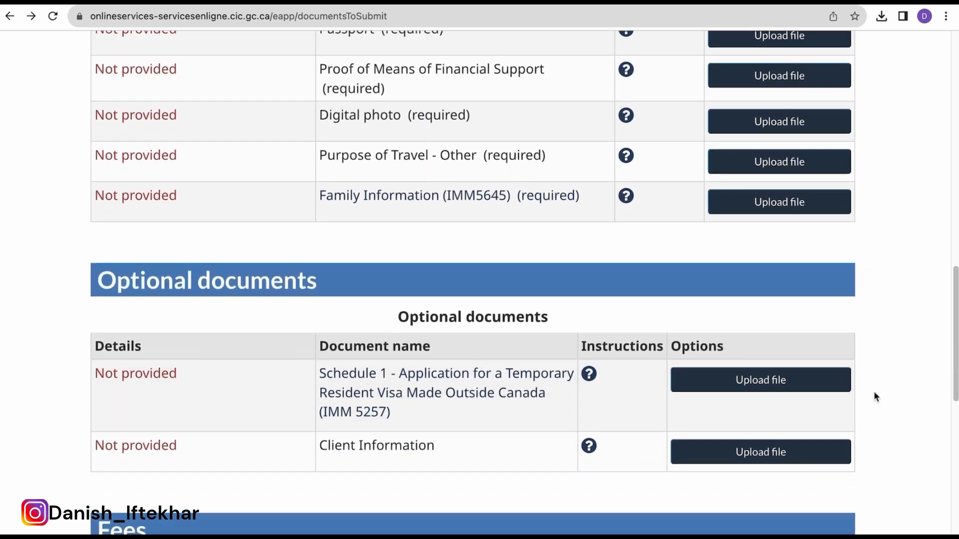